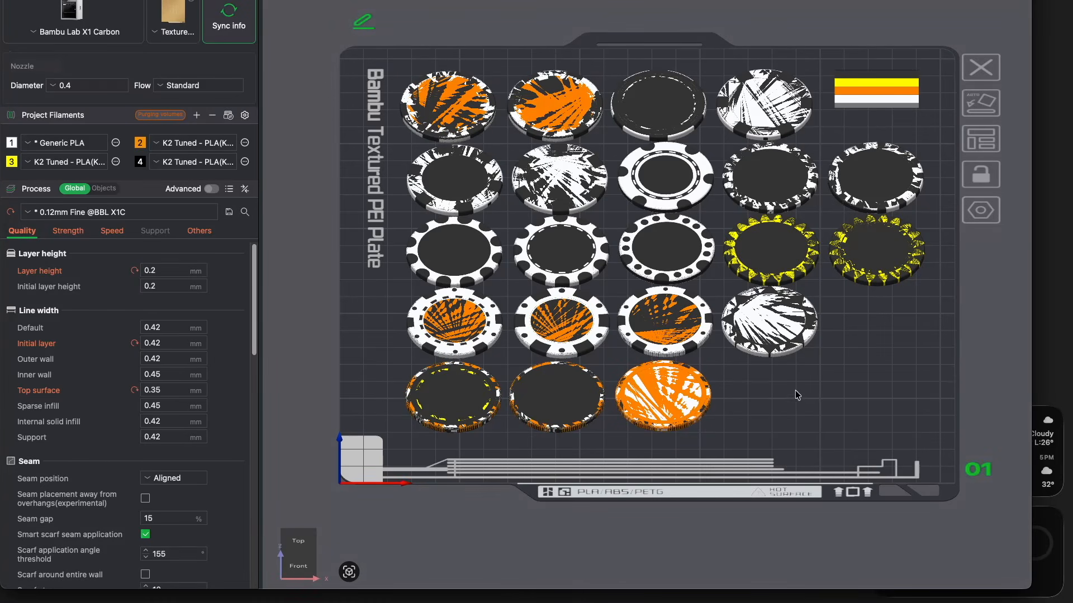
Step: Slice plate 1 with all the poker chips laid out on it
right_drag(794, 389, 752, 392)
drag(752, 392, 754, 398)
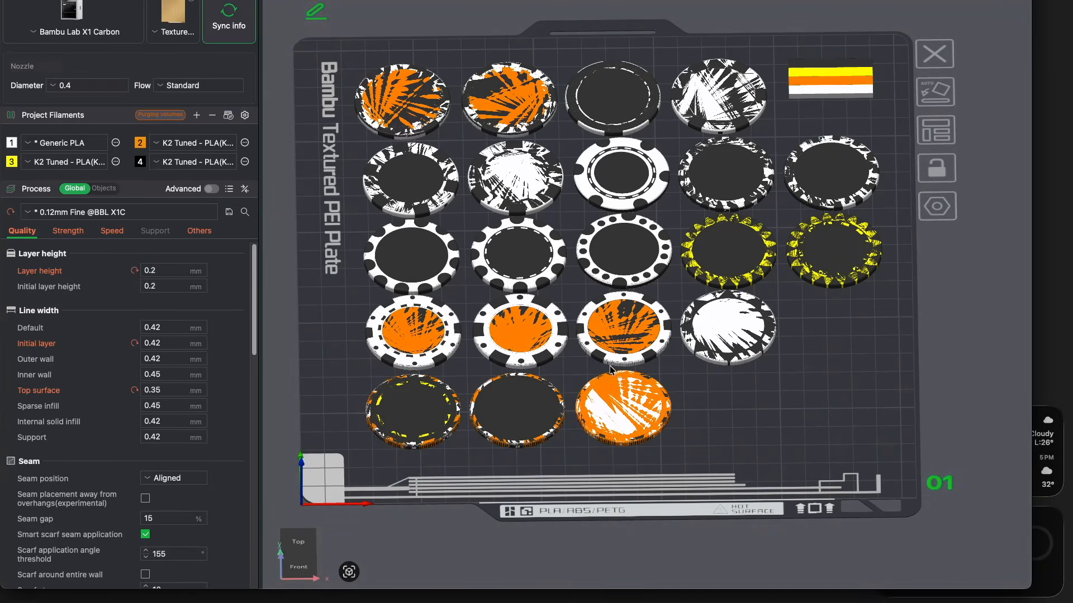
click(879, 1)
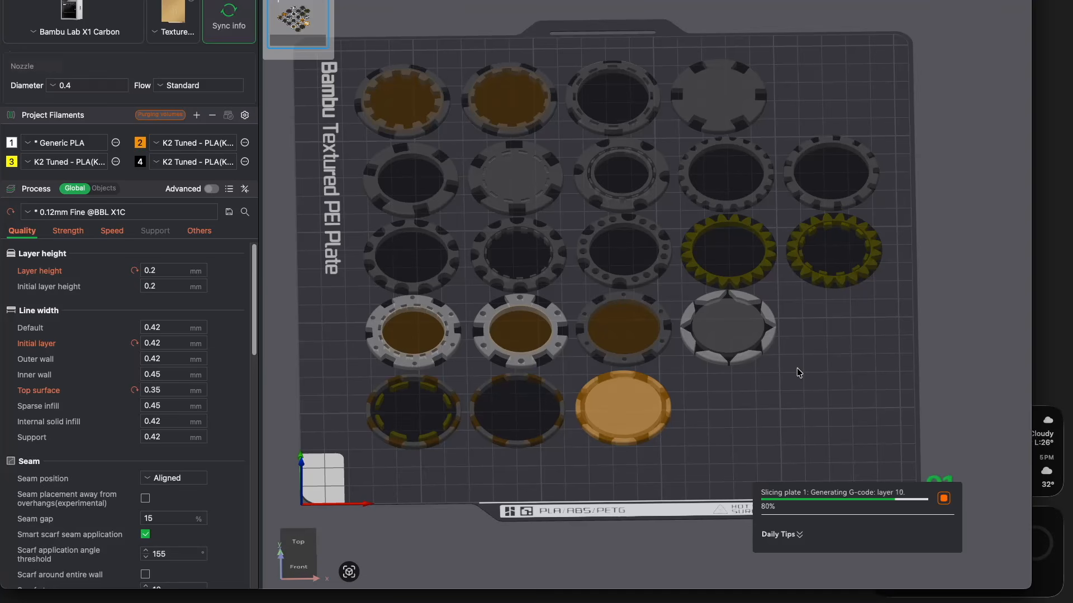
drag(797, 372, 775, 377)
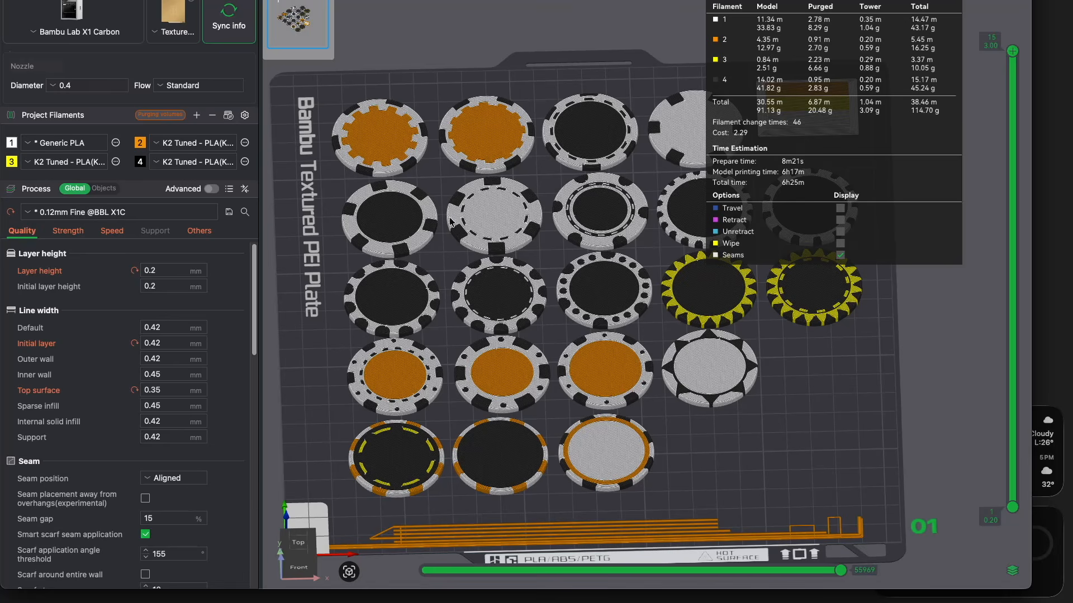
Step: Collapse the slicing summary and examine the sliced chip designs across the whole plate
scroll(743, 391, down, 3)
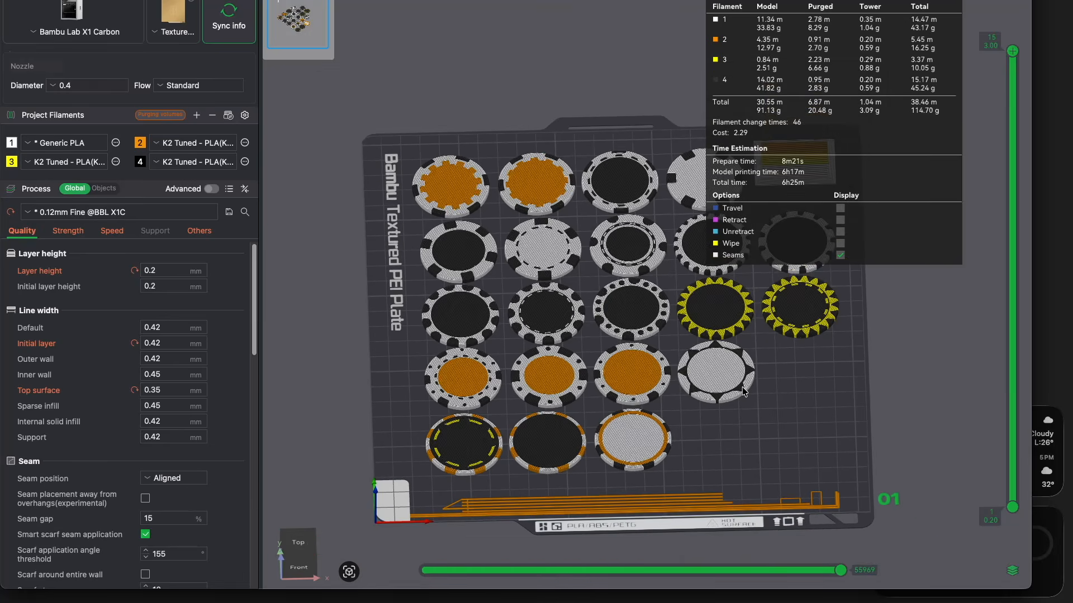
scroll(742, 387, down, 1)
right_drag(784, 411, 715, 402)
drag(716, 402, 719, 389)
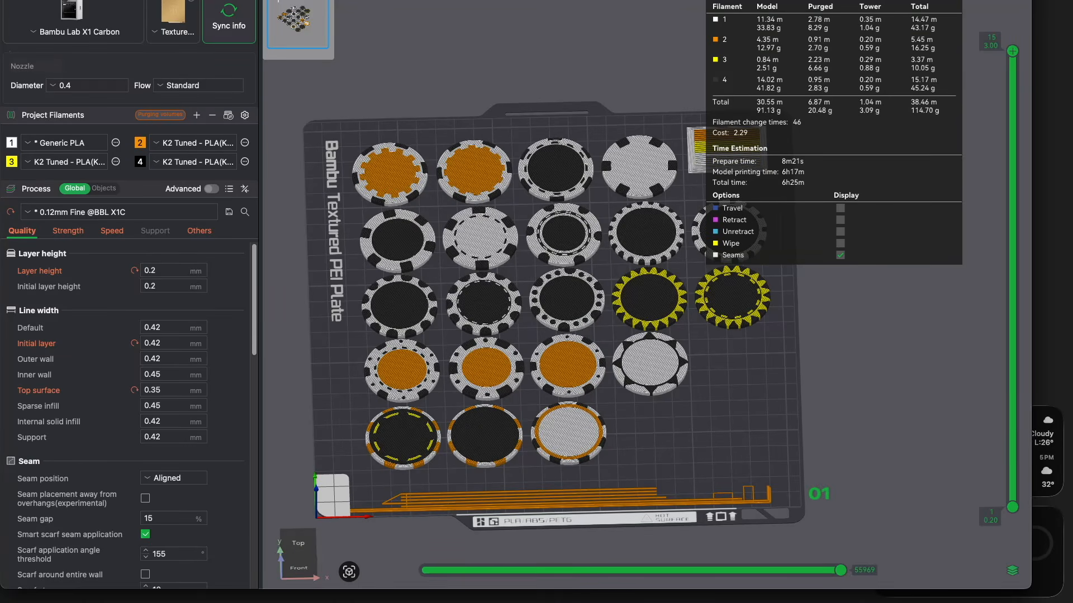
click(944, 1)
drag(725, 373, 717, 414)
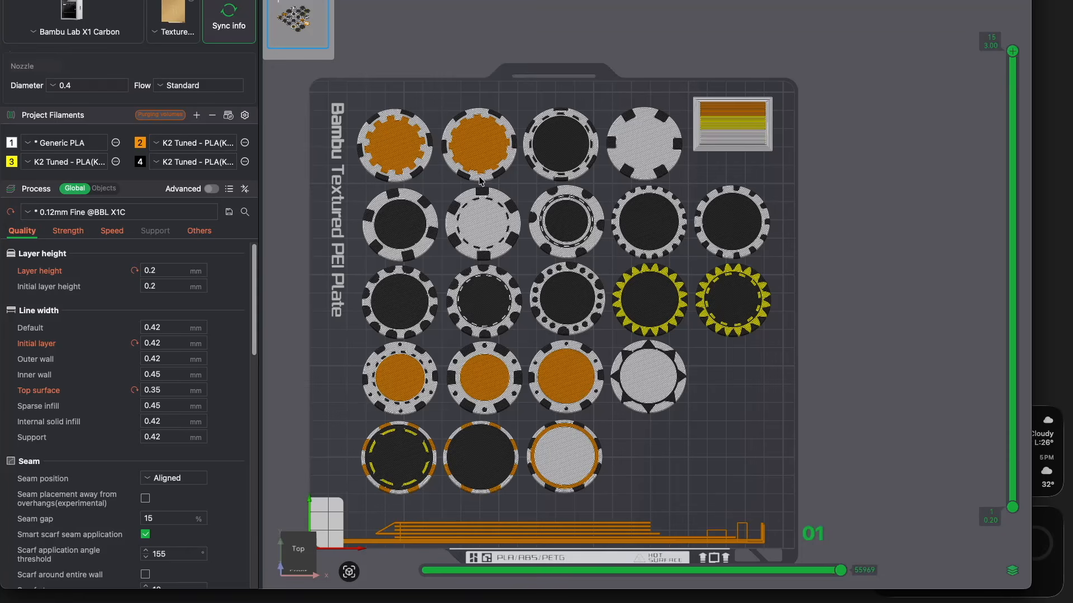
drag(532, 193, 525, 203)
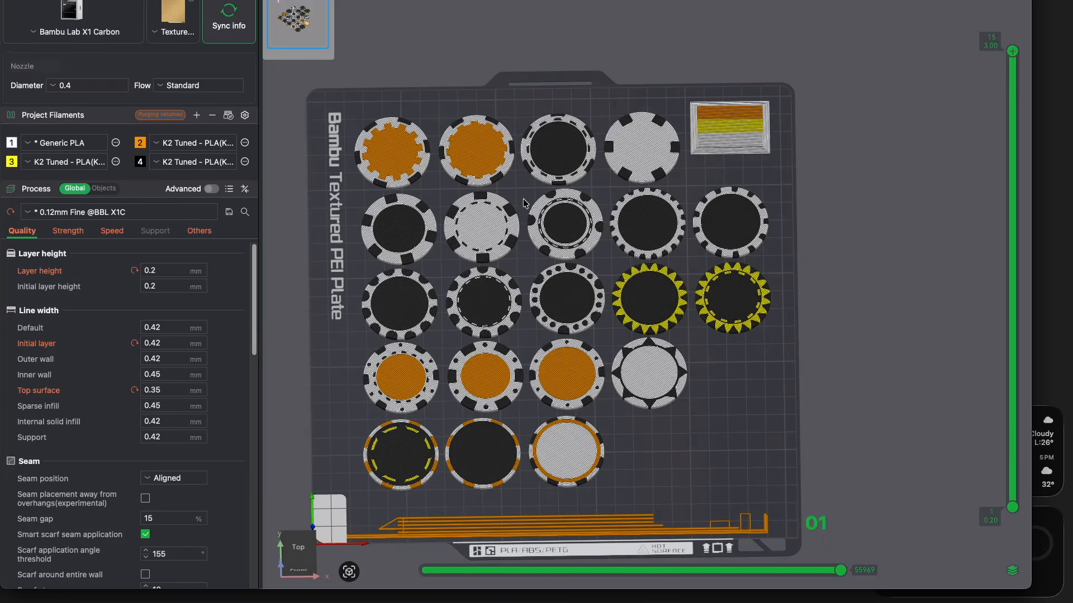
Step: Return to model preparation, add a second plate and move the first orange gear chip onto its middle
click(133, 1)
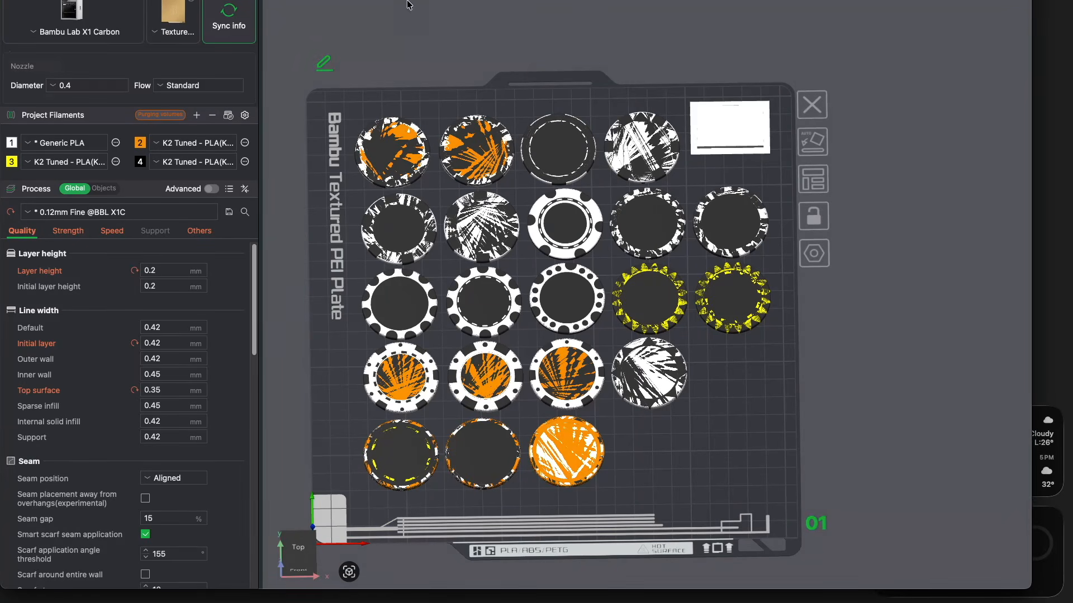
click(431, 1)
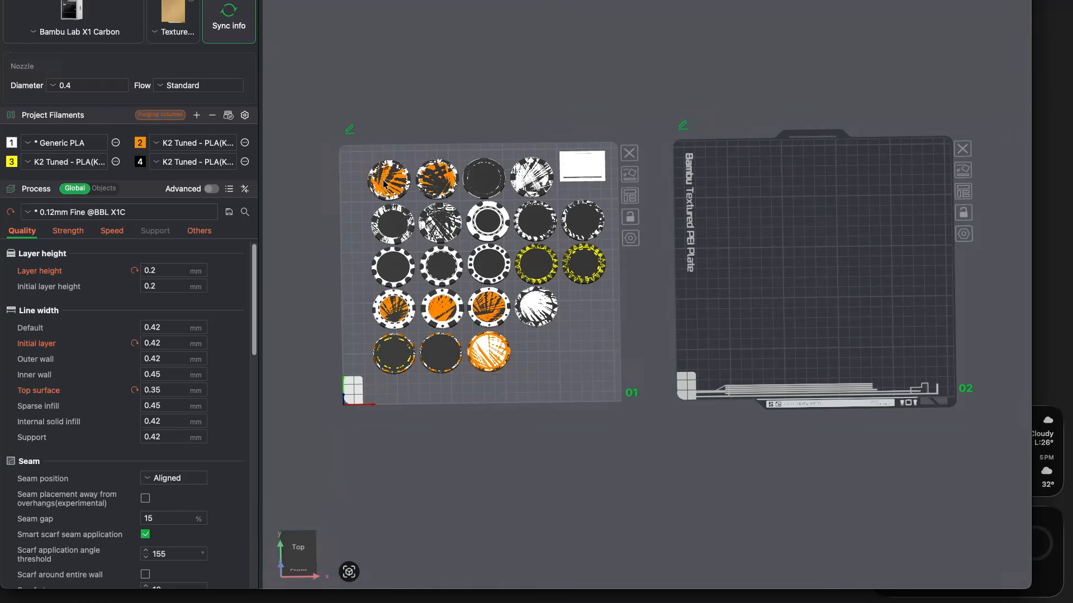
drag(388, 182, 817, 268)
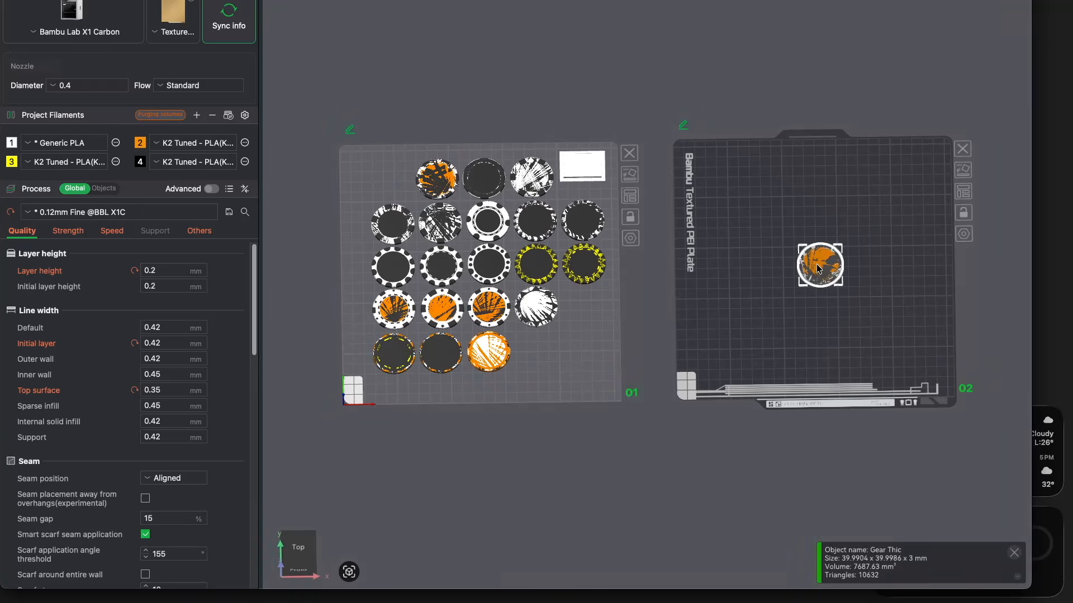
click(752, 271)
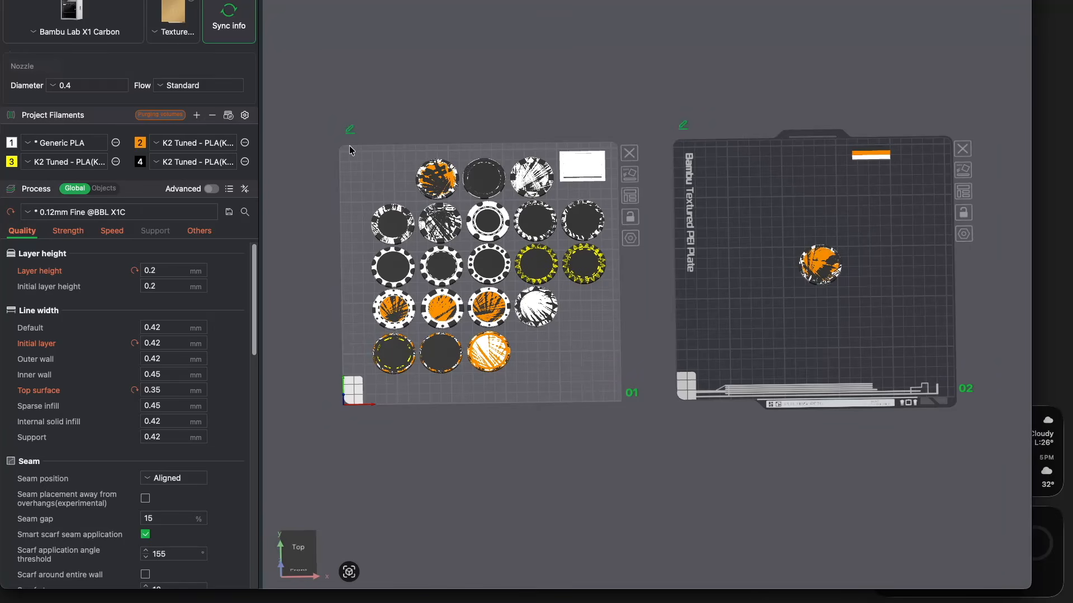
Step: Delete all chips remaining on plate 1 and remove that emptied plate
drag(348, 145, 628, 444)
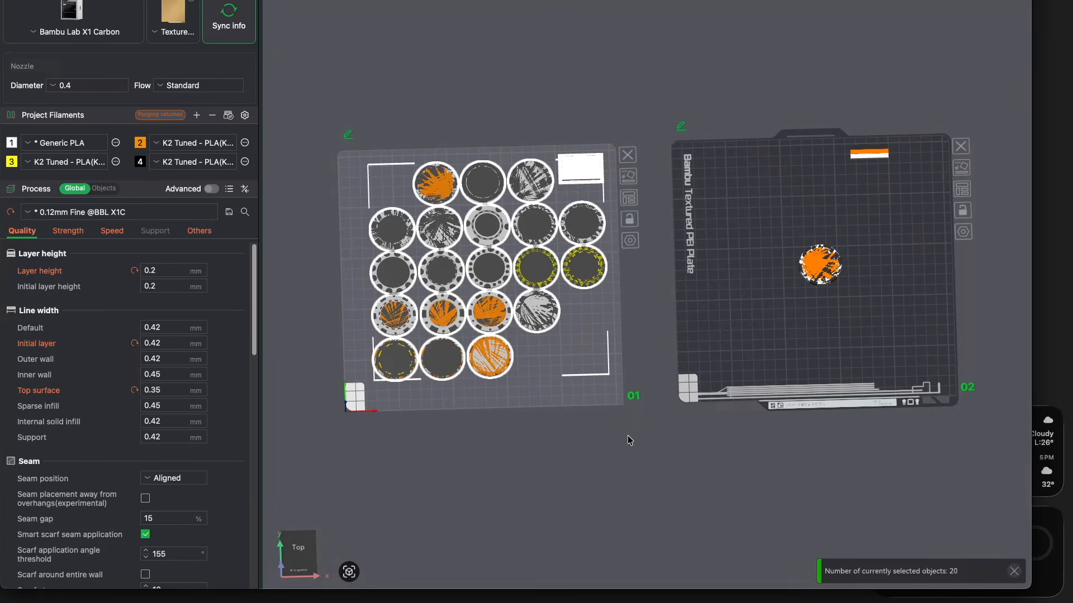
key(Delete)
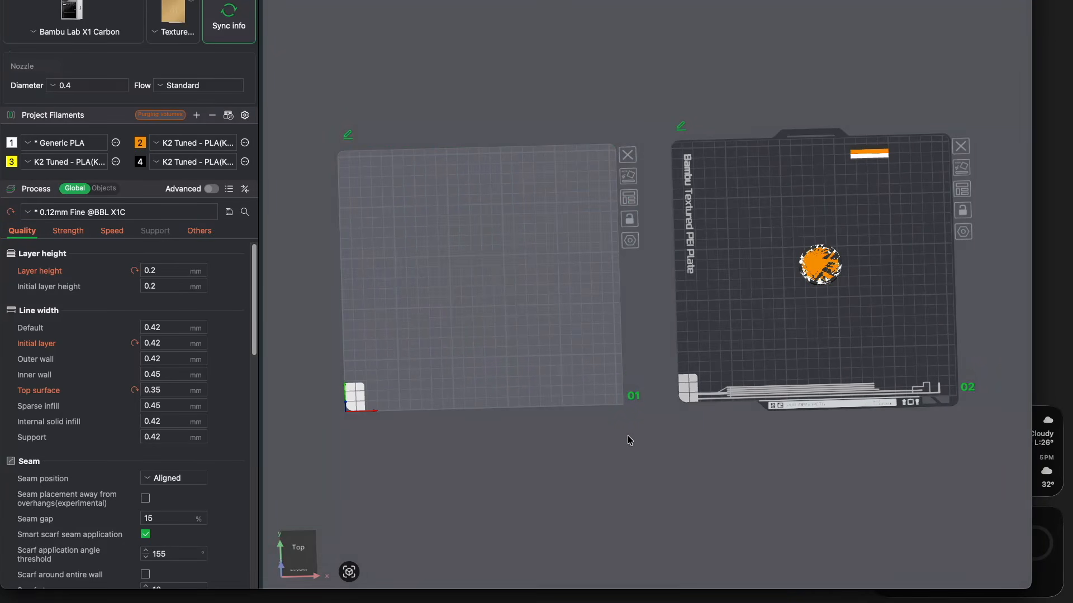
click(627, 161)
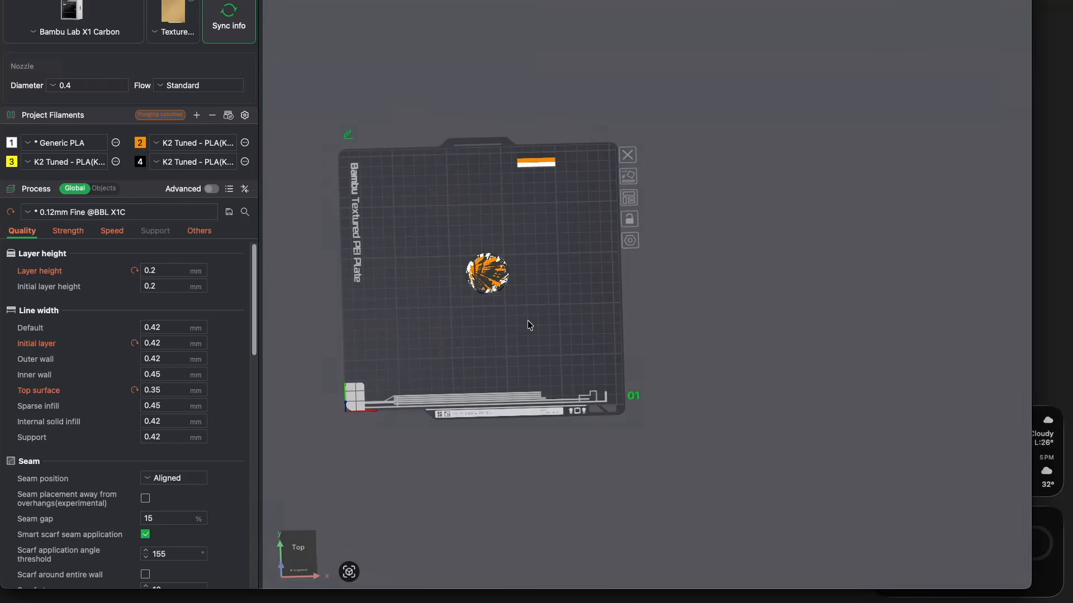
Step: Slice the plate holding the single gear chip and examine the chip's sliced colours up close
scroll(499, 259, up, 10)
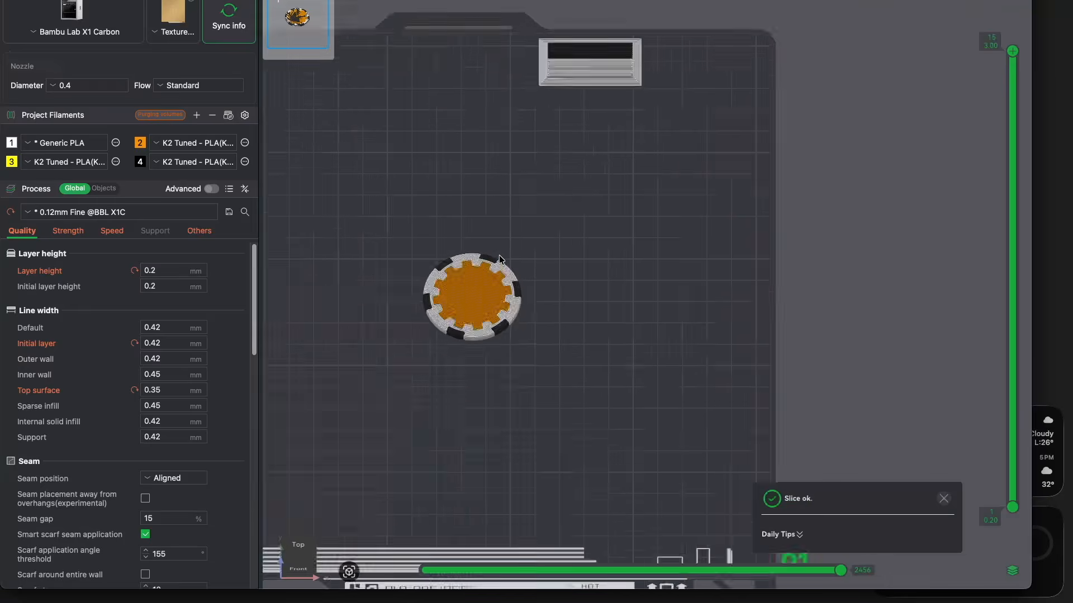
scroll(499, 260, down, 2)
scroll(725, 197, down, 8)
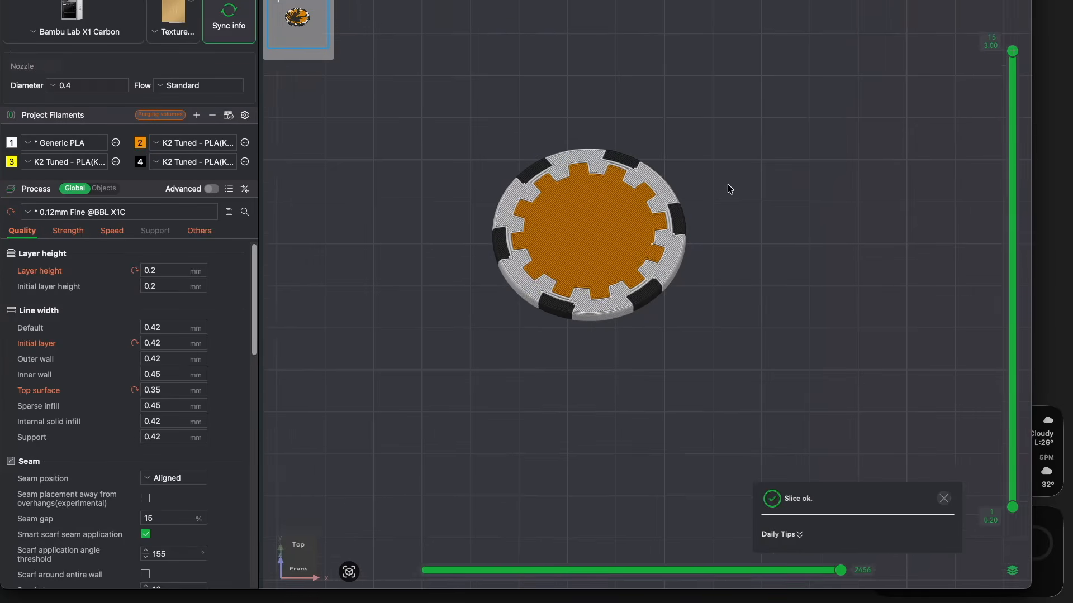
middle_drag(729, 192, 634, 232)
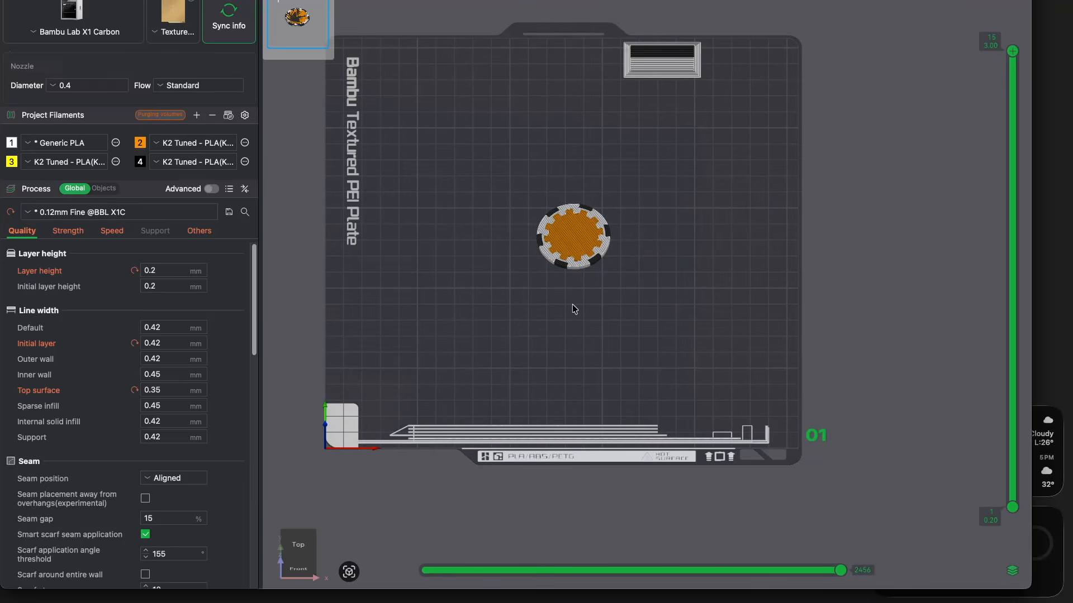
drag(583, 303, 586, 316)
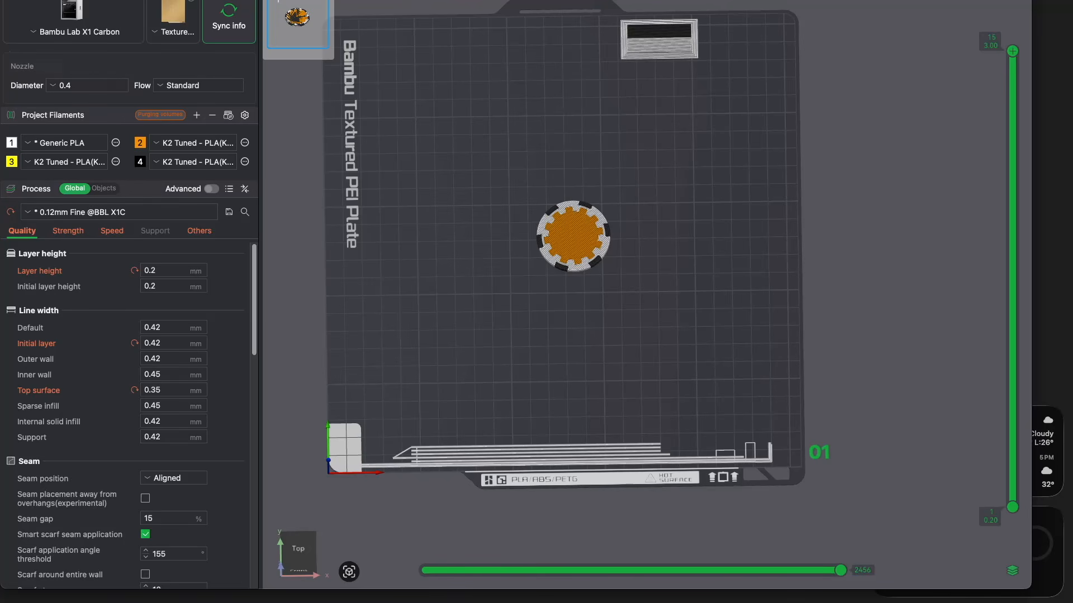
Step: Switch to Finder's MakerChip folder, preview the chip, Decor_Thin_Ring.stl and Decoration BigGear.stl models, and return to the slicer
drag(507, 600, 598, 156)
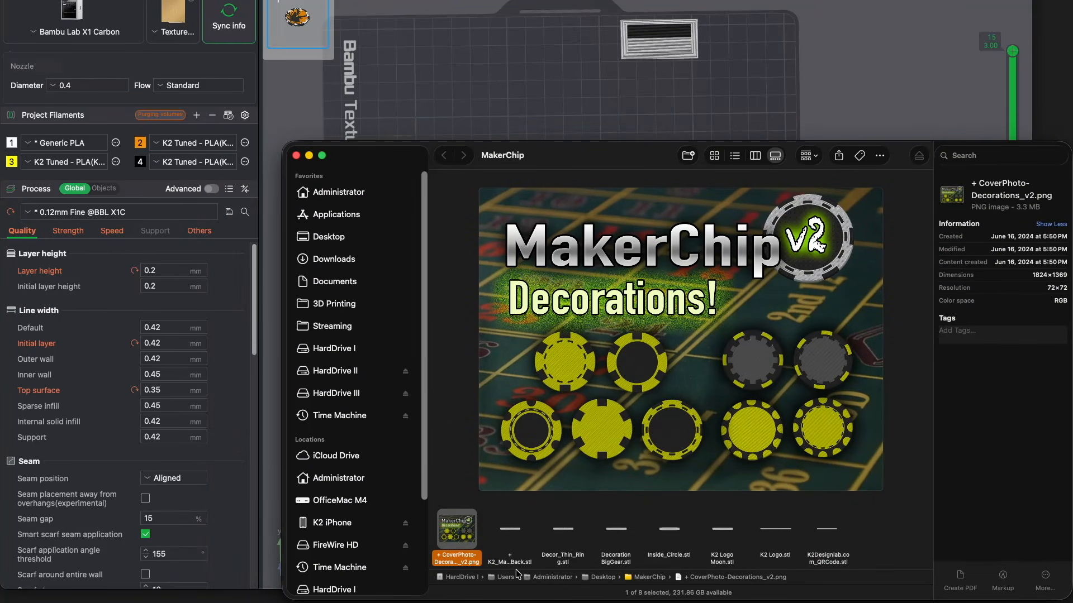
click(515, 564)
drag(653, 347, 648, 388)
click(568, 556)
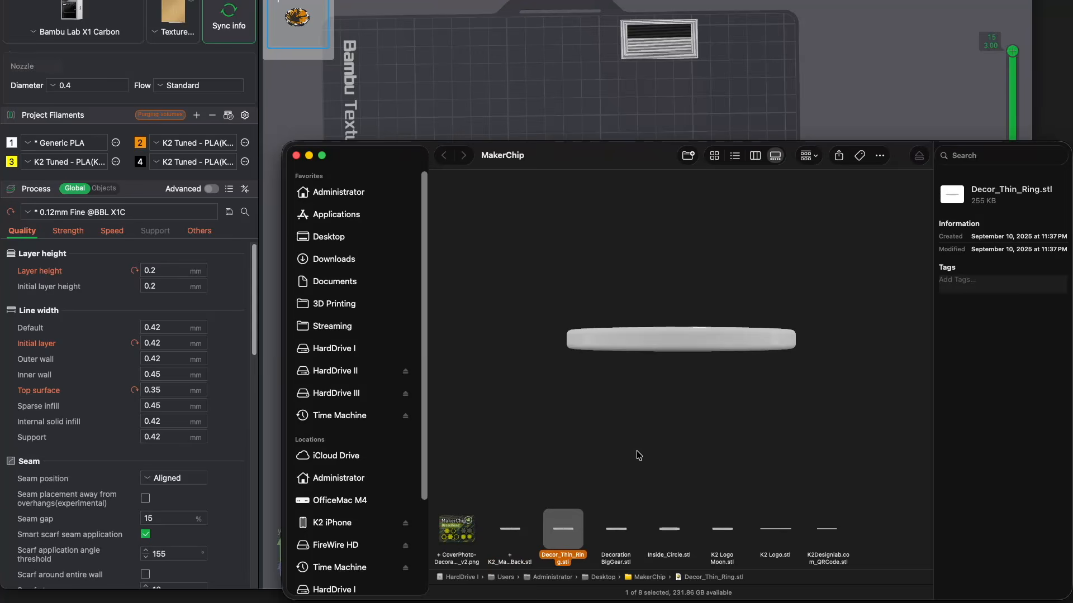
click(621, 556)
drag(693, 358, 705, 434)
click(582, 112)
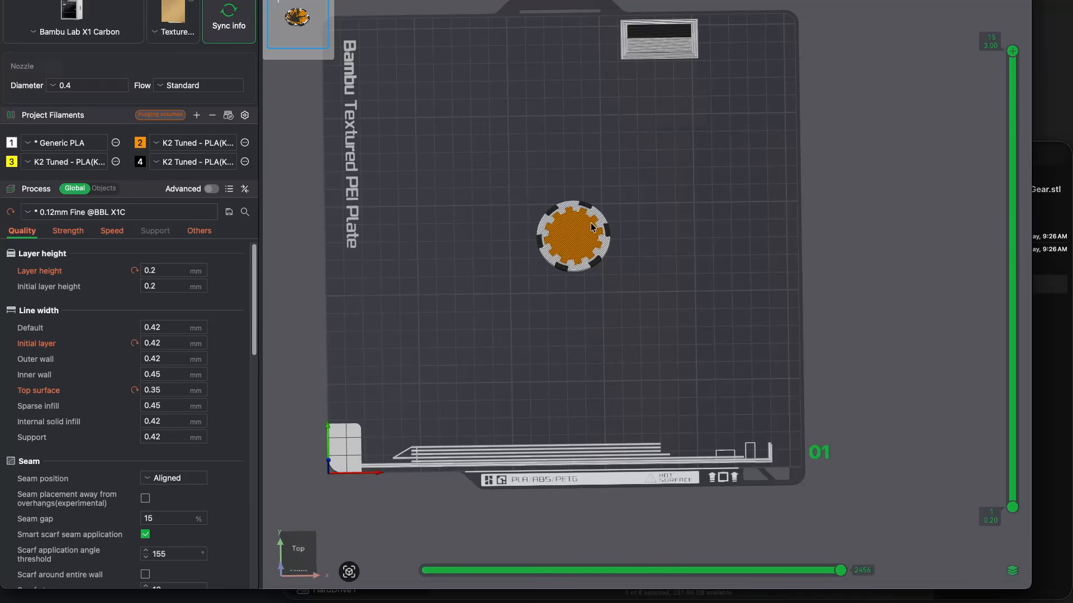
Step: Return to model preparation, select the Gear Thic chip and expand its component parts in the object listing
click(120, 0)
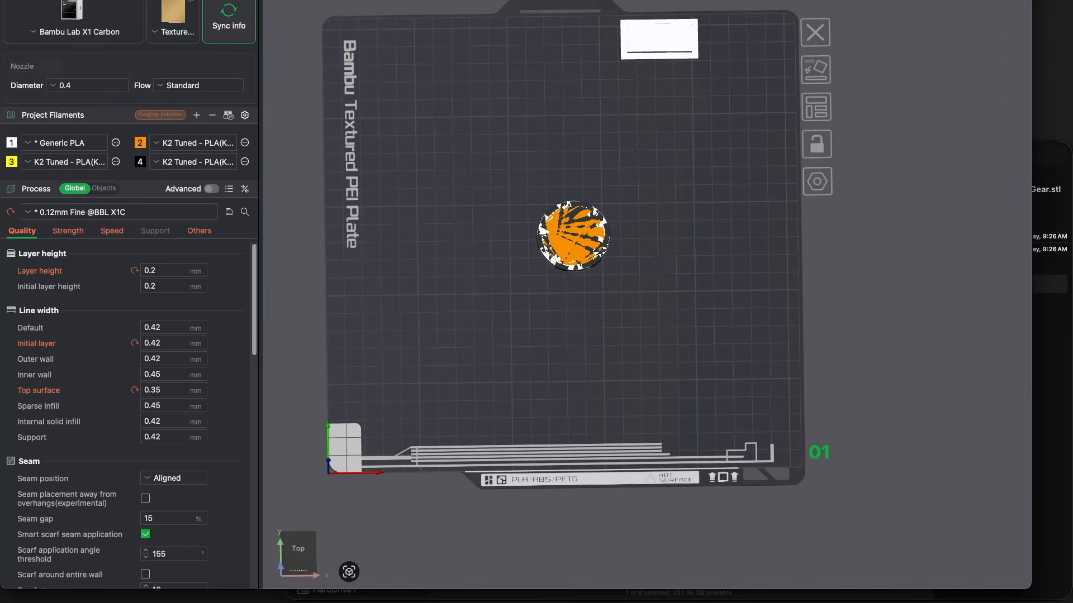
scroll(596, 278, up, 5)
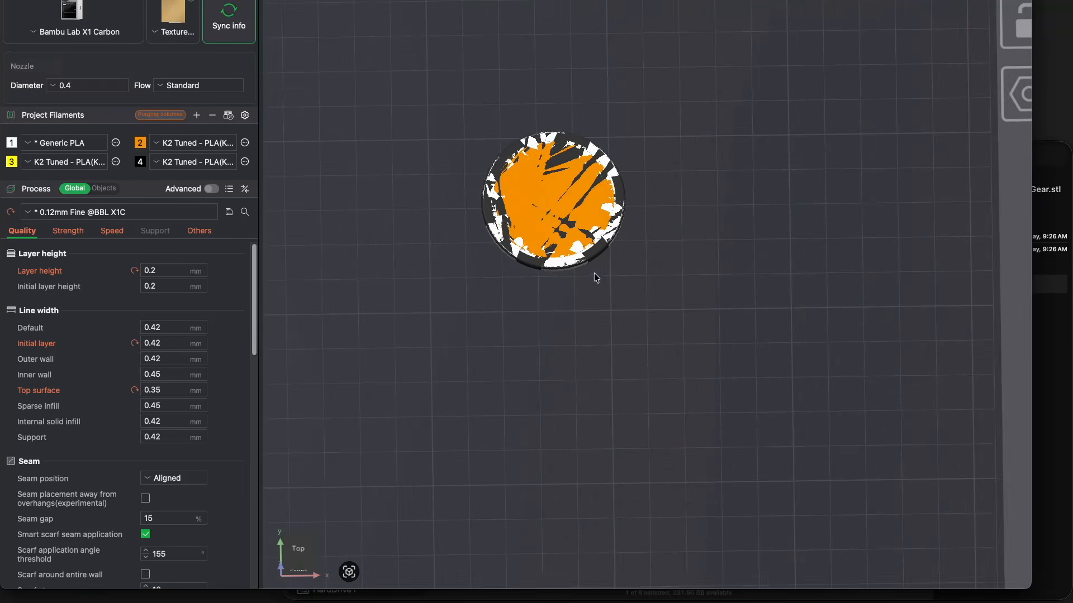
click(553, 211)
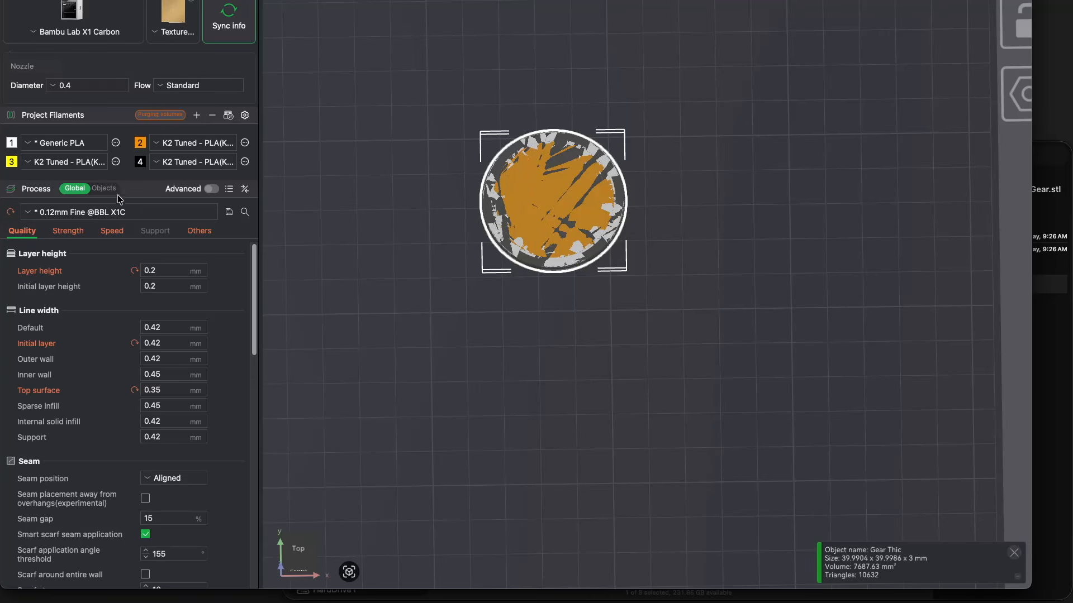
click(104, 189)
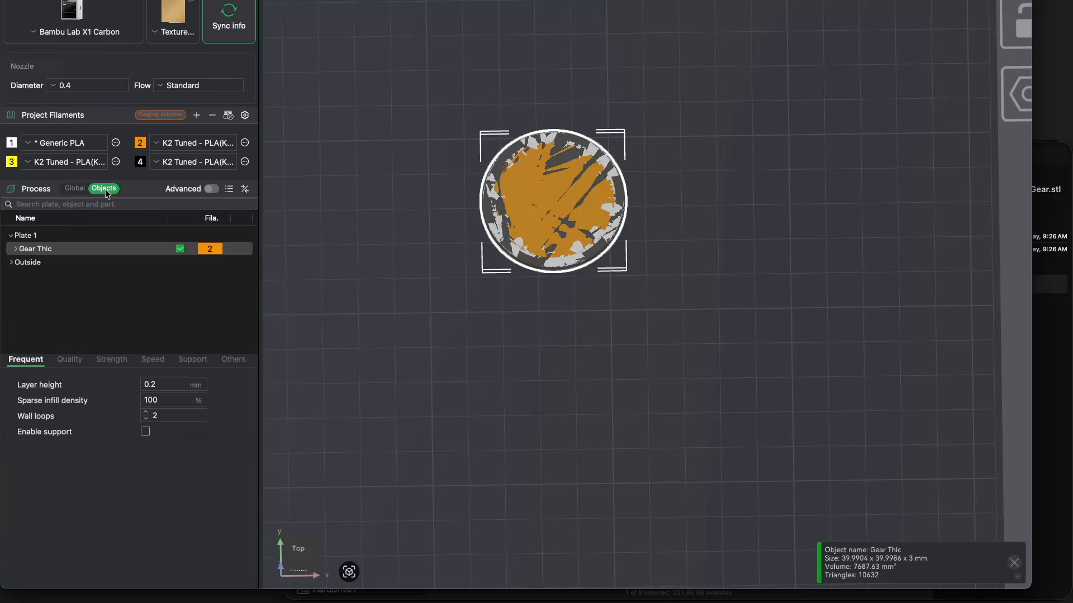
click(16, 249)
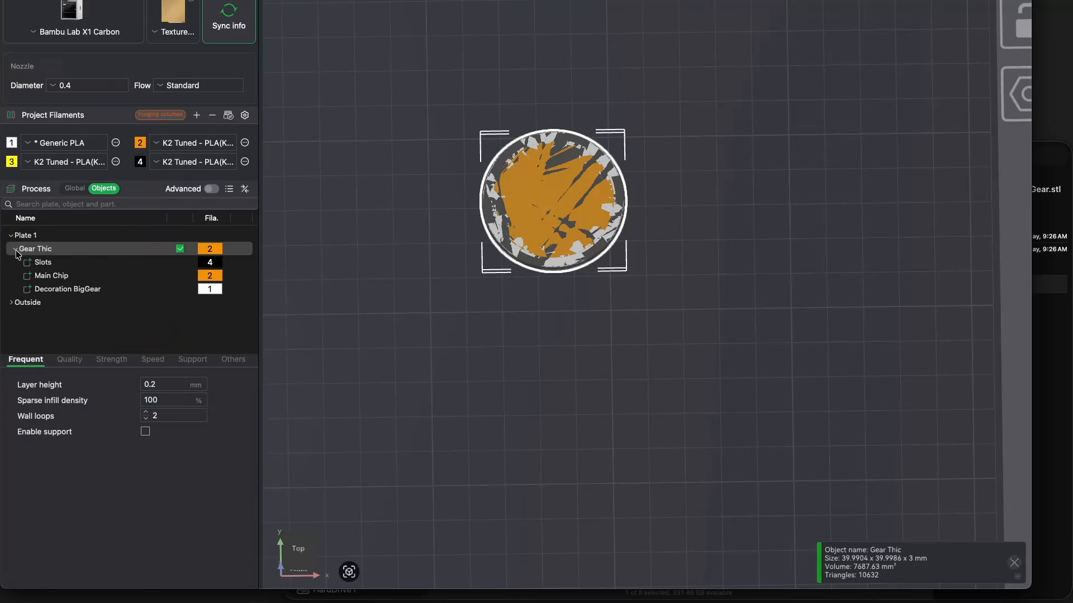
Step: Move the chip's Slots part away along the positive X axis, clear of the other parts
click(58, 266)
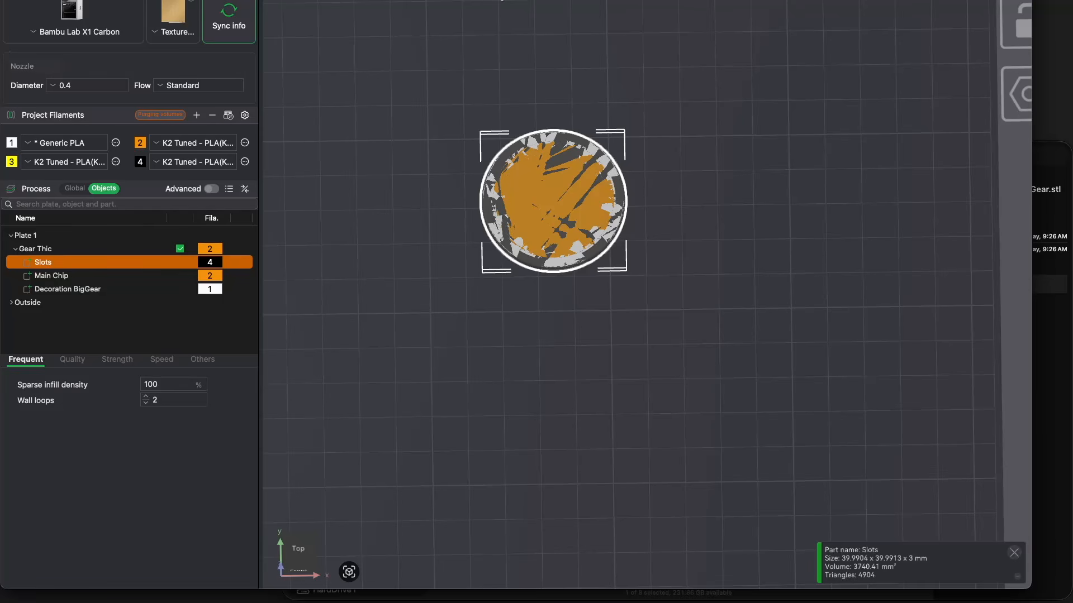
key(m)
drag(682, 197, 887, 197)
Step: Move the Decoration BigGear part along X to about 93.18 mm and examine the three separated chip parts
click(82, 276)
click(89, 265)
click(89, 276)
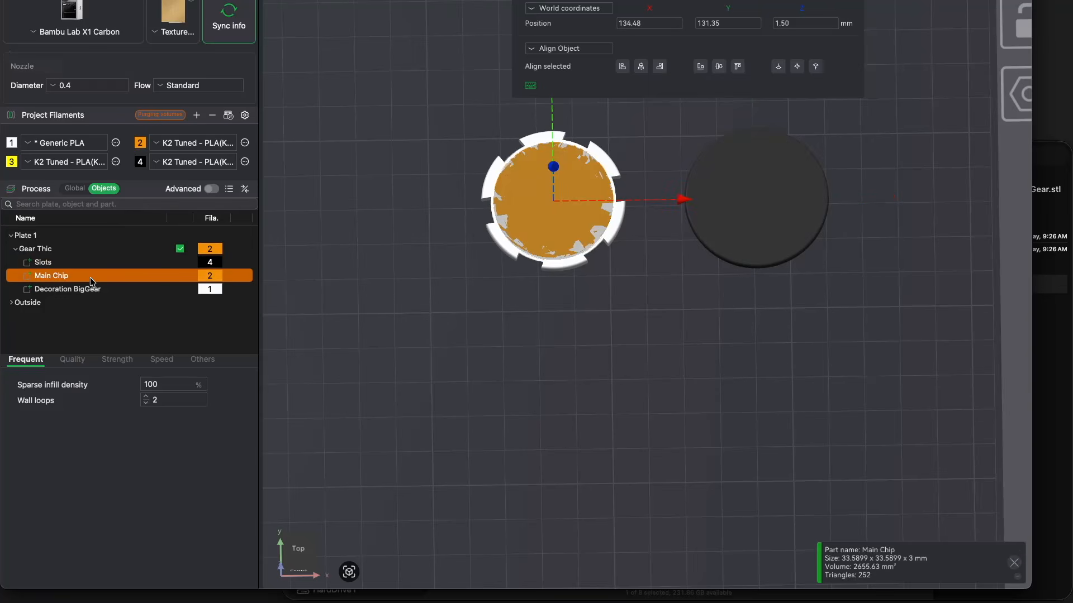
click(111, 286)
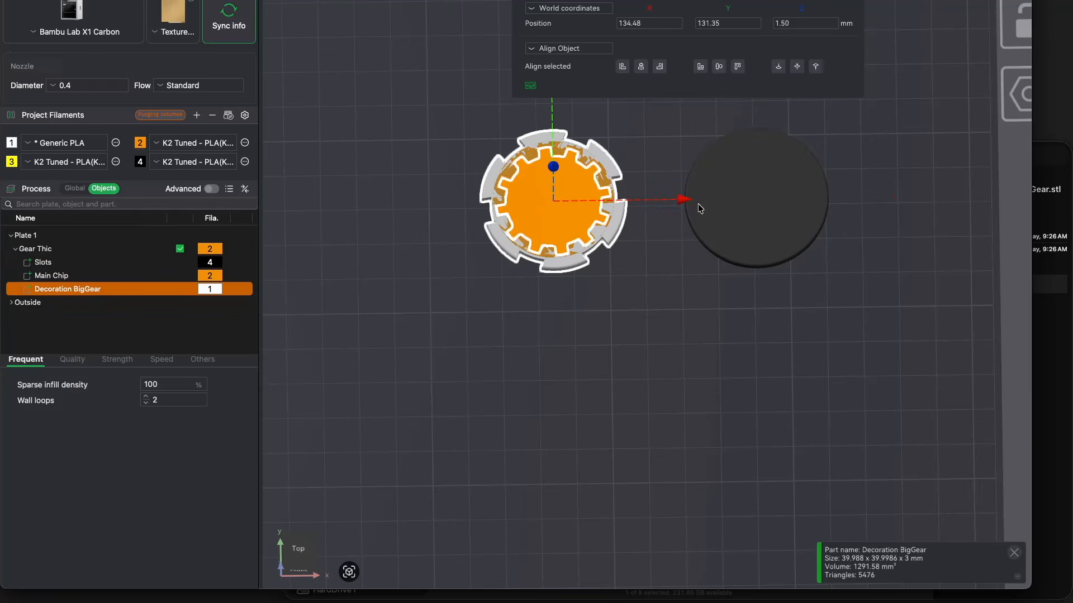
drag(684, 200, 529, 208)
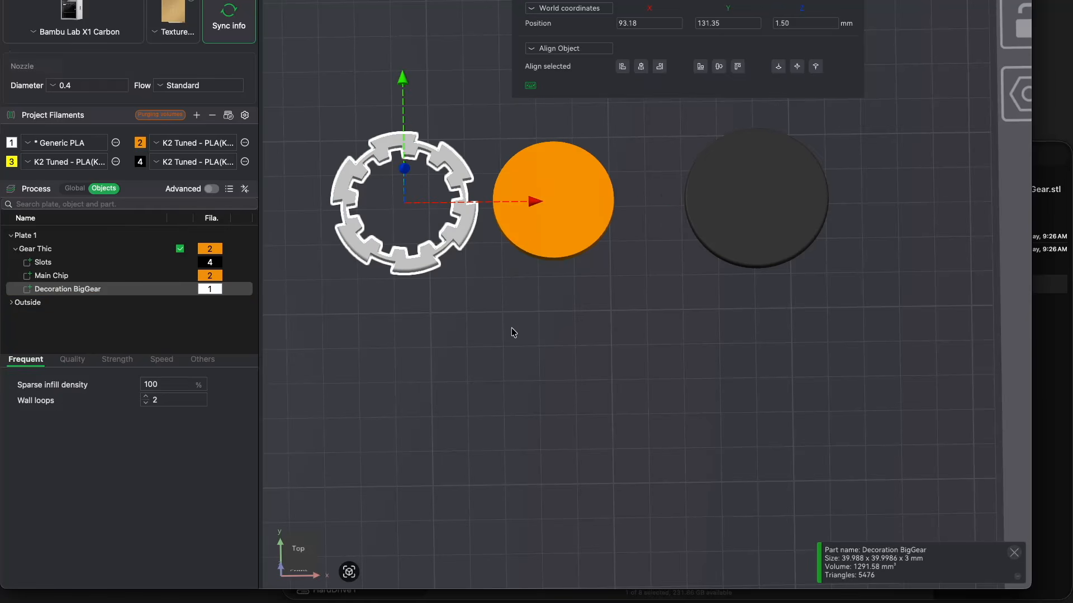
drag(548, 324, 550, 300)
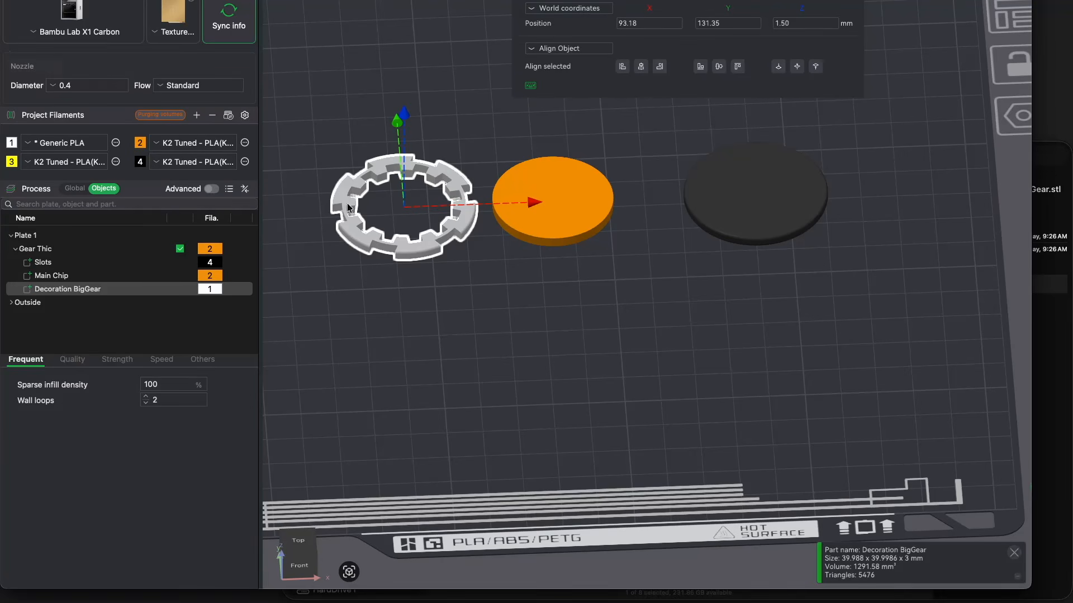
drag(482, 263, 463, 301)
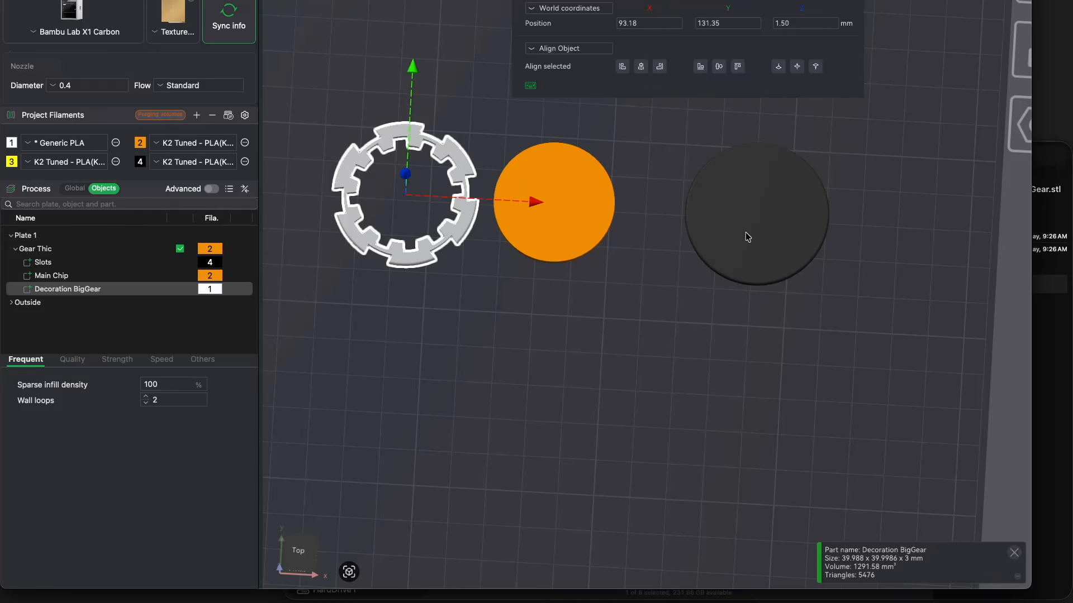
click(548, 201)
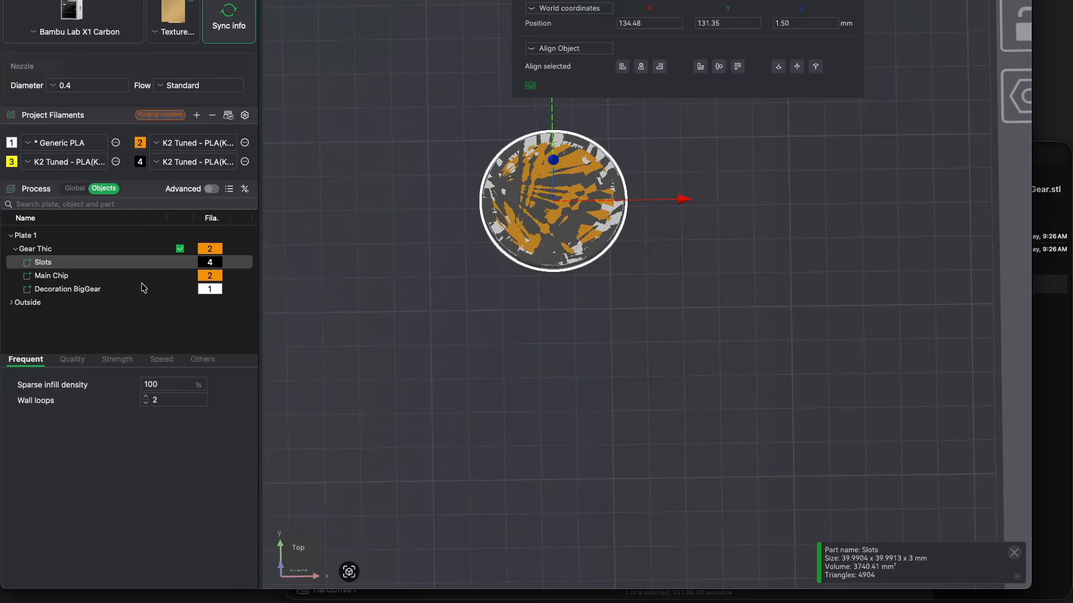
Step: Show the operations available for the Main Chip part and dismiss them
click(101, 277)
right_click(109, 279)
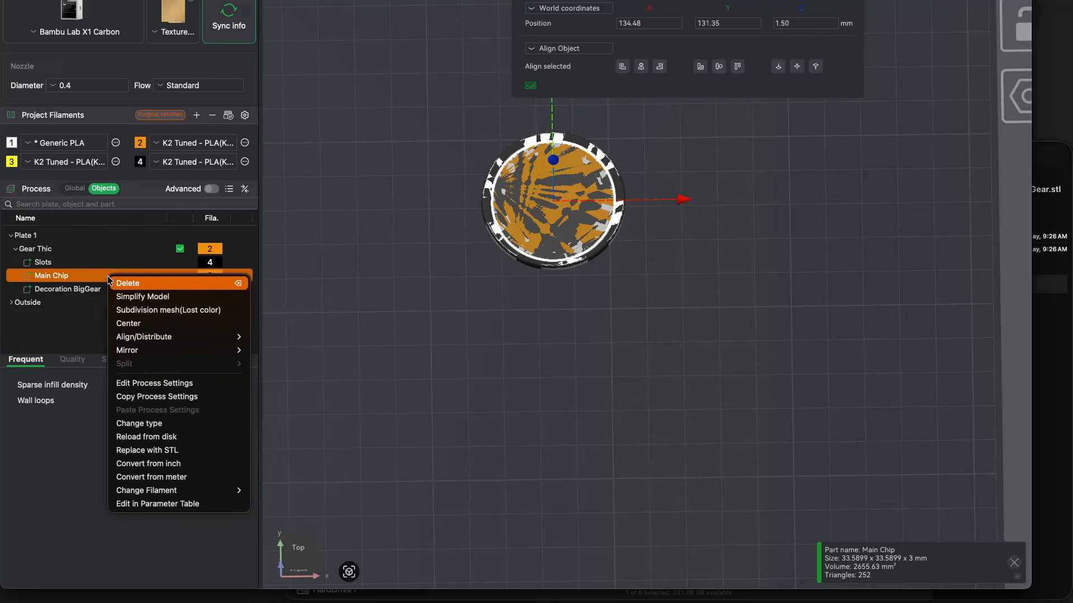
click(474, 269)
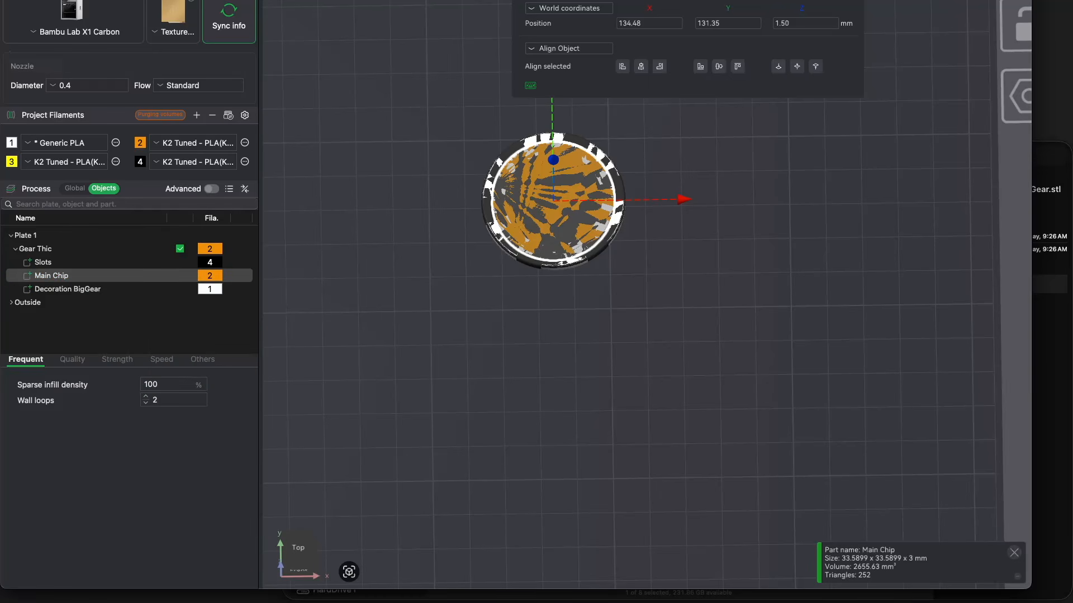
Step: Move the Main Chip part along X to about 177.32 mm and show the operations available for the whole Gear Thic chip
drag(683, 199, 836, 199)
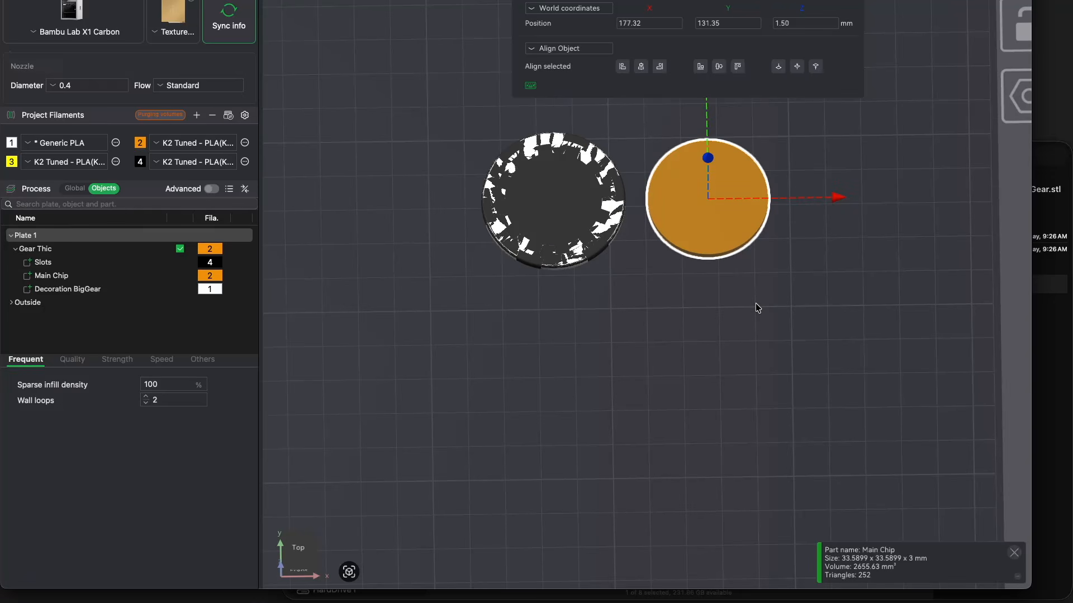
click(700, 181)
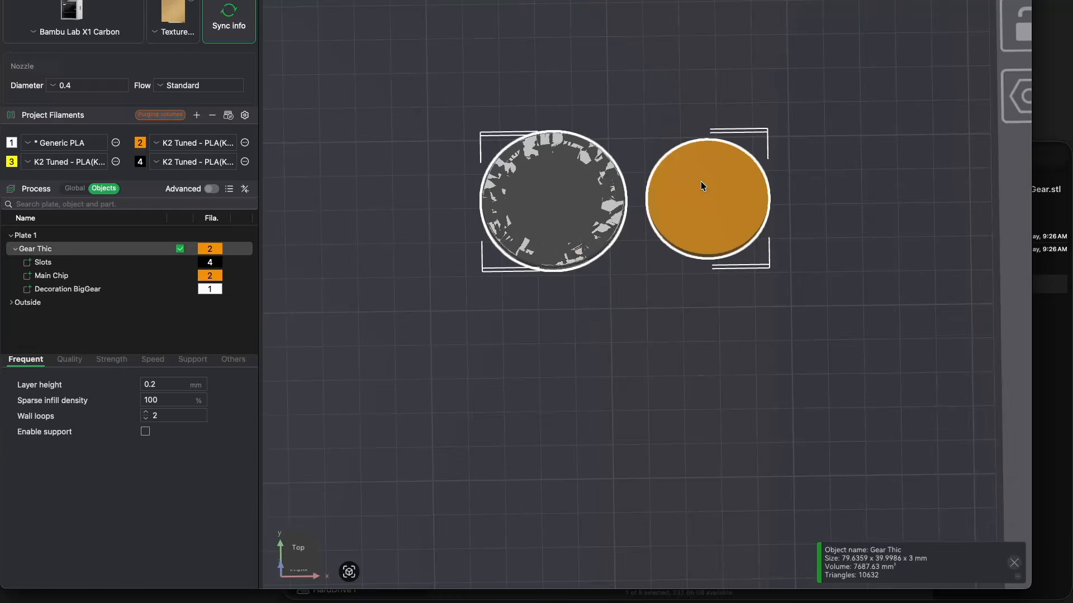
right_click(701, 181)
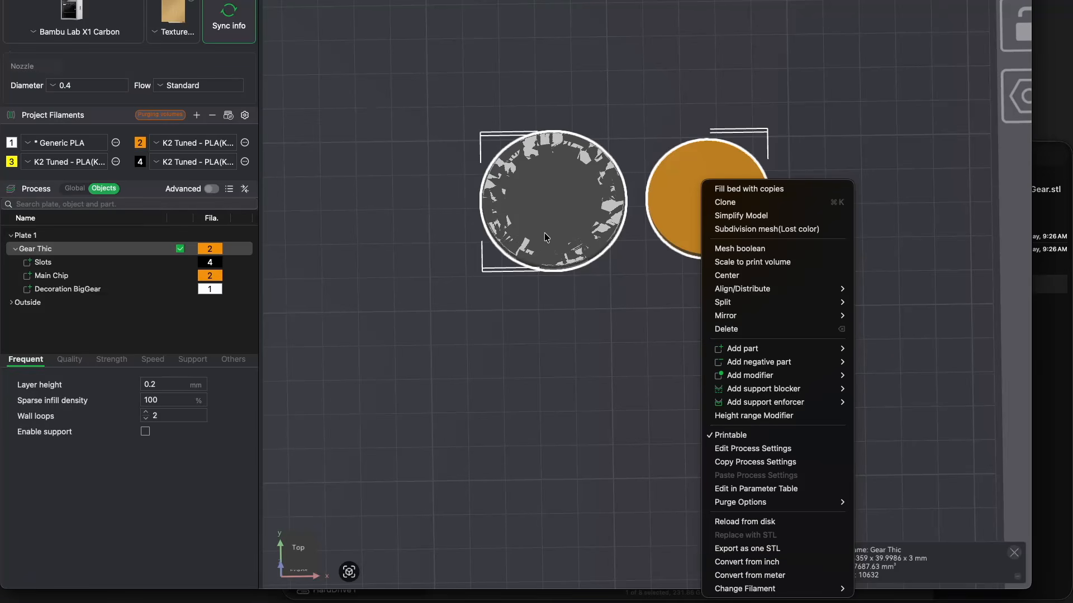
click(562, 374)
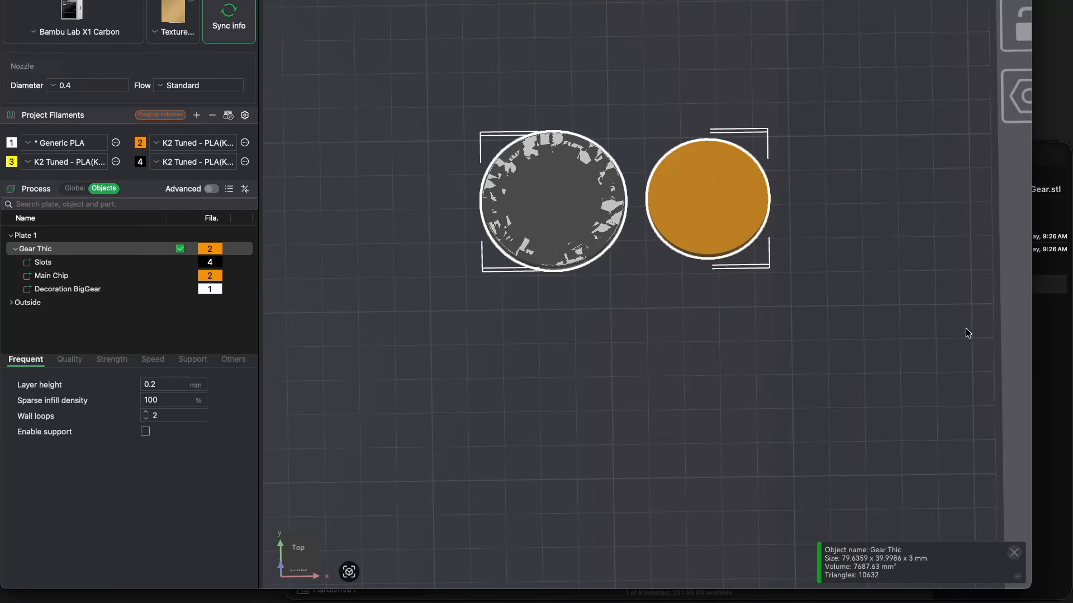
Step: Switch to the MakerChip folder in Finder and preview the Inside_Circle, K2 Logo Moon, K2 Logo and K2Designlab.com_QRCode STL files
click(1063, 338)
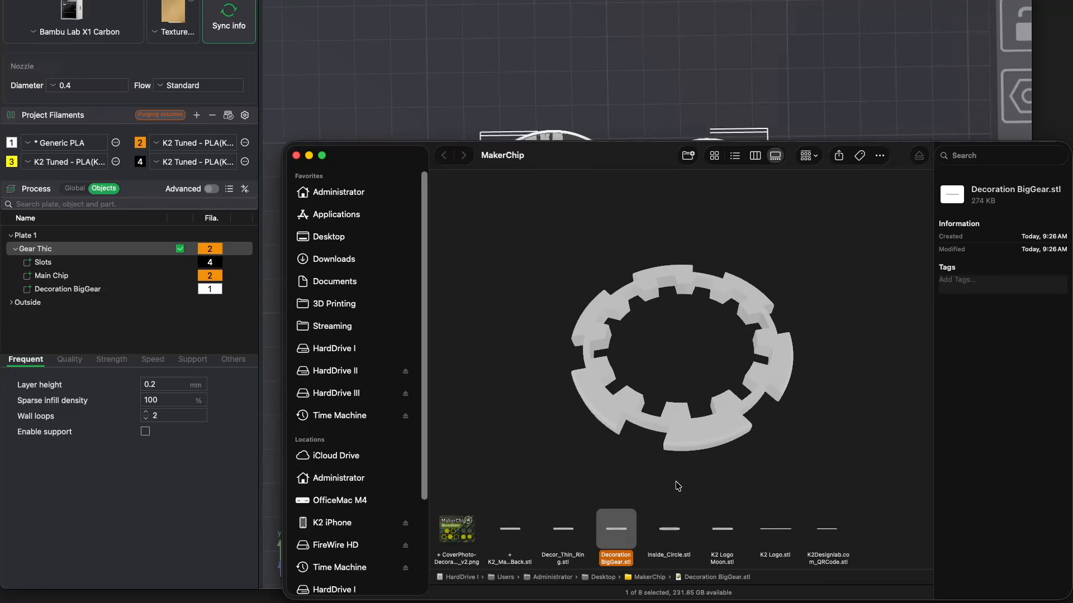
click(674, 557)
drag(698, 365, 660, 308)
key(Right)
click(788, 559)
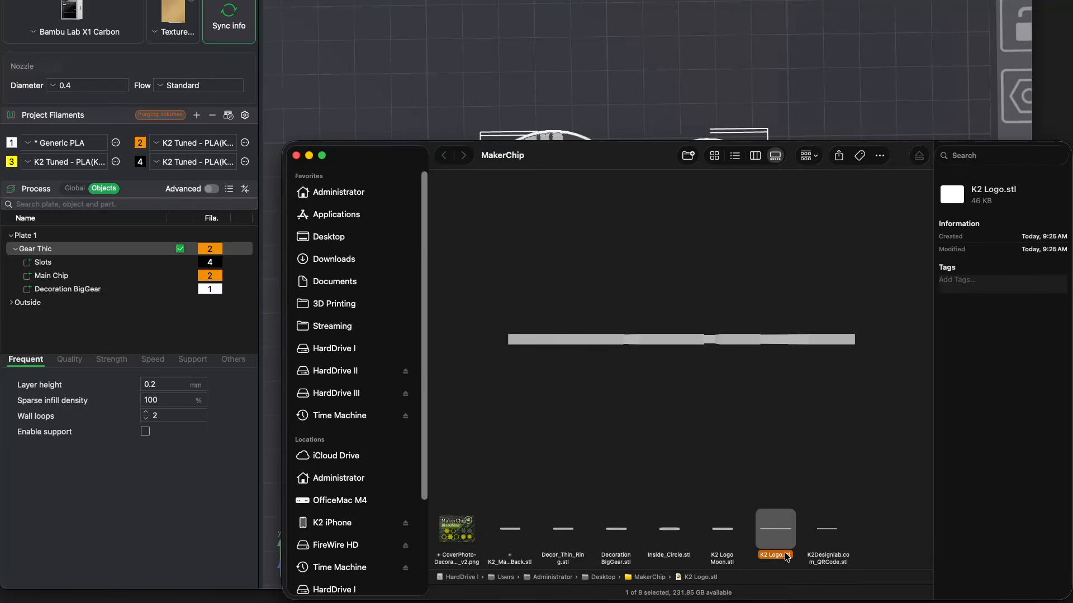
drag(720, 385, 922, 291)
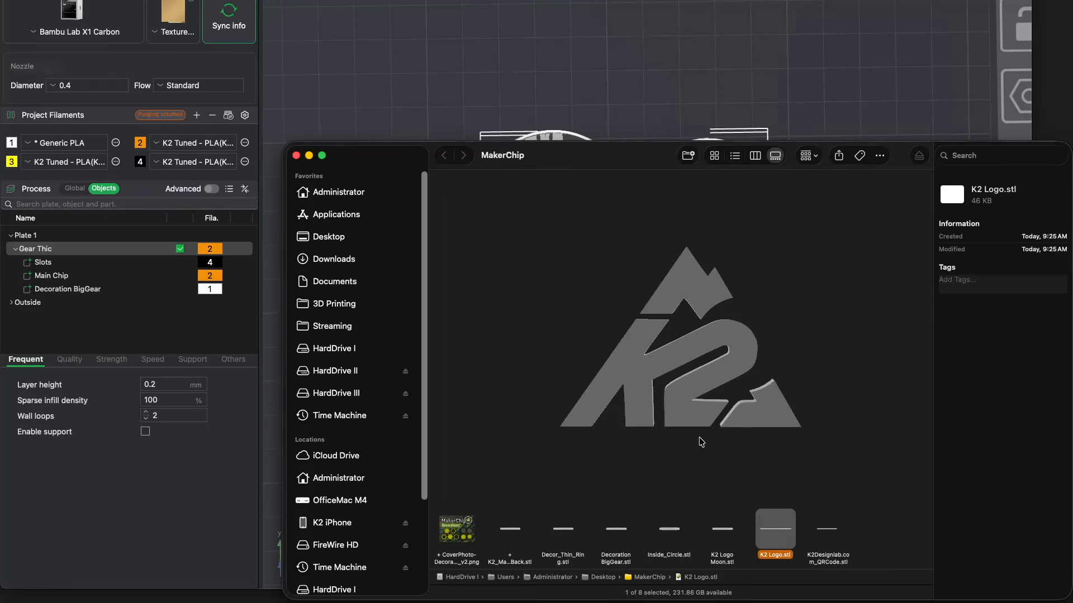
click(826, 558)
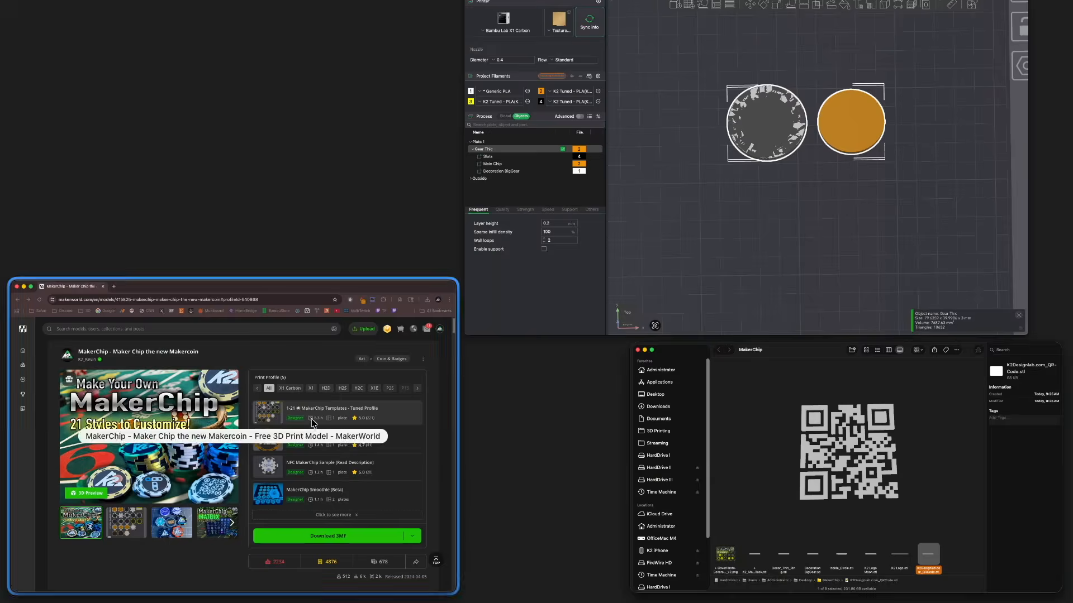
Step: Switch to the MakerWorld MakerChip page in the browser and read the DIY, own-logo and QR-code instructions
click(334, 422)
scroll(418, 422, down, 7)
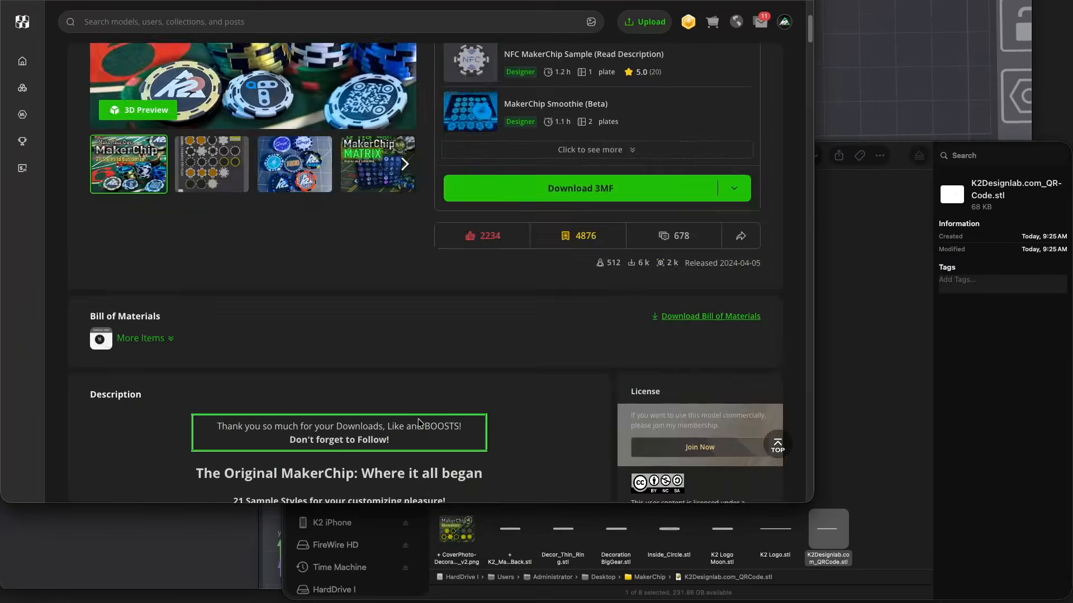
scroll(423, 410, down, 10)
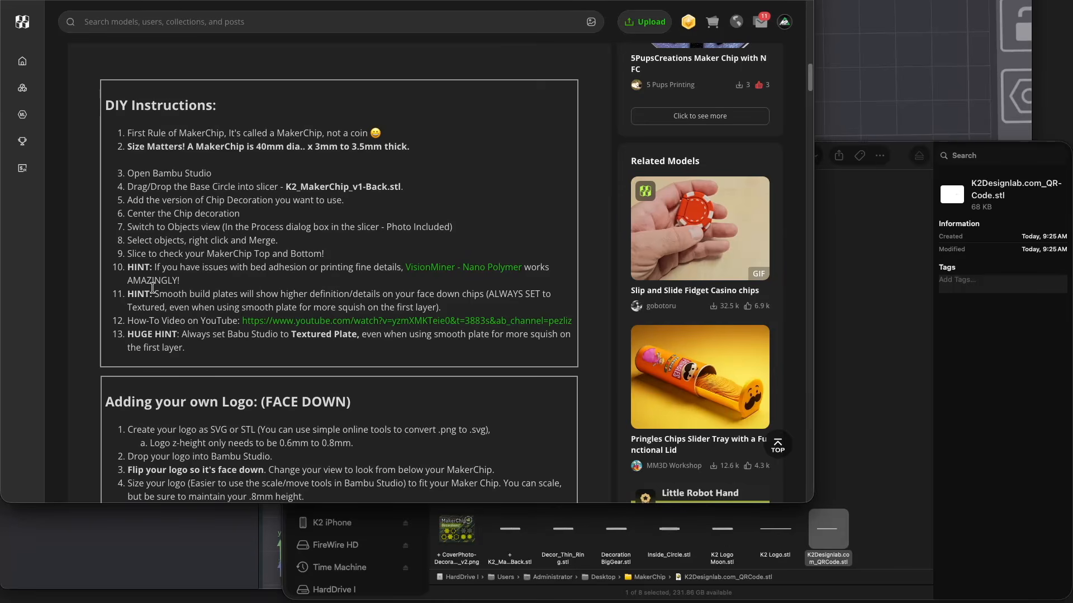
scroll(221, 391, down, 5)
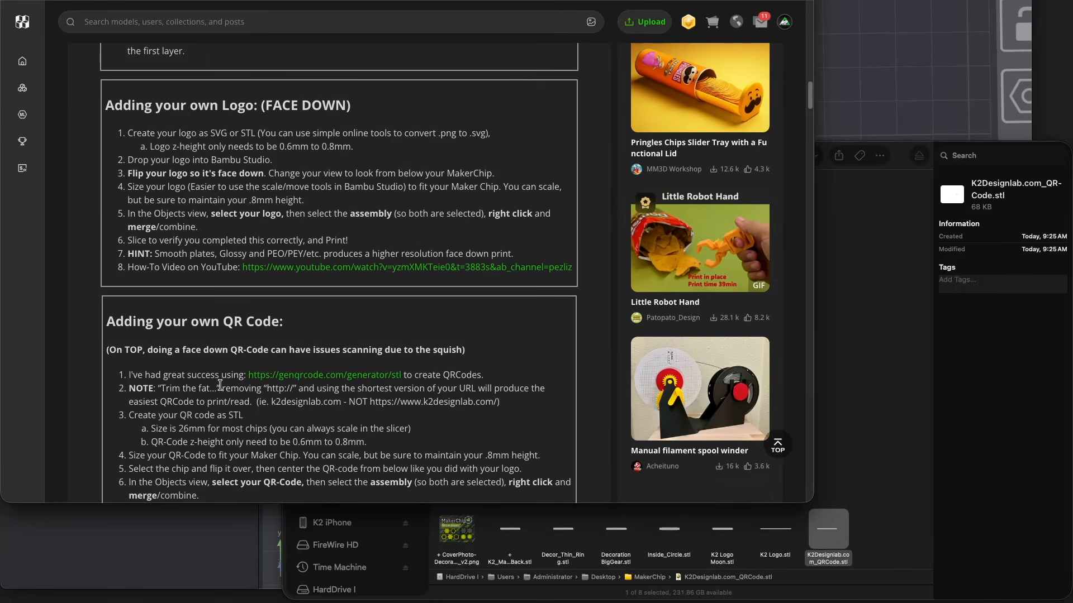
scroll(220, 384, down, 3)
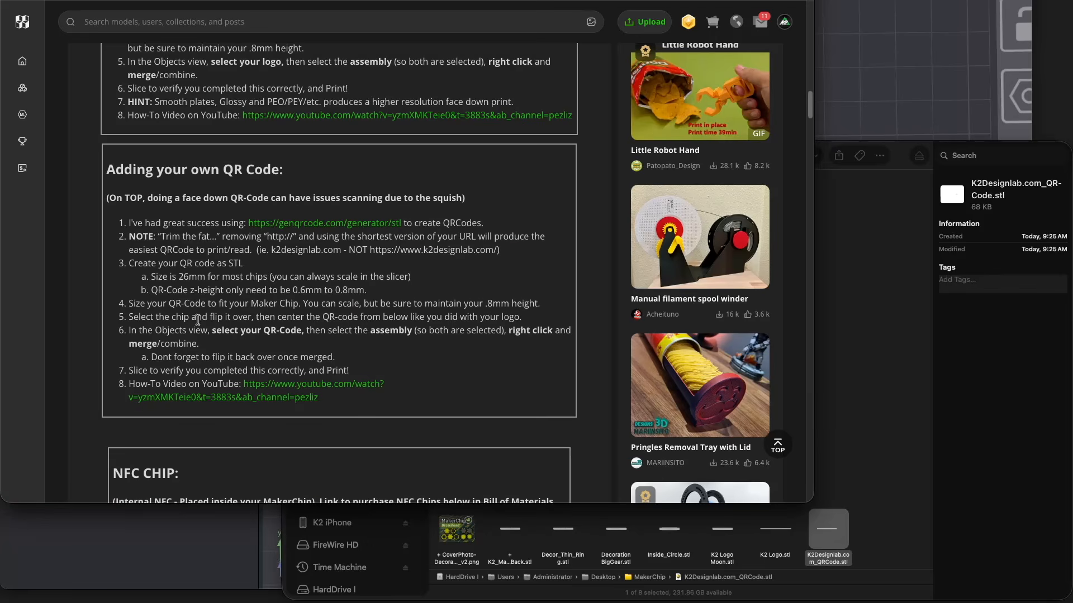
scroll(197, 319, down, 3)
scroll(213, 332, up, 20)
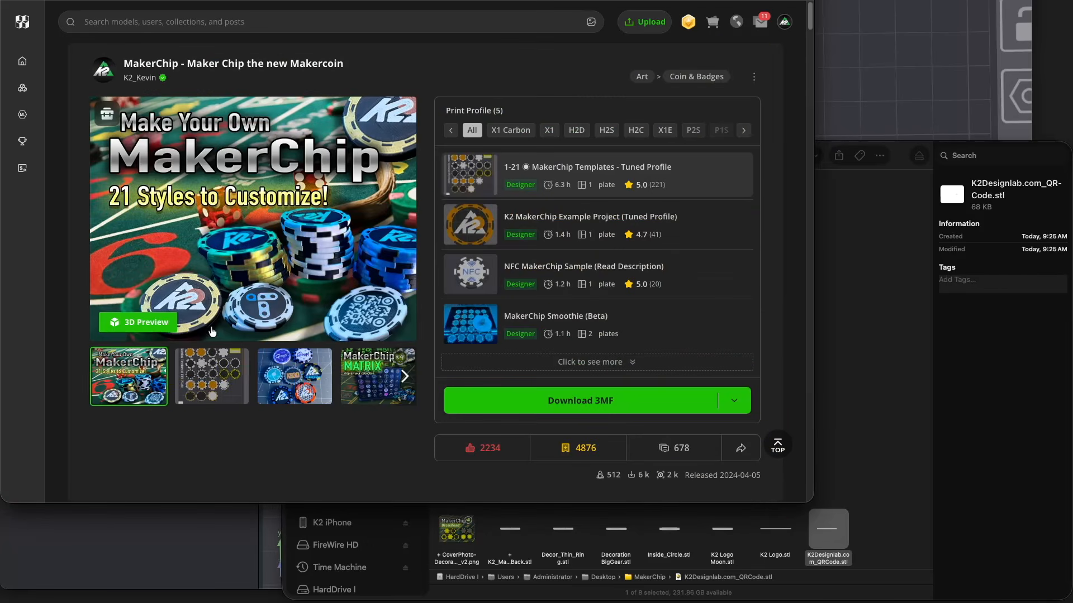
Step: Return to the MakerChip folder in Finder, examine the QR code model and select K2 Logo.stl
click(976, 348)
mouse_move(632, 422)
mouse_down()
mouse_move(638, 400)
mouse_move(629, 439)
mouse_up()
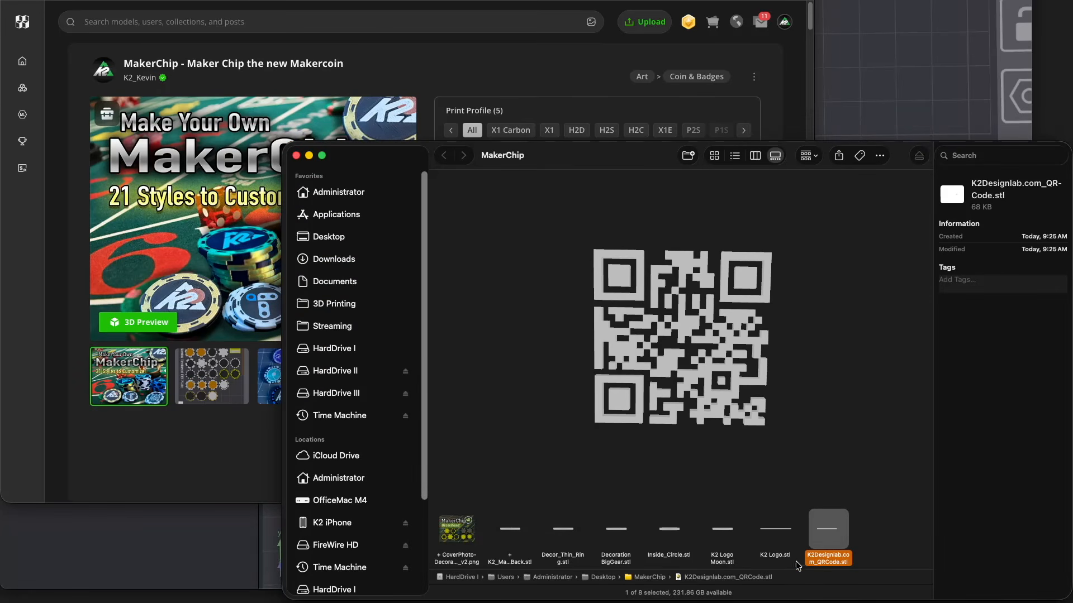
click(780, 557)
Step: Switch back to Bambu Studio and undo the Main Chip part's move
click(875, 78)
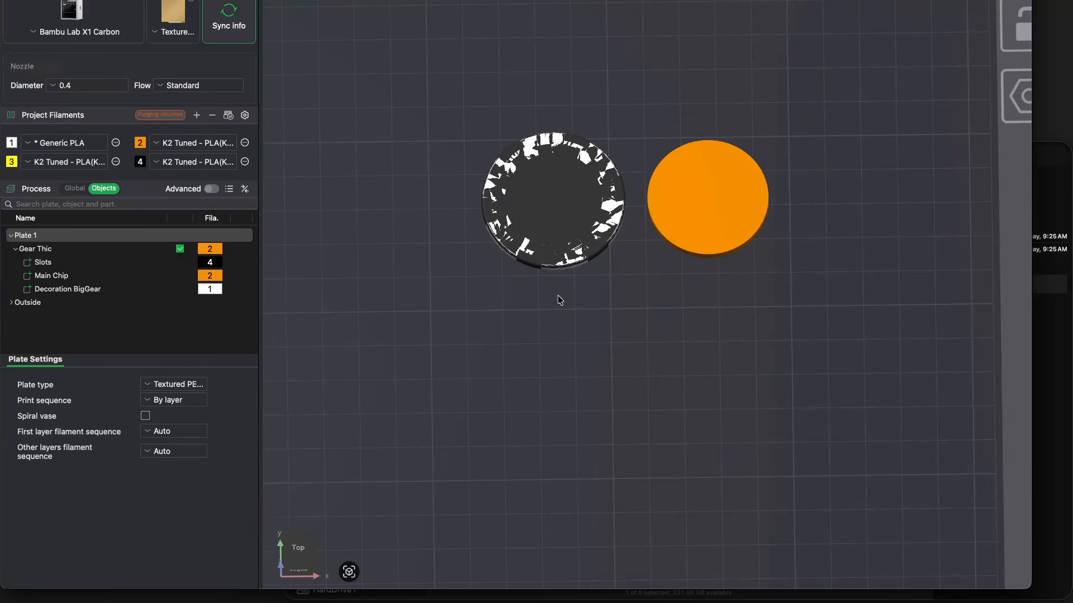
key(super+z)
click(548, 311)
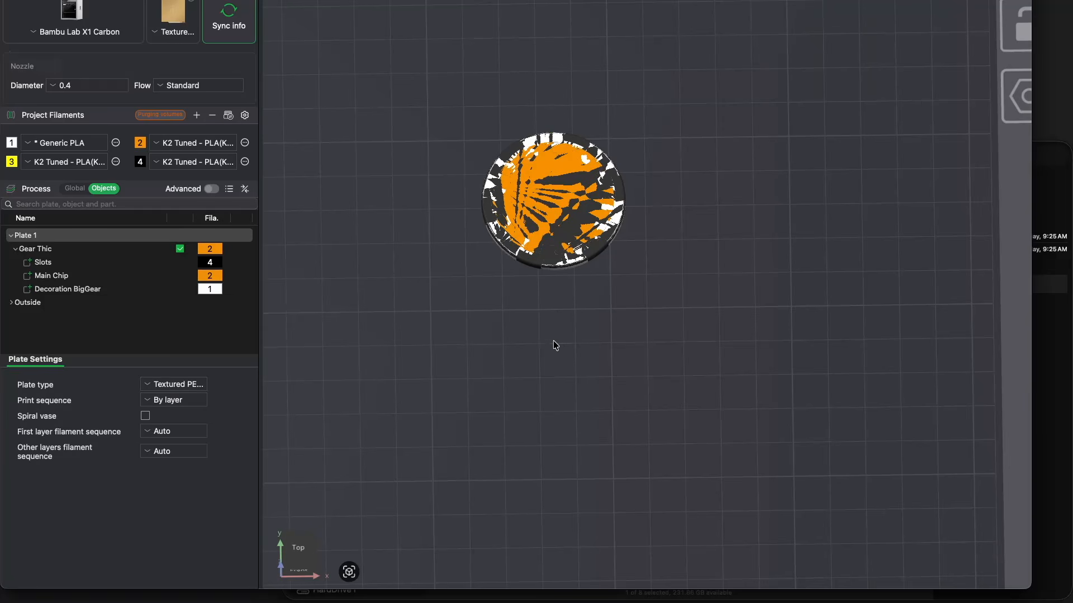
Step: Import K2 Logo.stl from the MakerChip folder in Finder onto the plate and place the logo in front of the chip, clear of it
click(1055, 399)
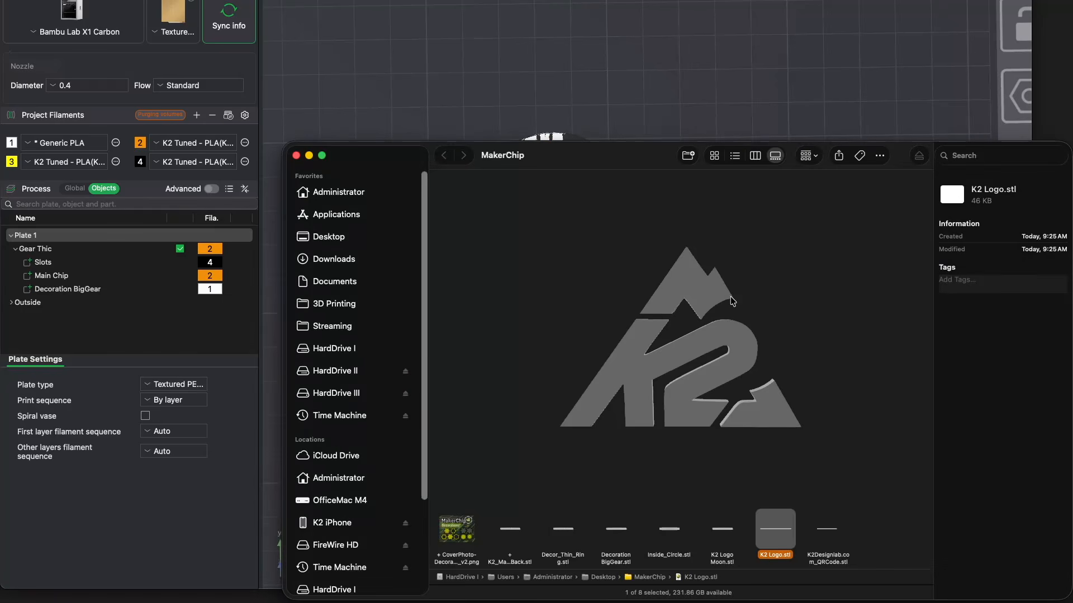
drag(780, 558, 736, 92)
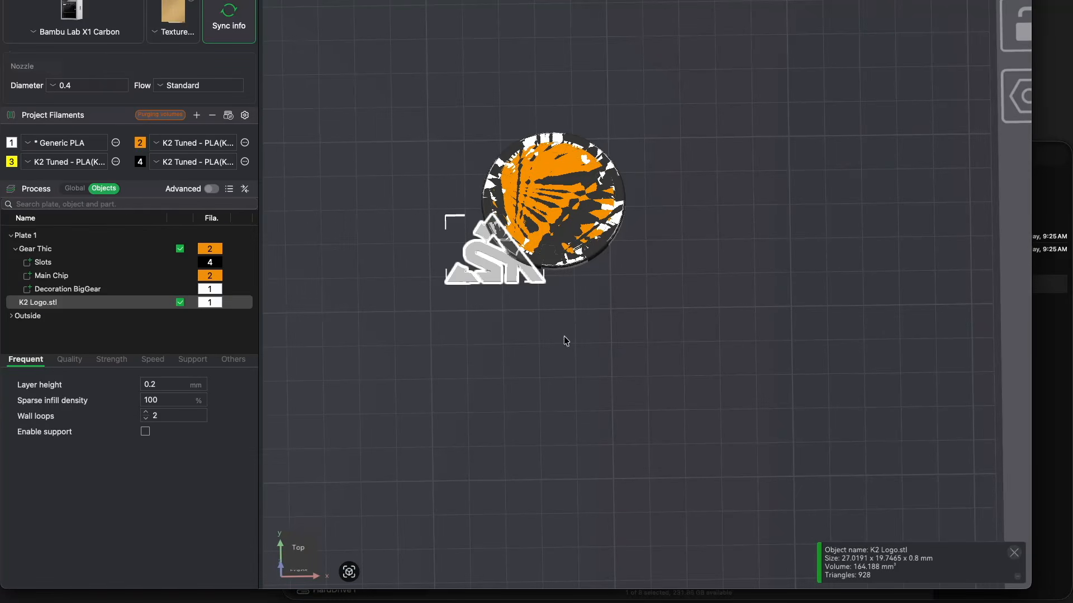
drag(511, 260, 581, 352)
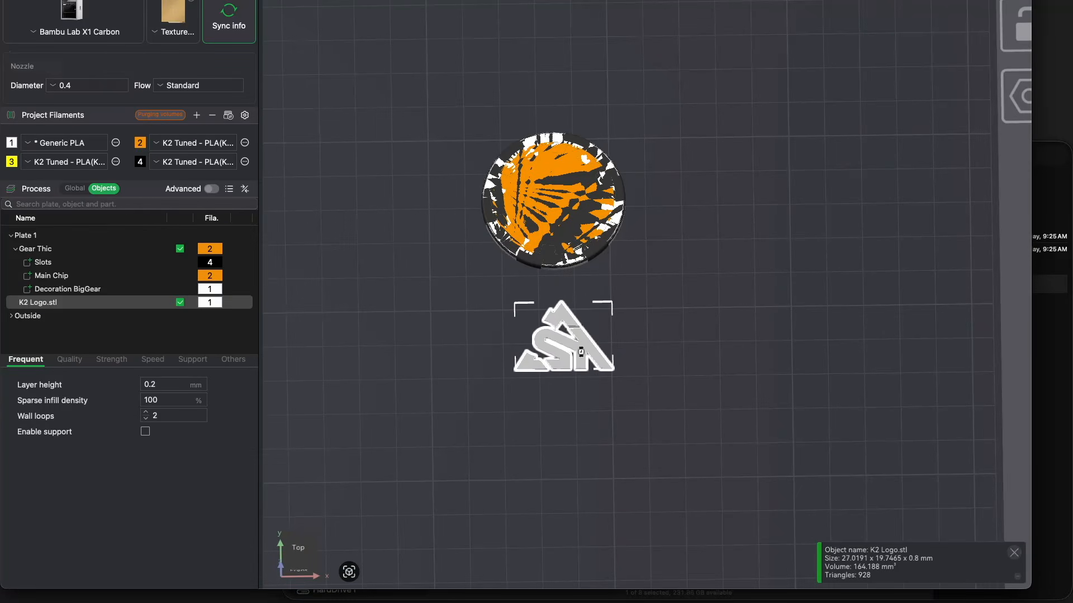
click(563, 415)
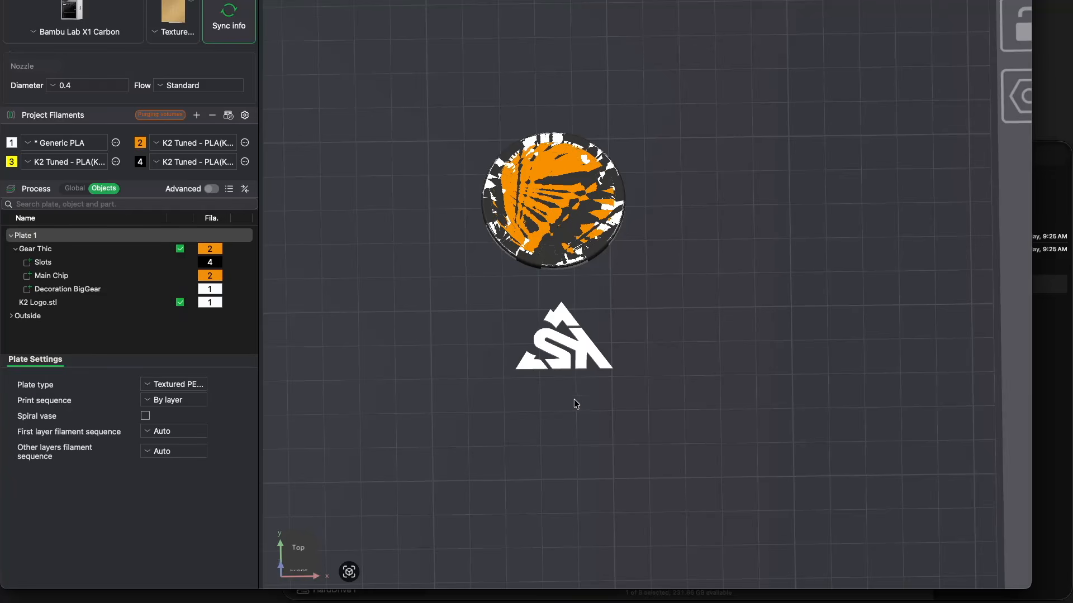
Step: Flip the K2 logo over onto its opposite flat face with Lay on Face
click(582, 369)
click(601, 418)
click(581, 344)
click(596, 0)
click(557, 336)
click(636, 410)
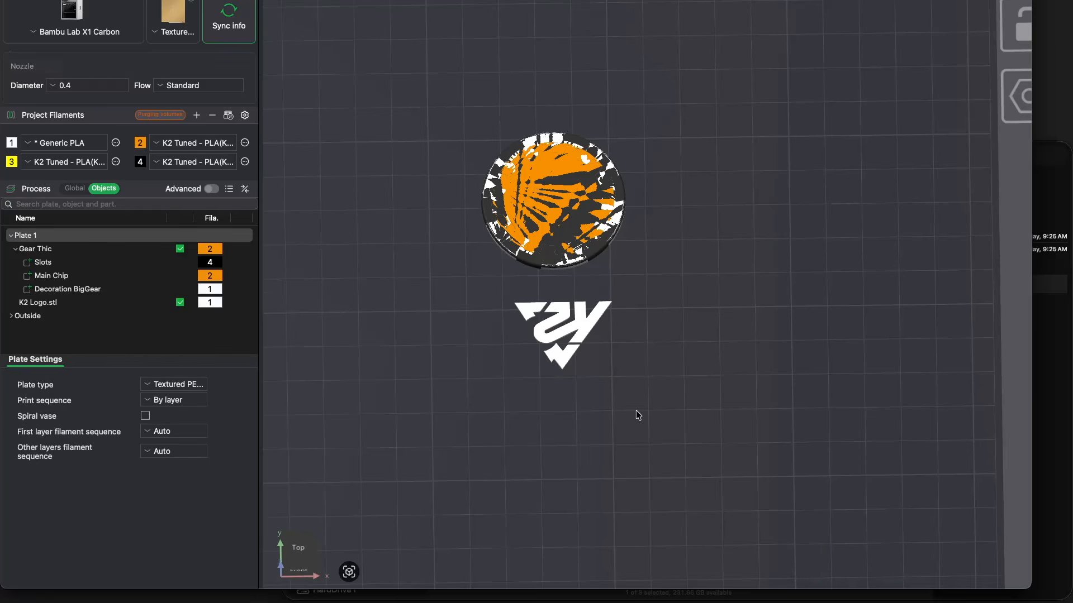
Step: Compare the logo with the chip's underside, and turn the K2 logo back face down with Lay on Face
drag(576, 381, 625, 440)
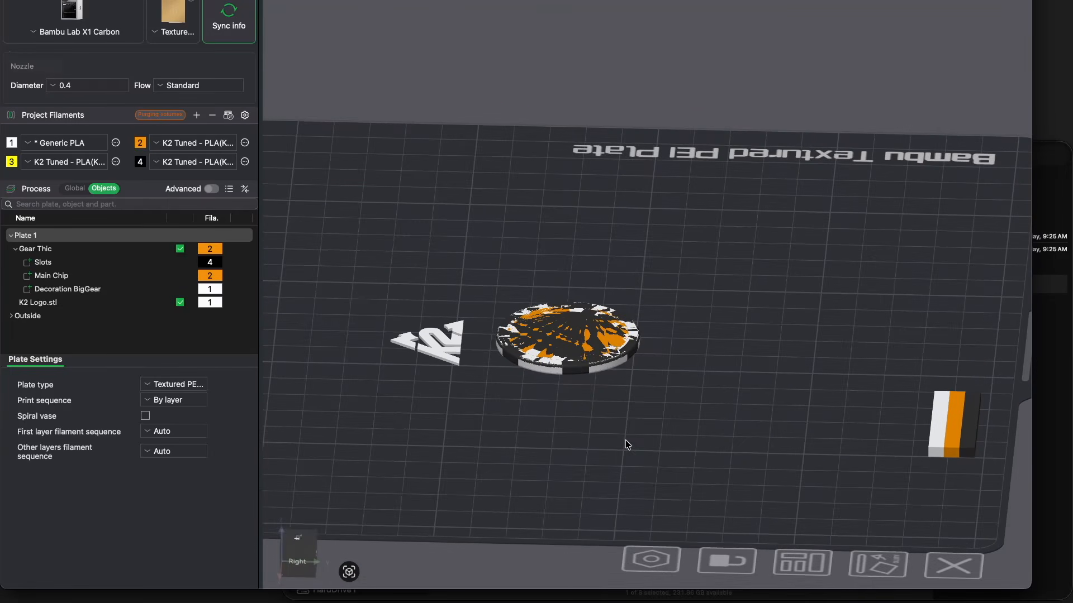
key(2)
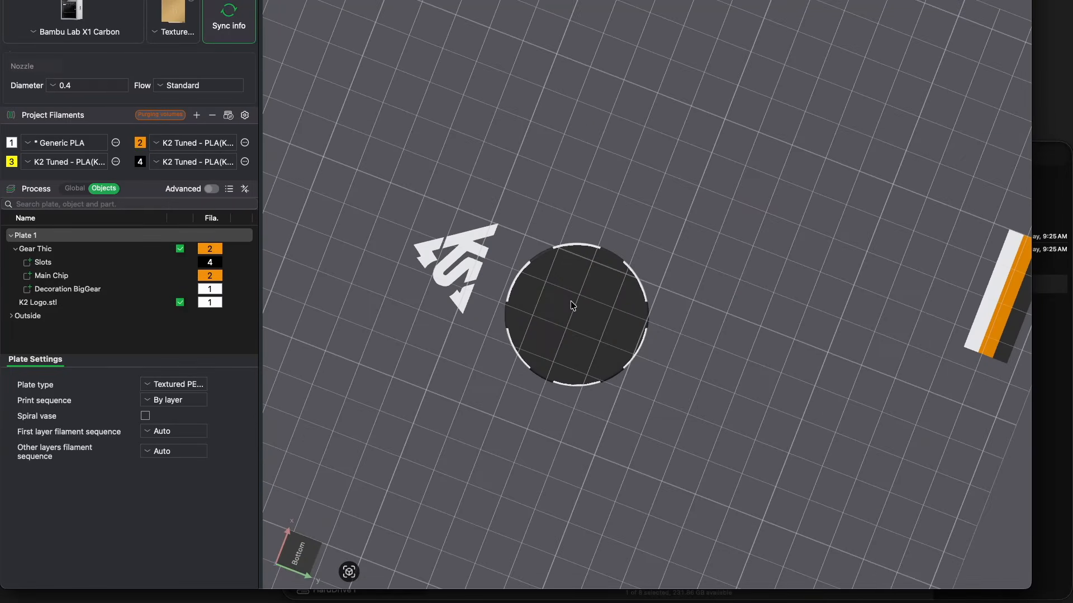
click(571, 301)
drag(708, 294, 546, 271)
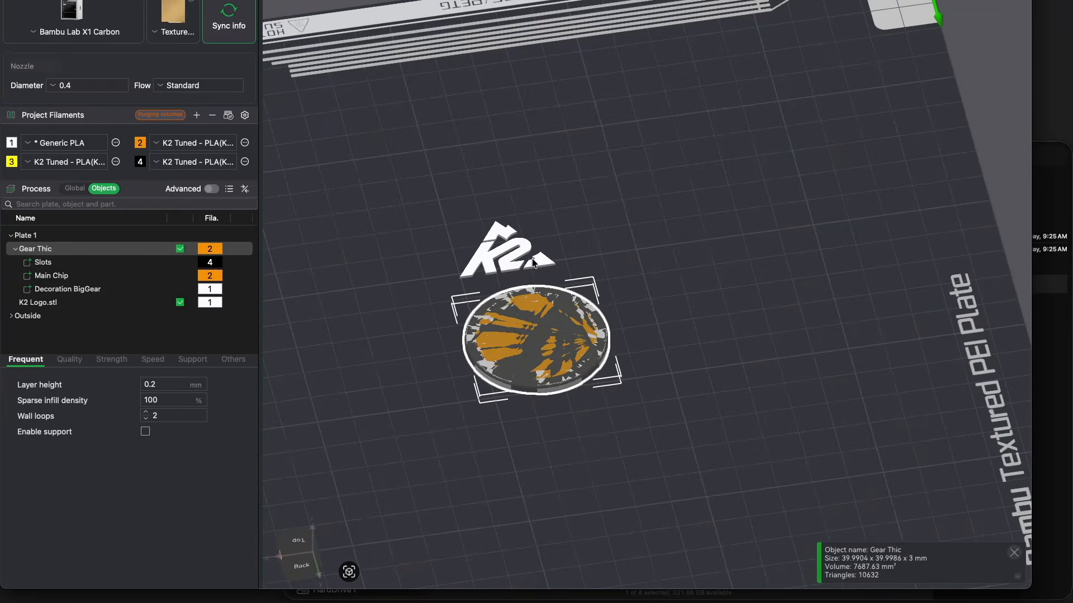
click(512, 252)
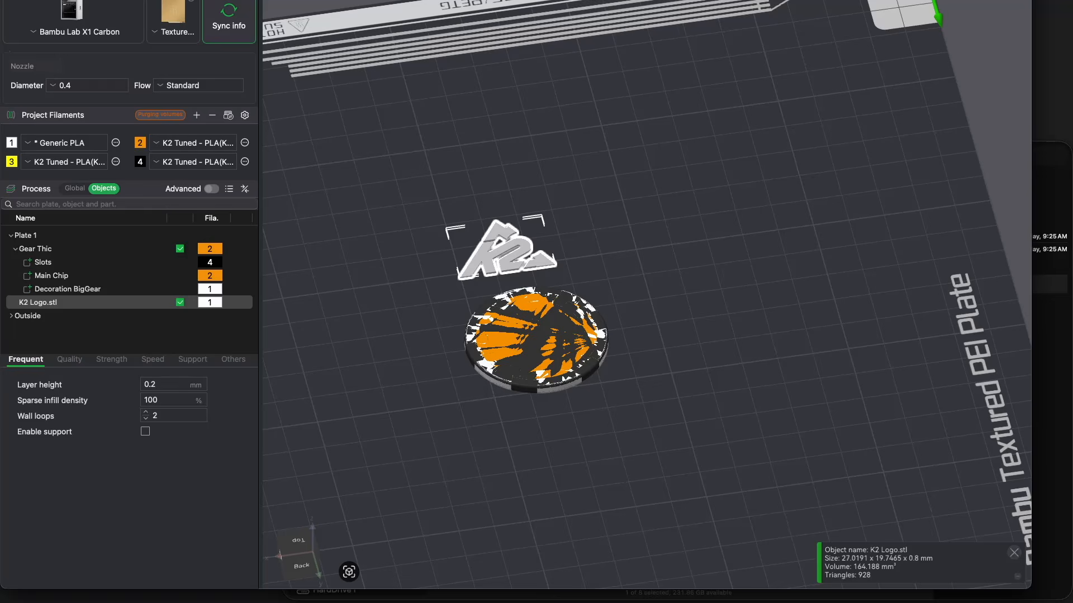
click(630, 2)
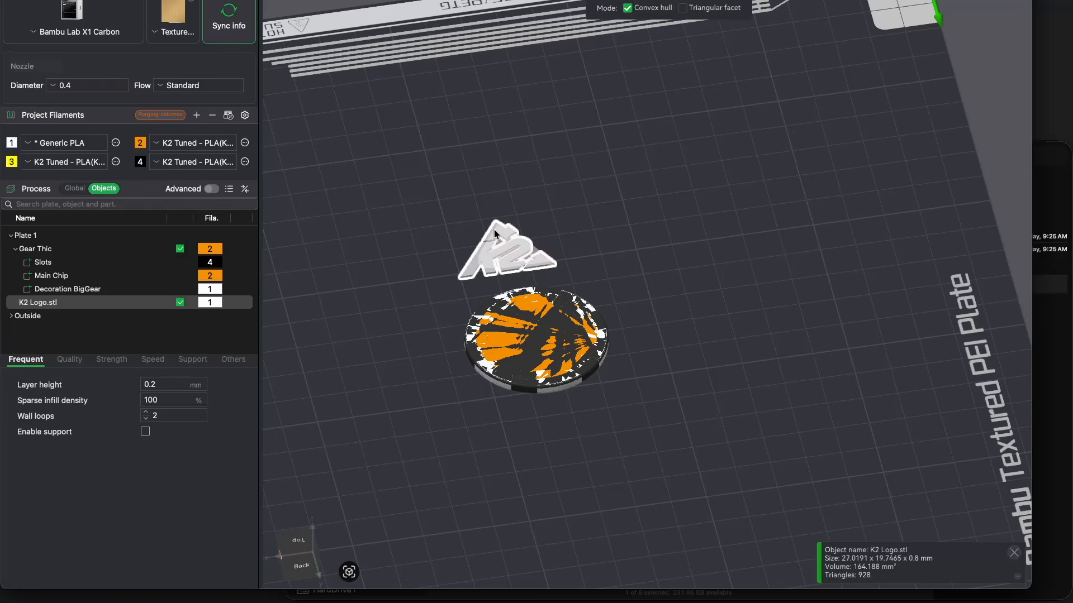
click(514, 251)
click(571, 268)
drag(409, 299, 462, 343)
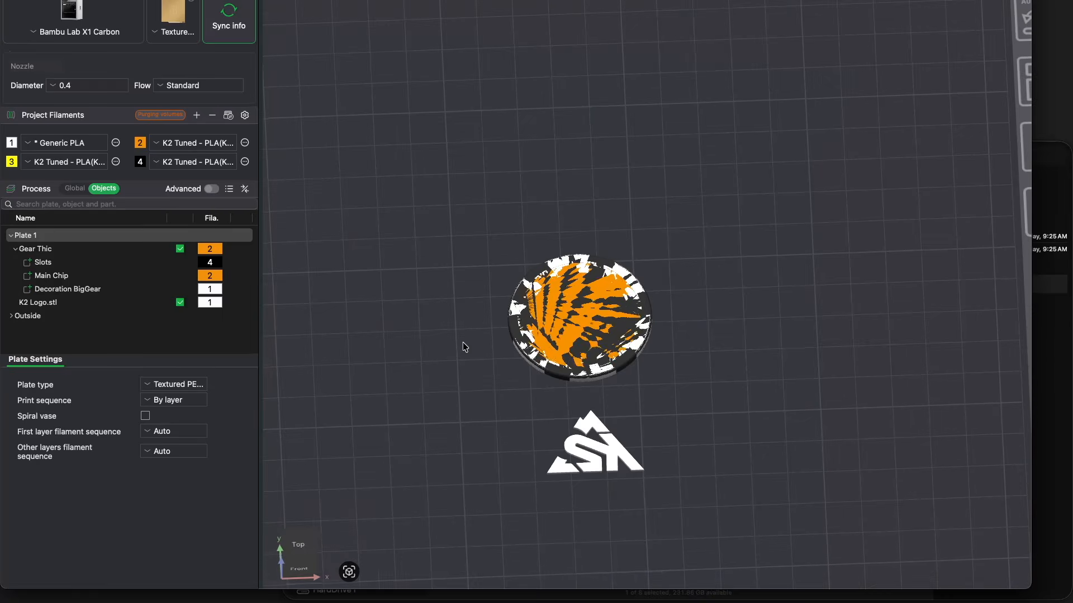
Step: Center the Gear Thic chip on the build plate
right_drag(462, 344, 431, 269)
click(511, 254)
right_click(525, 242)
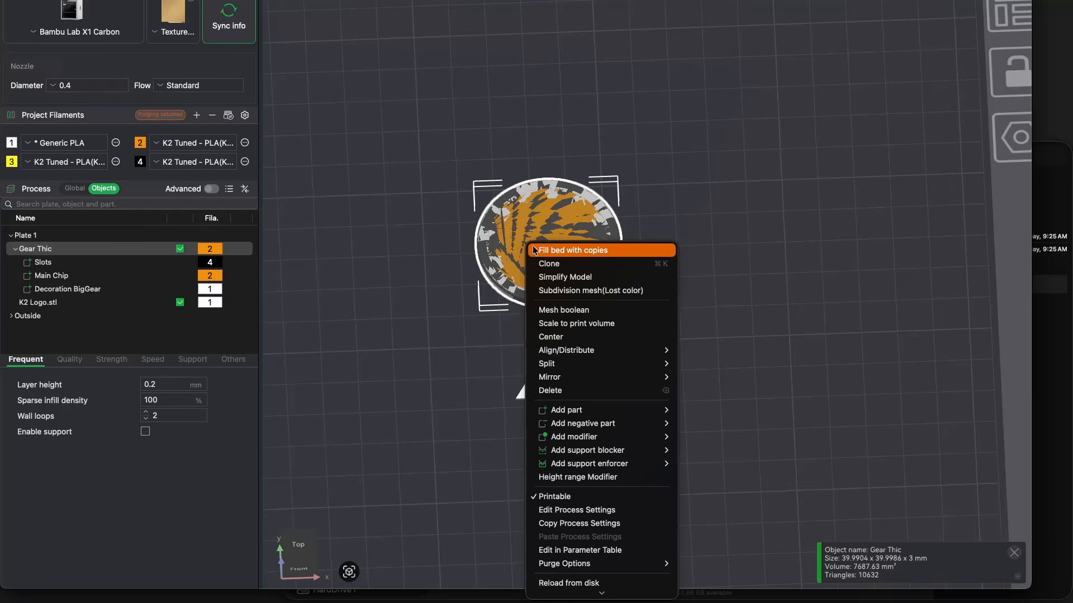
click(561, 339)
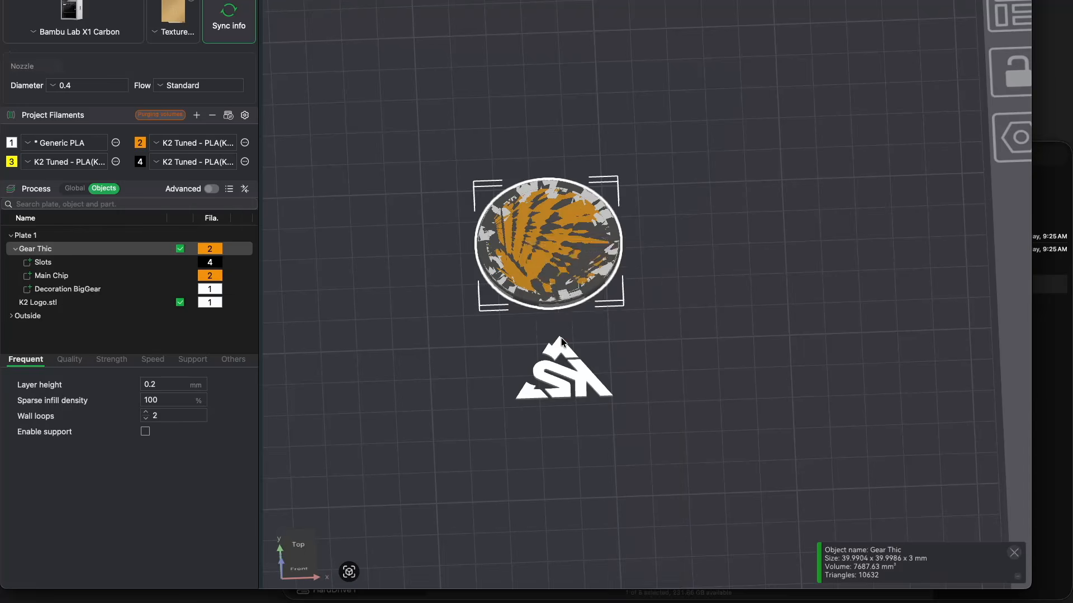
right_click(520, 216)
mouse_move(549, 337)
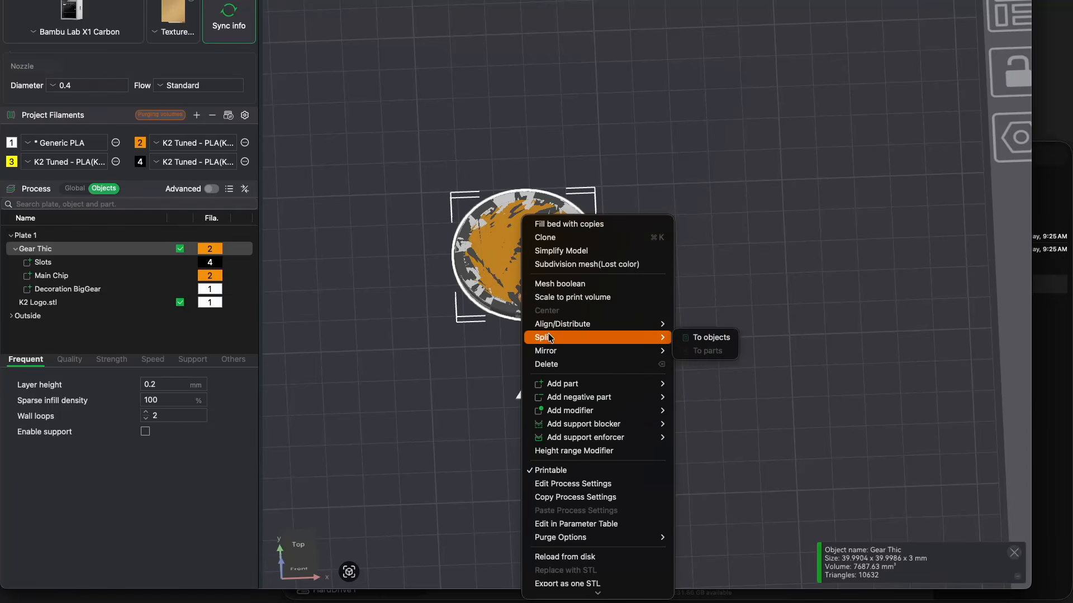
click(427, 357)
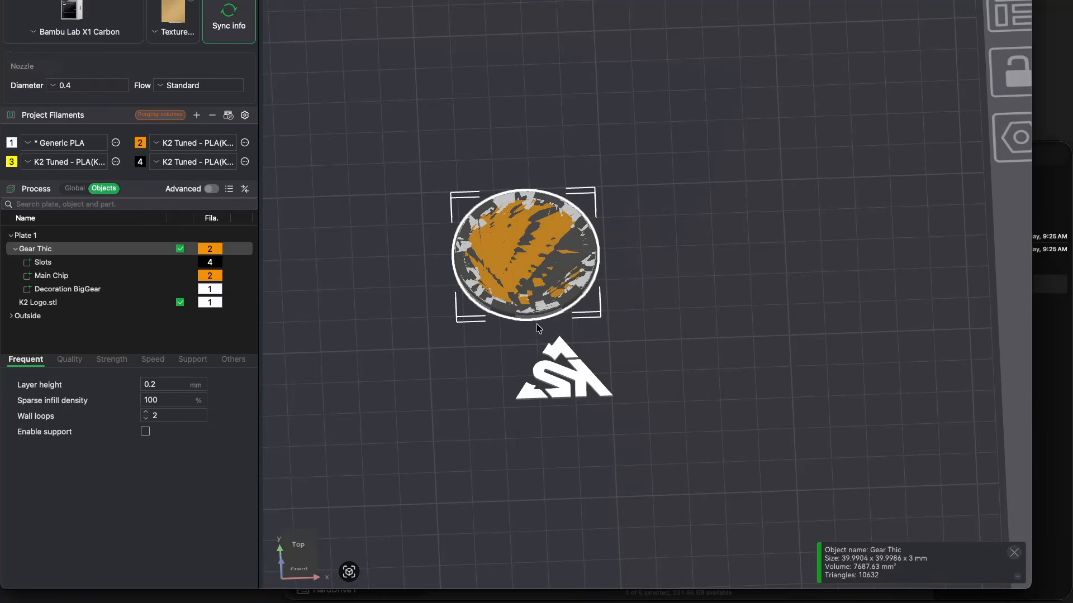
Step: Center the K2 logo on the build plate so it shares the chip's location
click(563, 372)
right_click(563, 370)
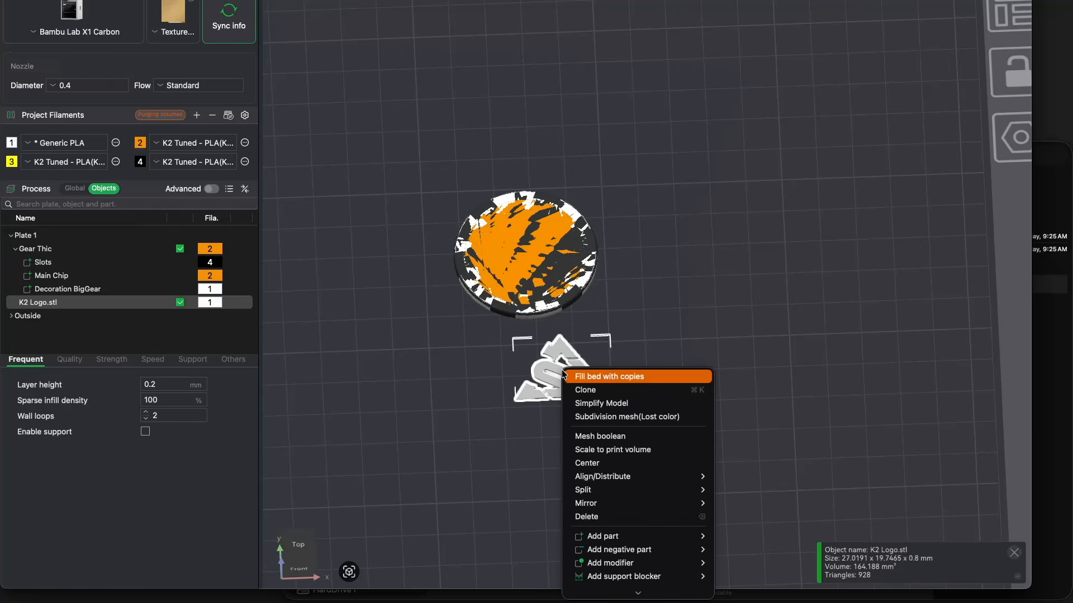
click(606, 463)
Step: Move the K2 logo along Y to about 131.40 mm to balance it visually on the chip's underside
drag(593, 456, 692, 251)
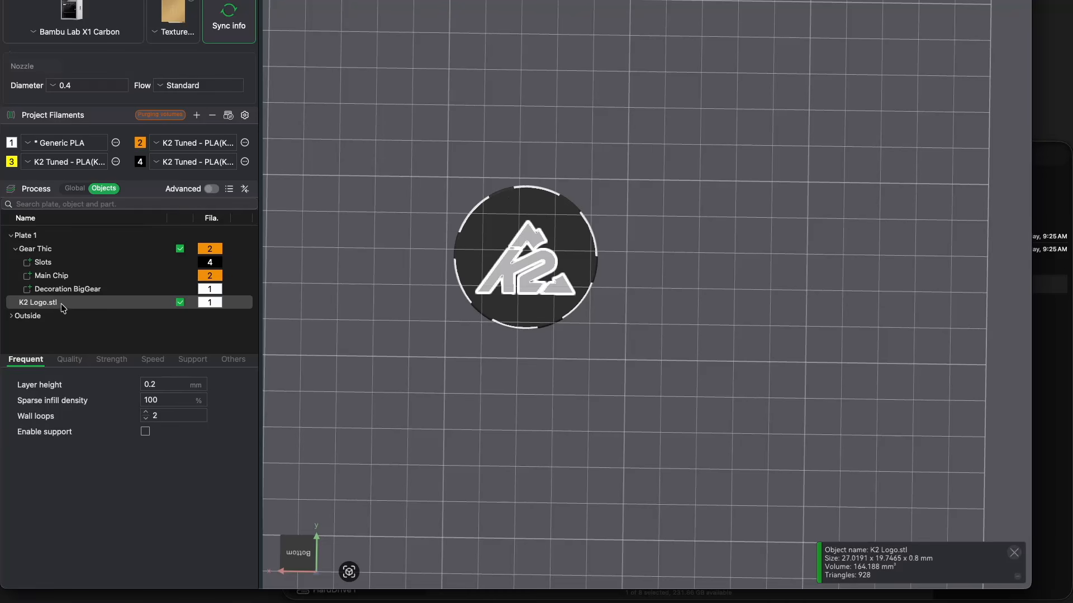
key(m)
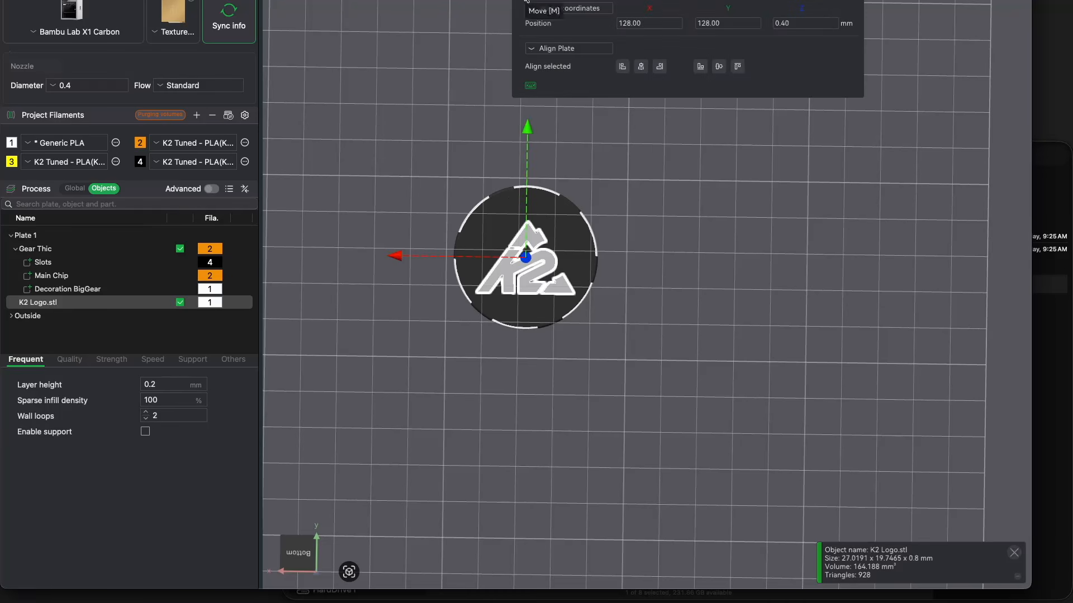
drag(529, 134, 530, 119)
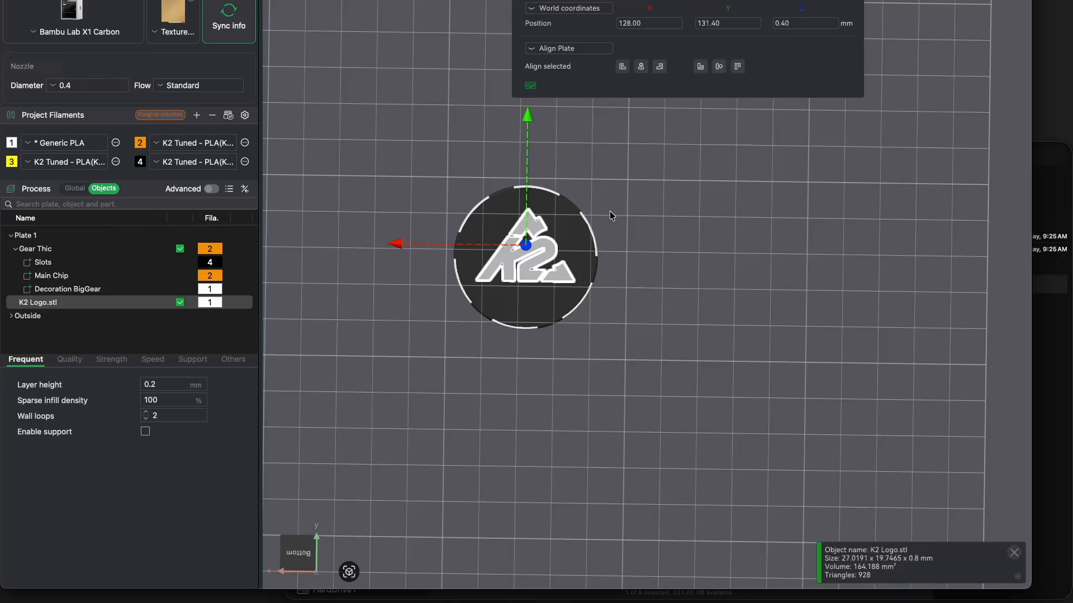
Step: Slice the plate and examine how the K2 logo sits on the chip's underside in the preview, and return to editing
click(632, 232)
middle_drag(632, 234, 613, 228)
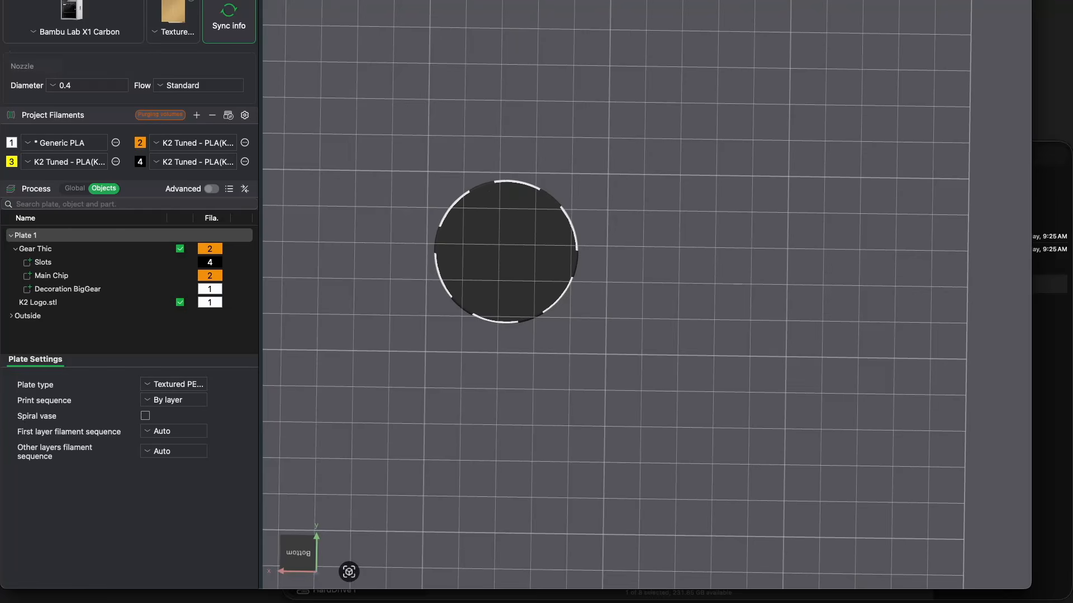
click(893, 1)
scroll(547, 295, up, 1)
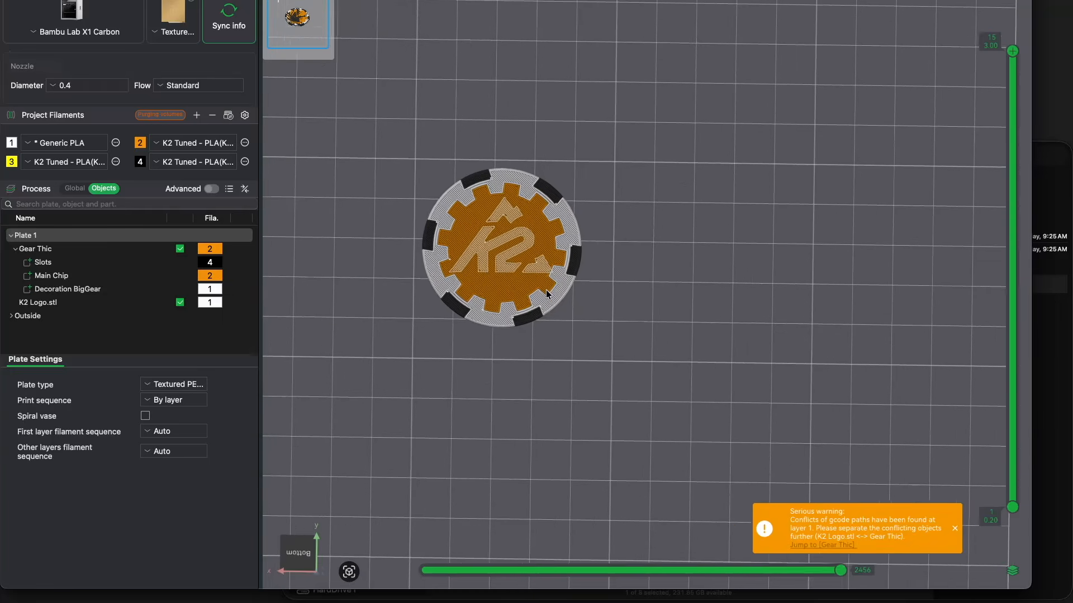
scroll(547, 294, up, 3)
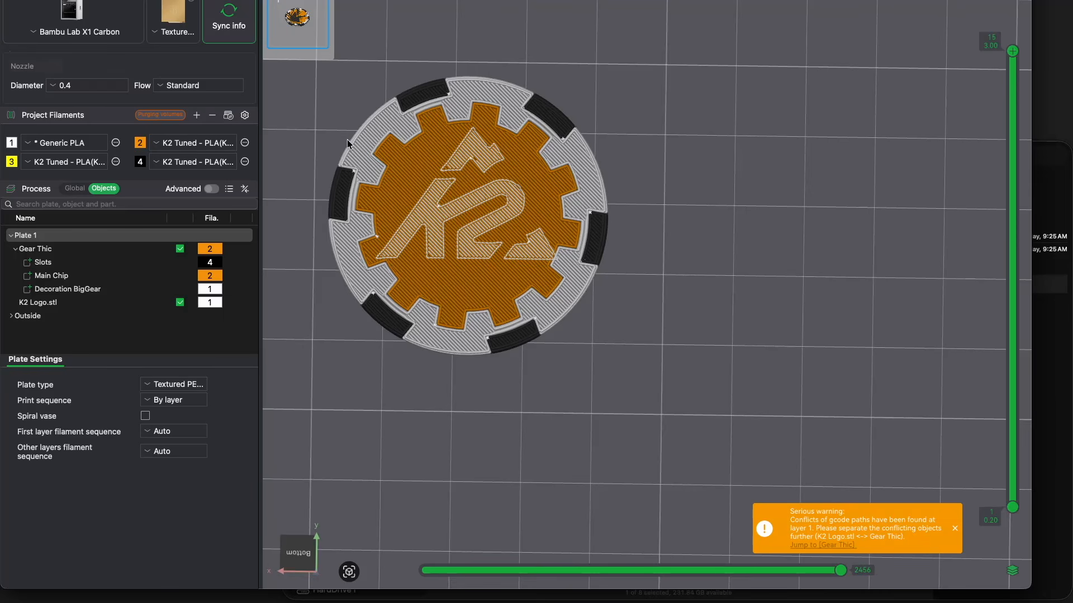
key(Tab)
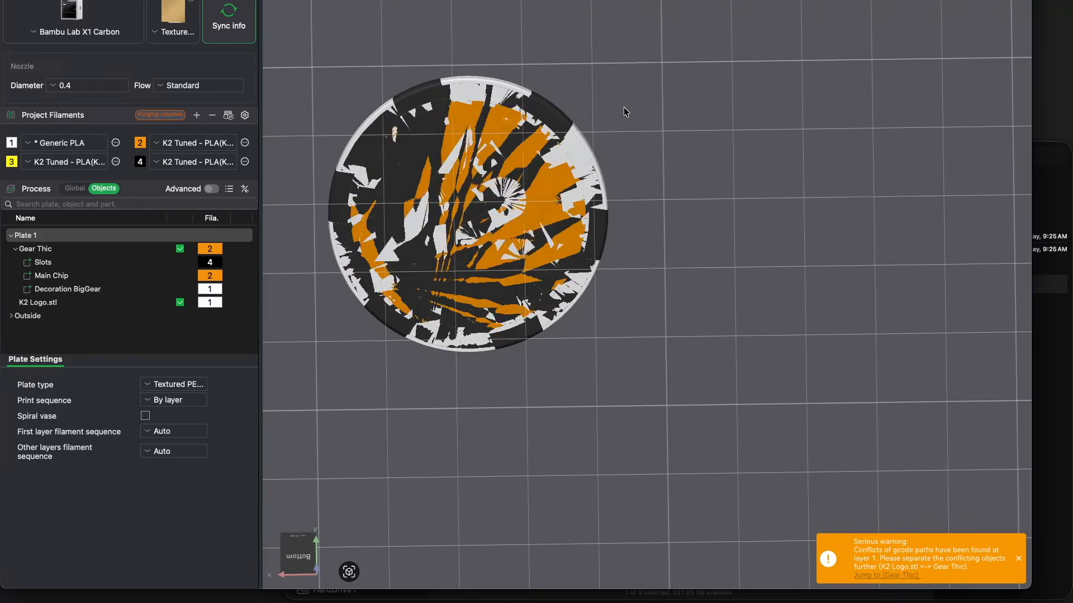
Step: Rotate the K2 logo about Z to about 13.44° and check its alignment in the sliced preview
click(94, 305)
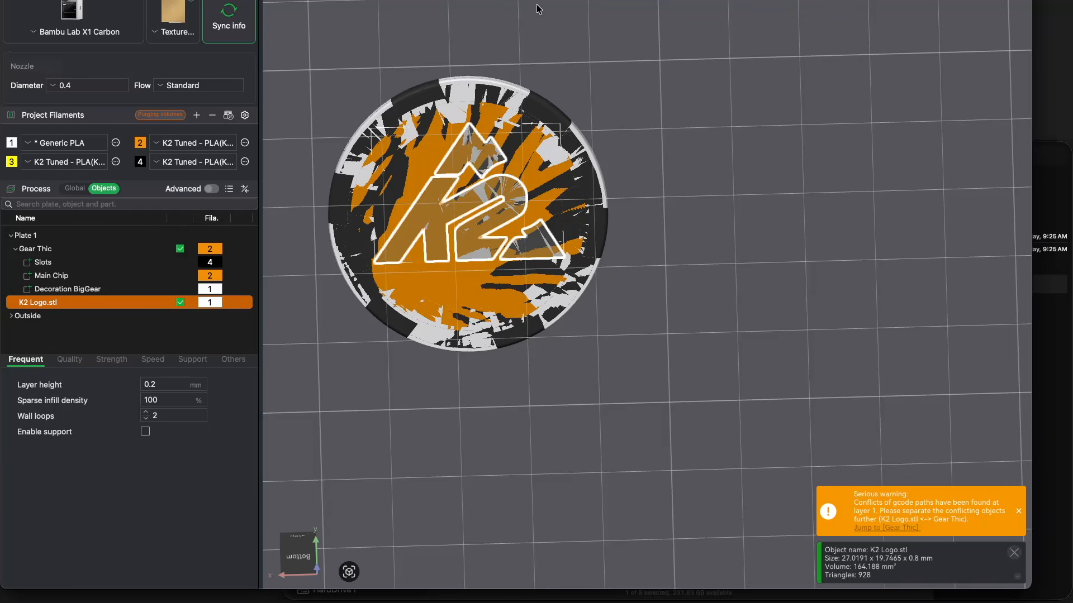
key(r)
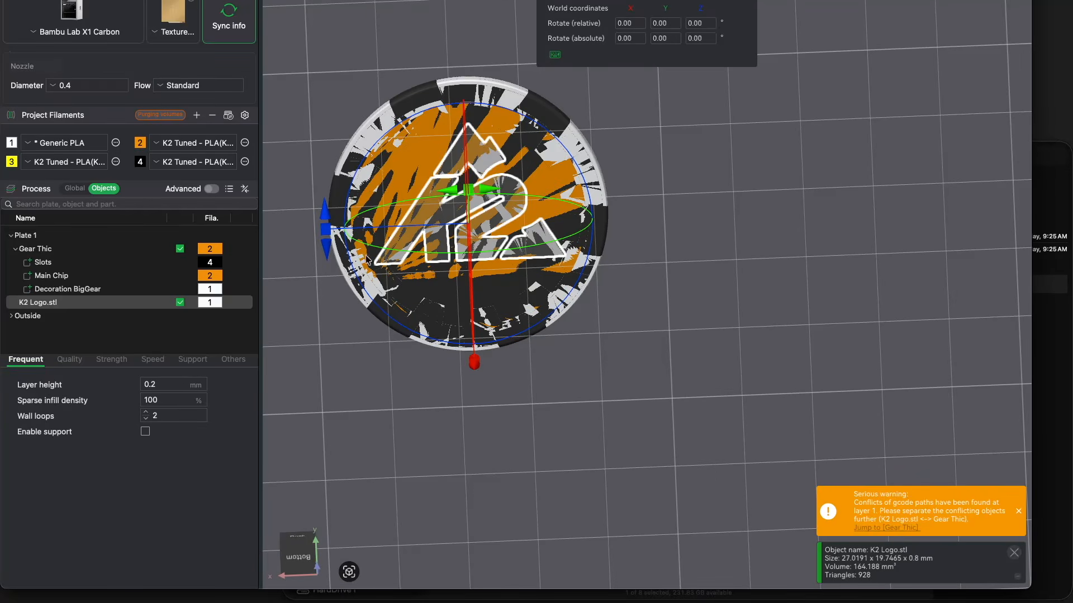
drag(323, 249, 326, 225)
drag(326, 208, 330, 200)
key(r)
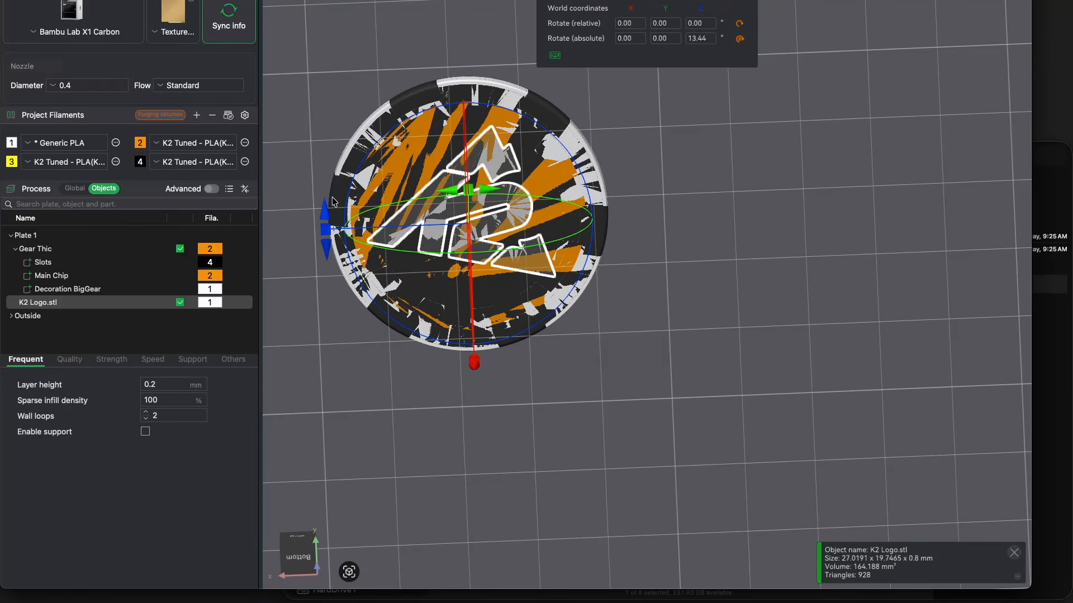
key(Tab)
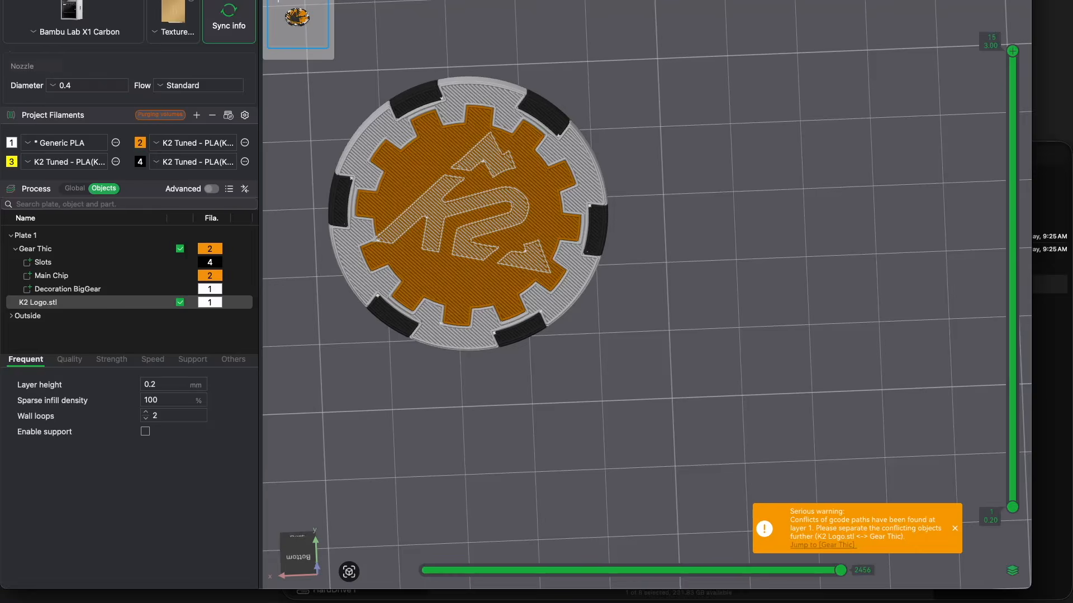
click(83, 1)
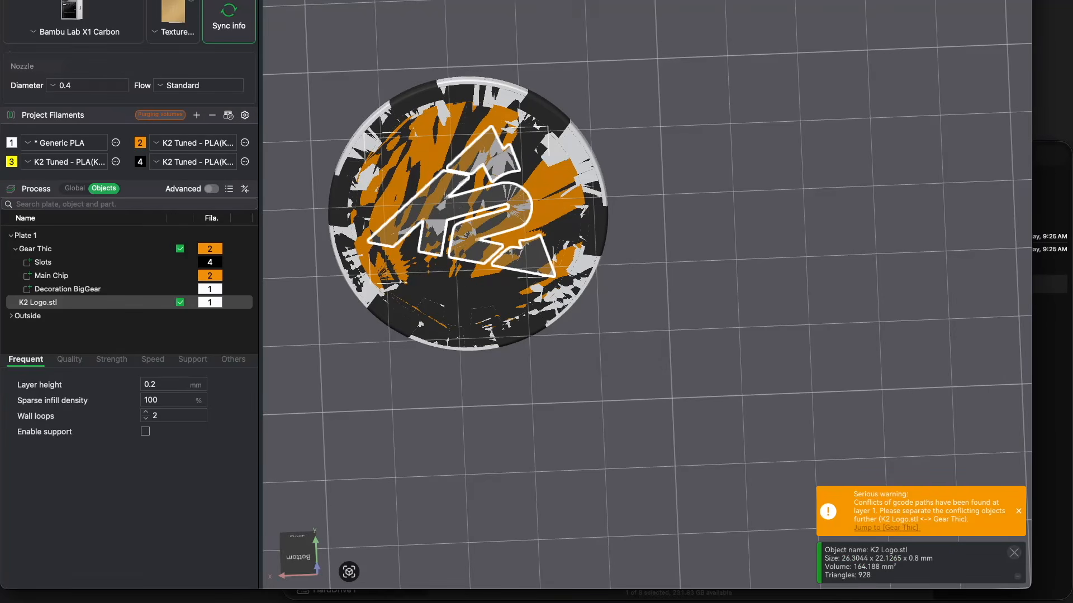
Step: Rotate the K2 logo slightly back about Z and reslice to compare its angle with the gear and slots
key(r)
drag(327, 248, 324, 237)
click(929, 1)
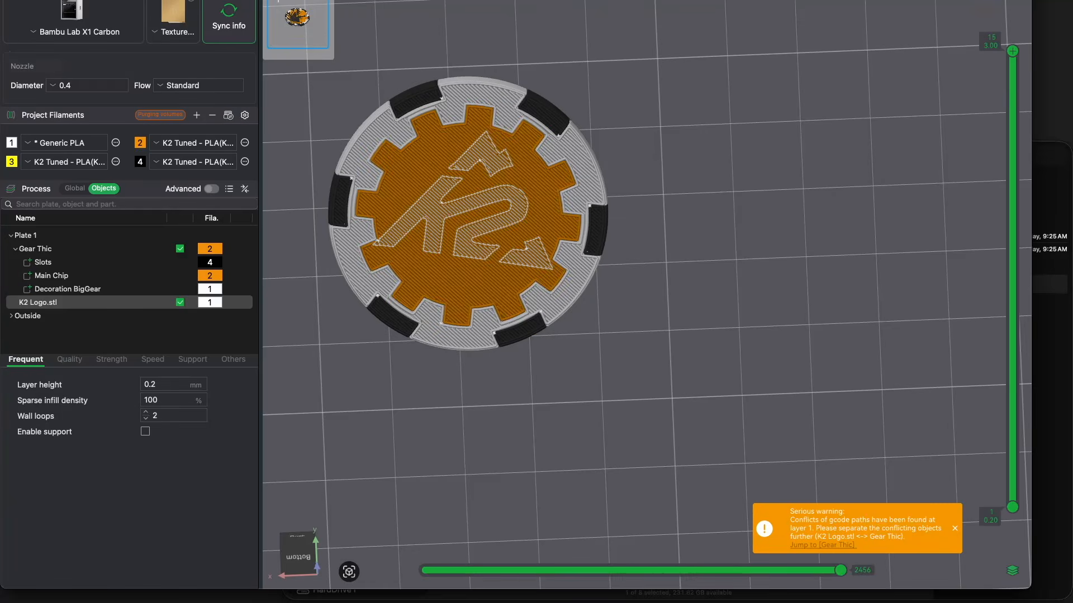
mouse_move(685, 243)
mouse_down()
mouse_move(691, 261)
mouse_move(684, 230)
mouse_up()
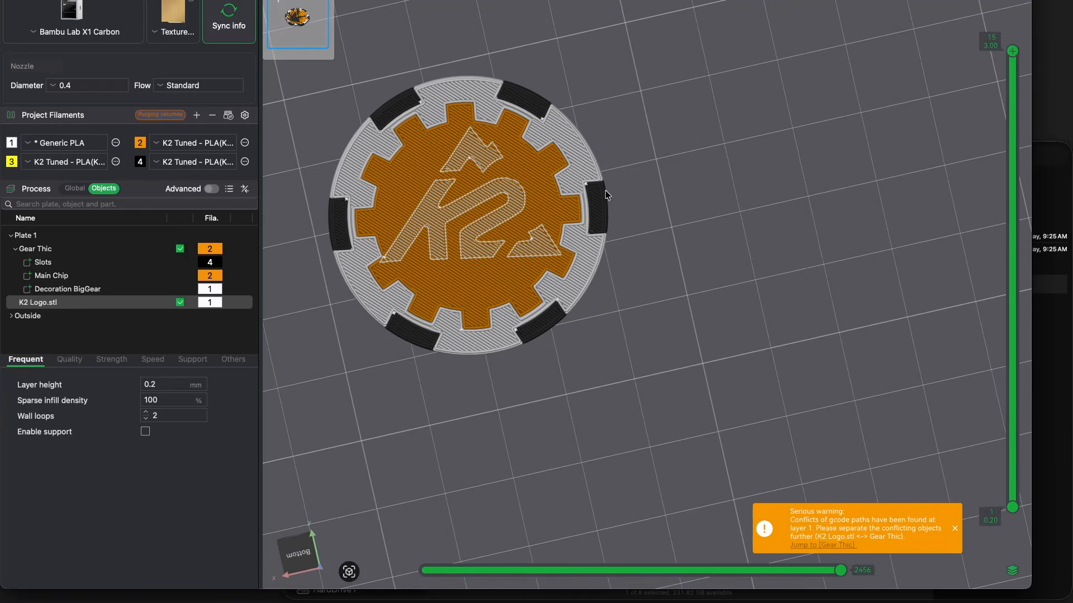
click(89, 0)
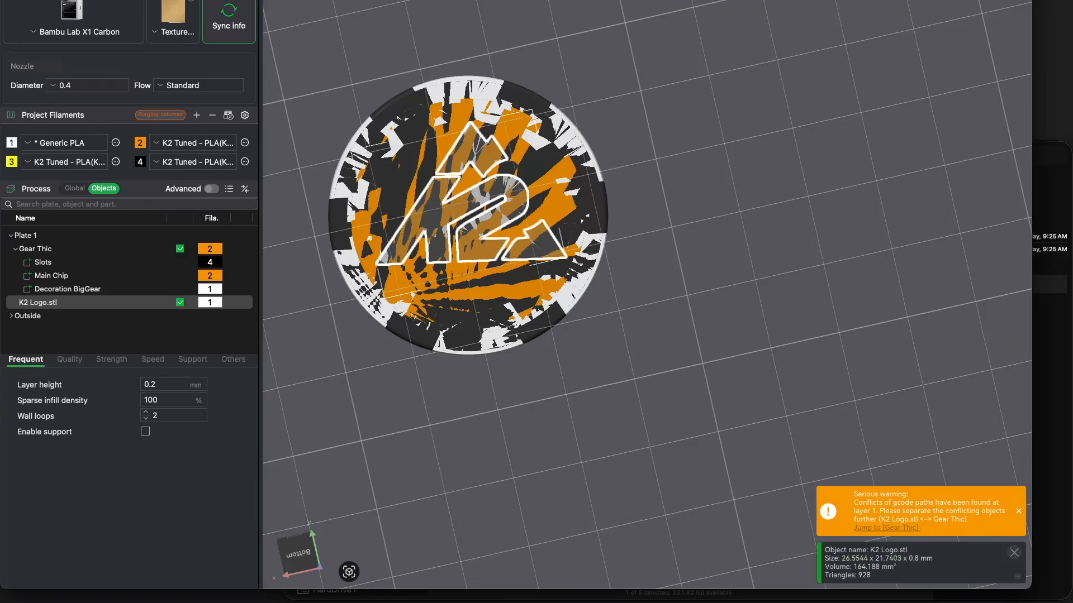
Step: Scale the K2 logo down uniformly to about 83.5 %
click(582, 2)
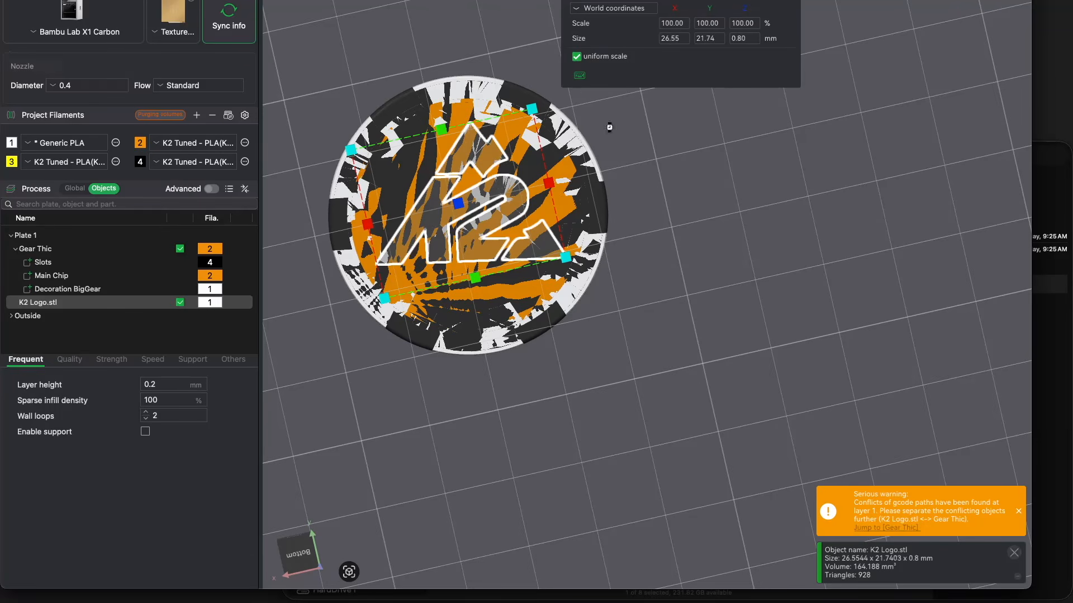
click(744, 40)
drag(531, 109, 515, 123)
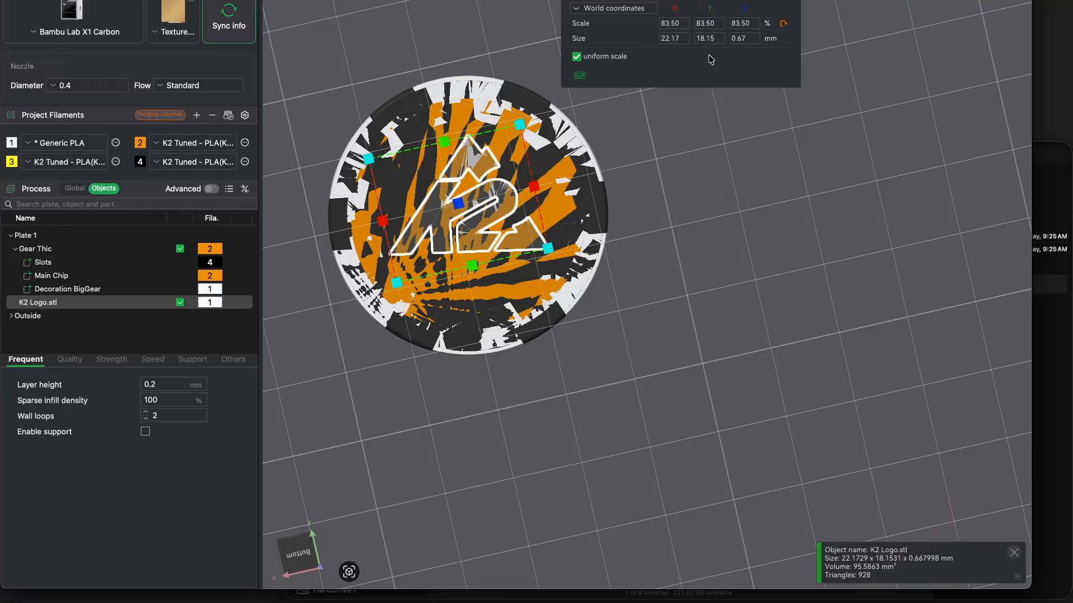
Step: Try to set the K2 logo's Z size to 0.8 mm with uniform scaling off, and check the sliced preview
click(749, 40)
key(BackSpace)
key(BackSpace)
key(BackSpace)
key(BackSpace)
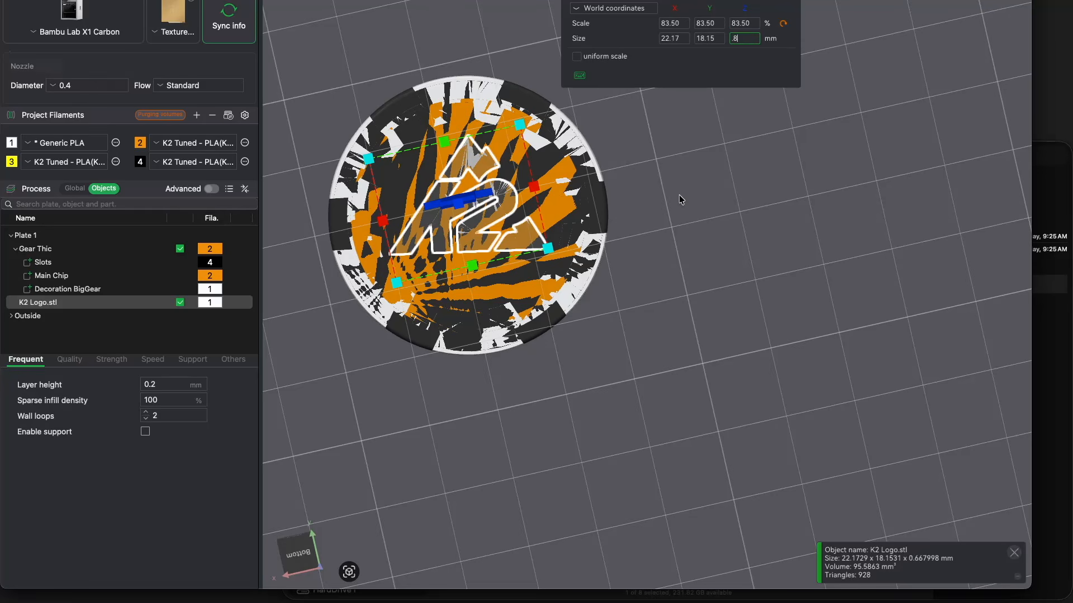
click(680, 199)
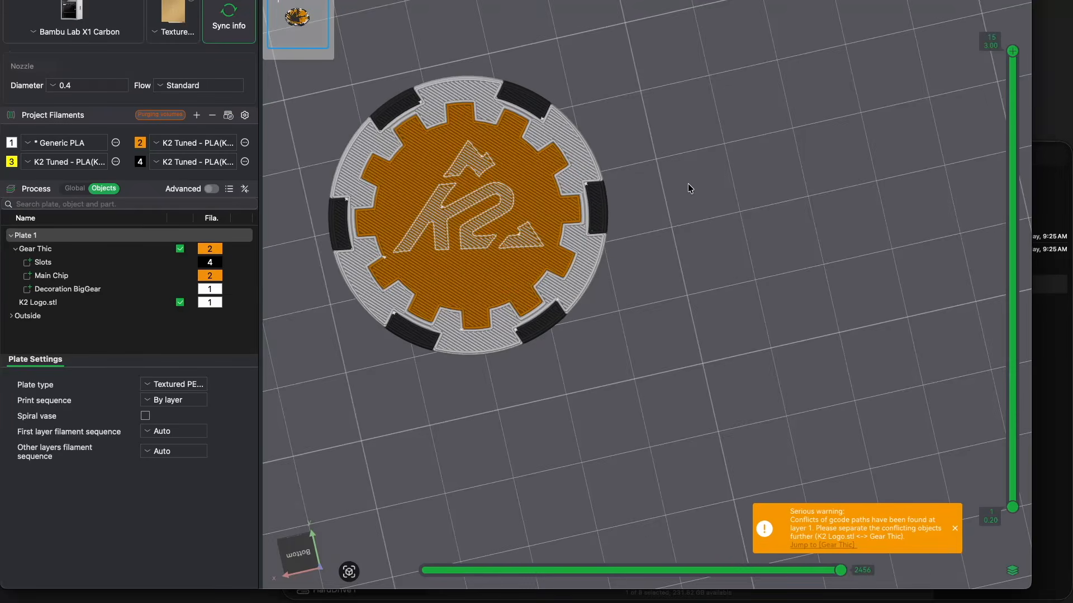
drag(686, 202, 678, 193)
click(84, 0)
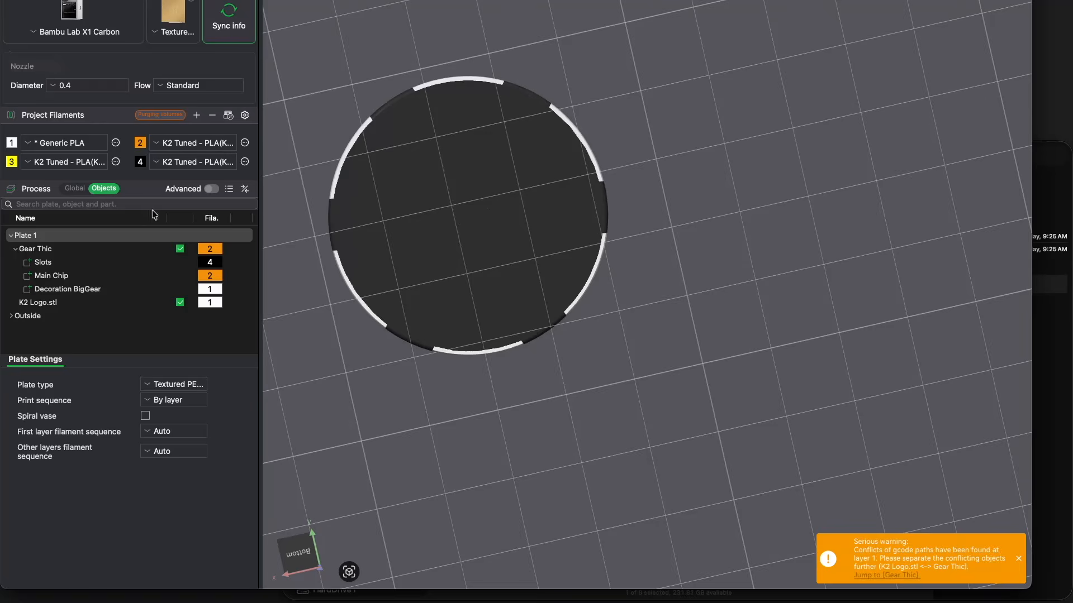
Step: Merge the K2 logo and the Gear Thic chip into one assembly
click(53, 302)
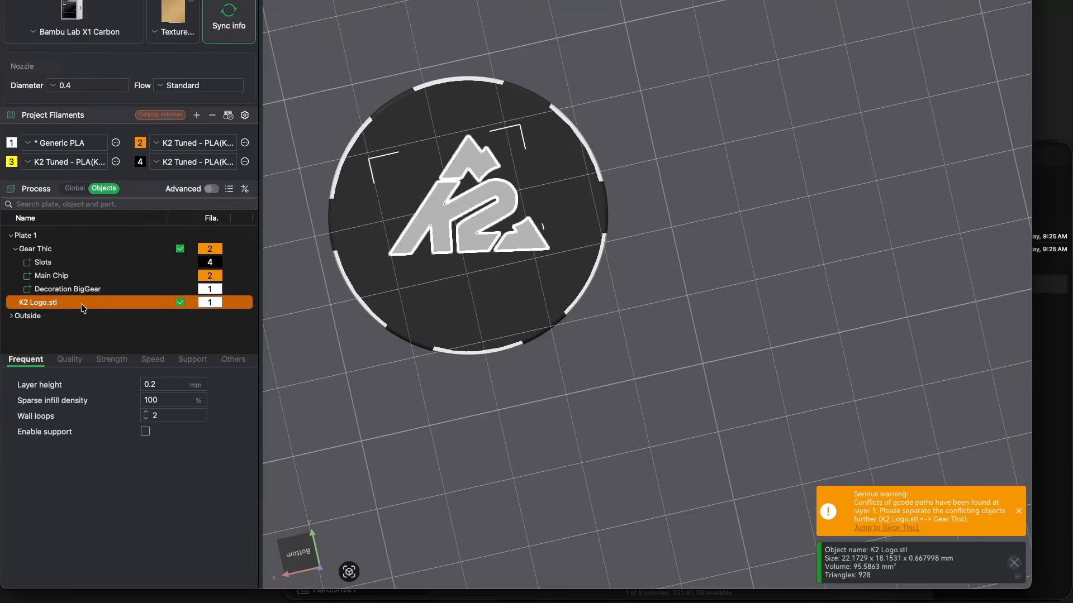
super+click(55, 249)
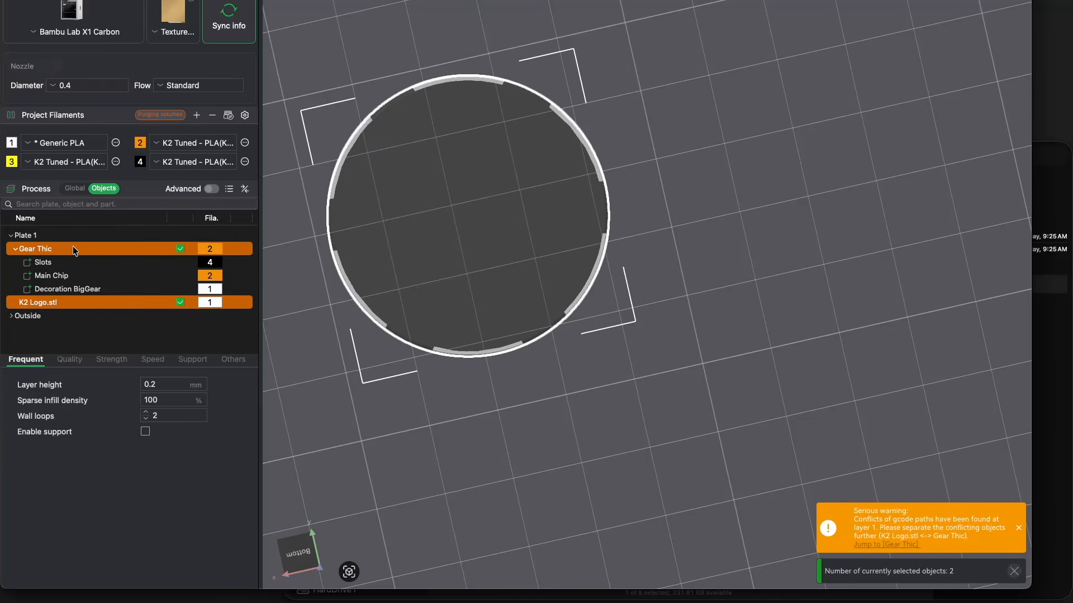
right_click(73, 247)
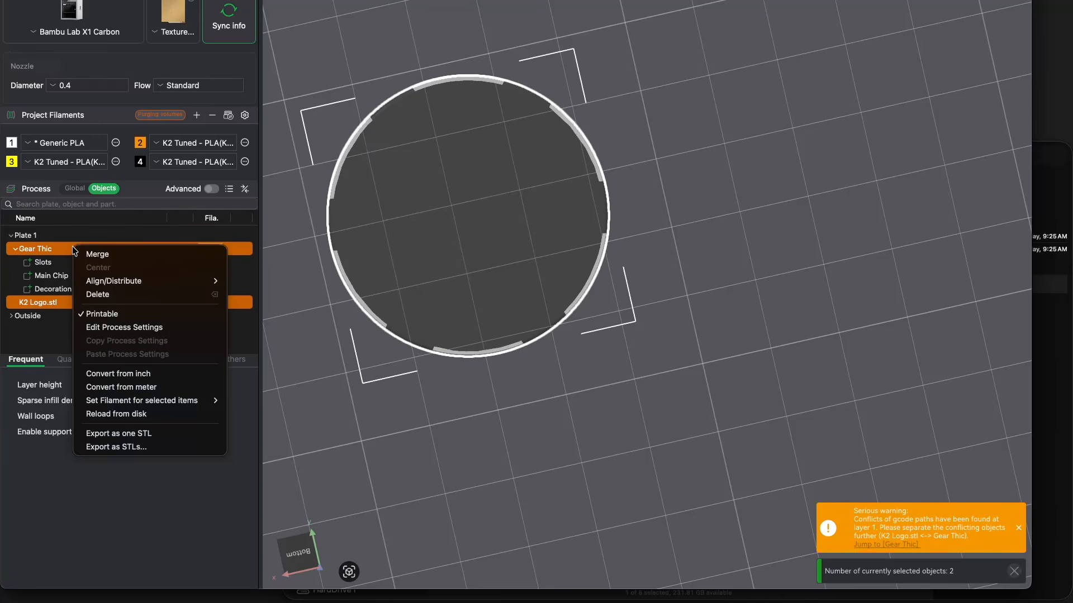
click(111, 254)
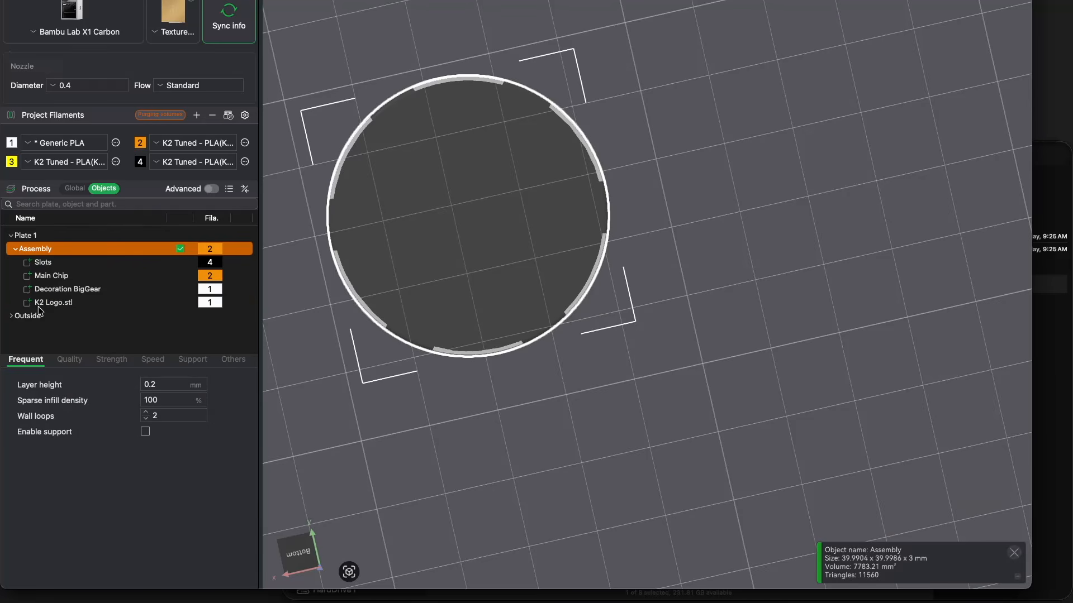
Step: Move K2 Logo.stl above the Slots part in the assembly's order and slice the plate
drag(53, 306, 51, 270)
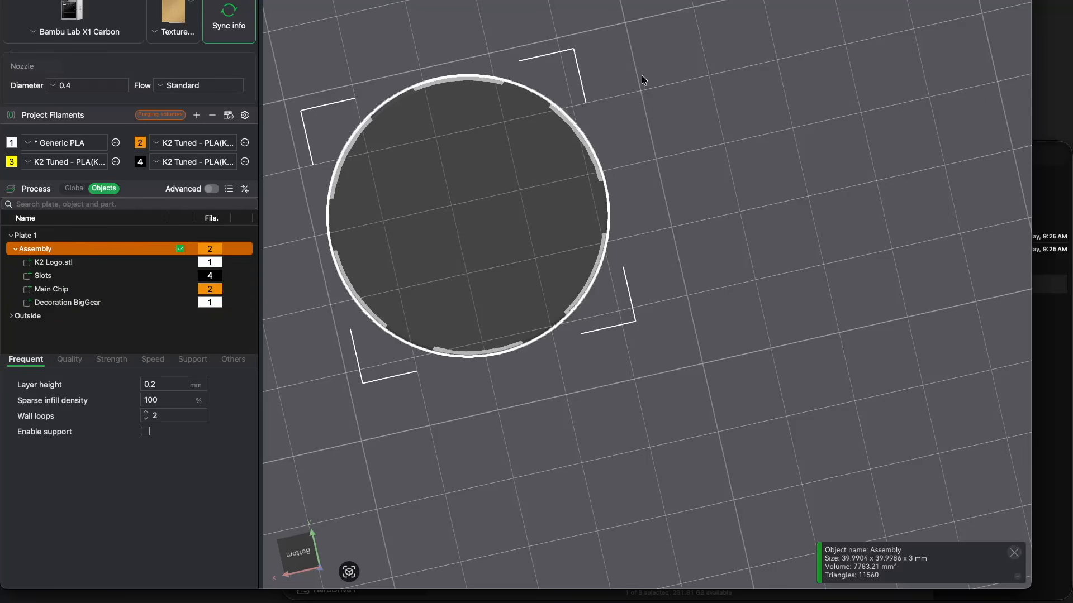
click(894, 1)
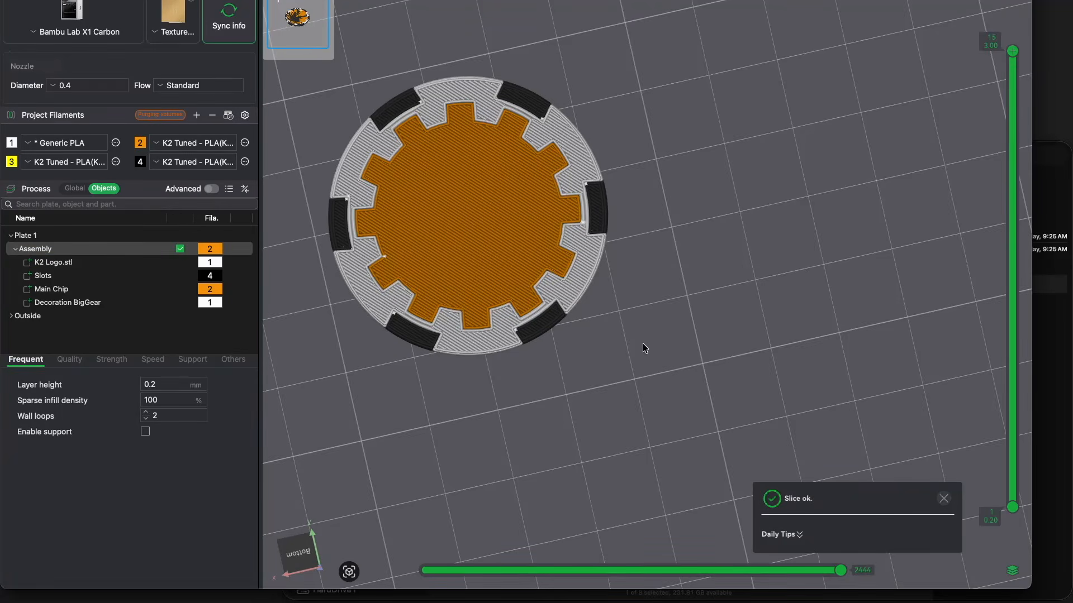
drag(629, 163, 637, 188)
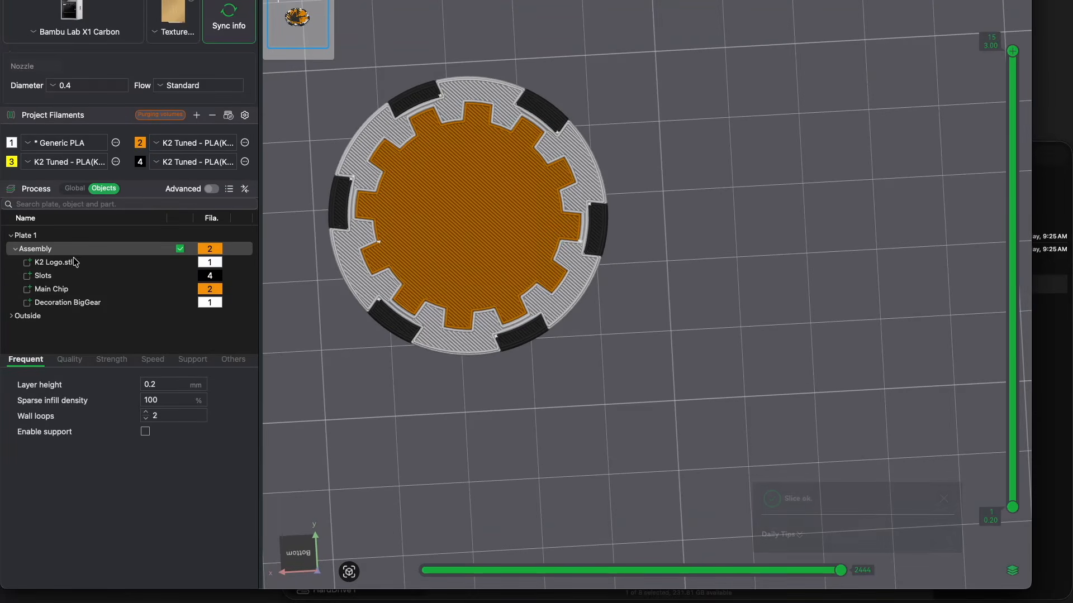
Step: Move K2 Logo.stl below Decoration BigGear so it is the assembly's last part, and slice the plate again
click(66, 265)
drag(76, 267, 63, 305)
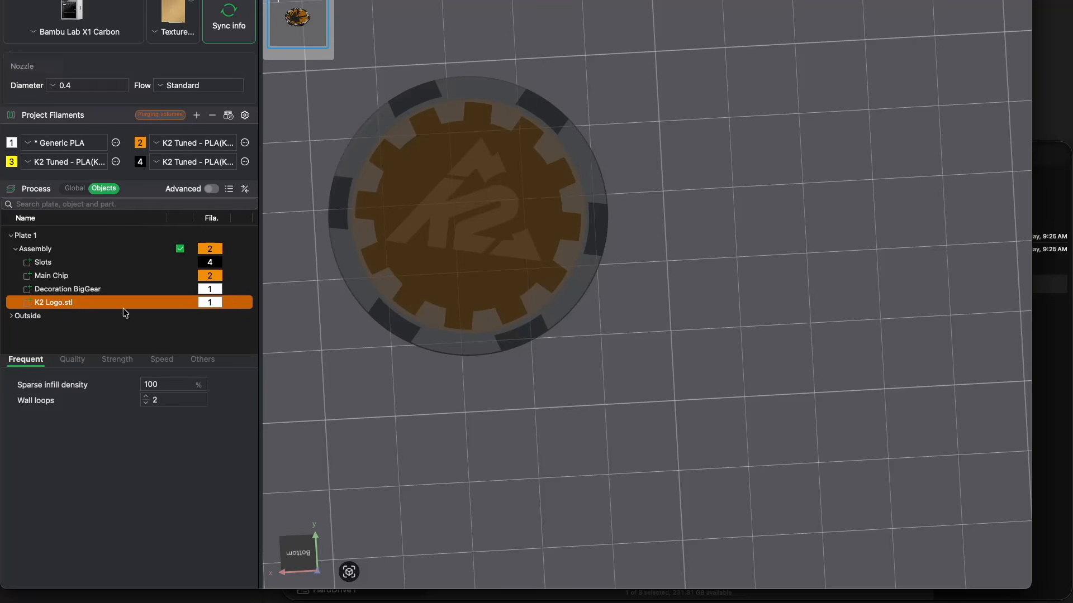
click(898, 1)
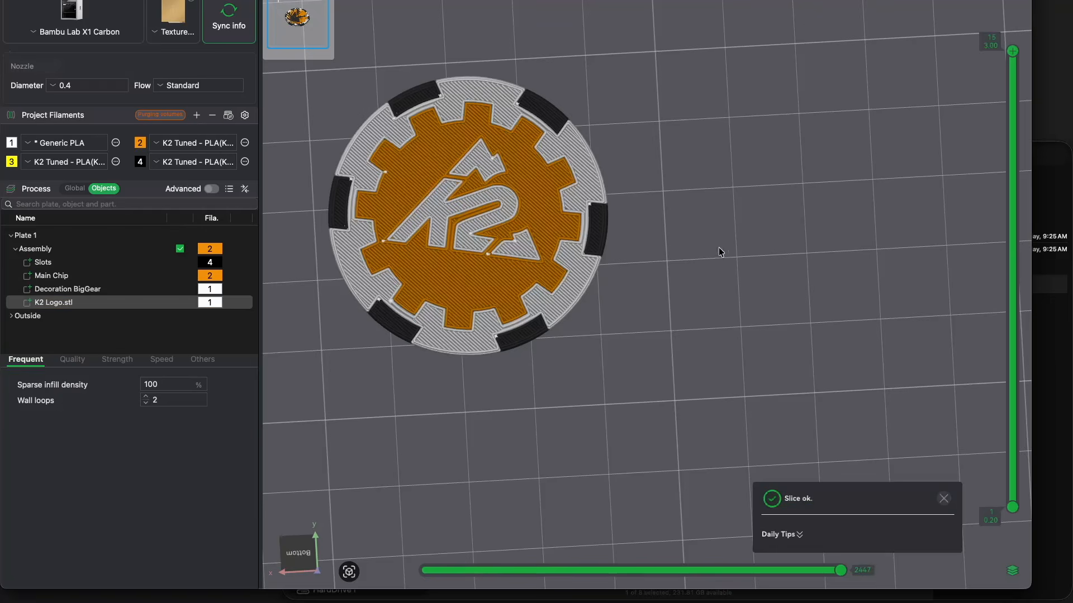
drag(691, 265, 686, 265)
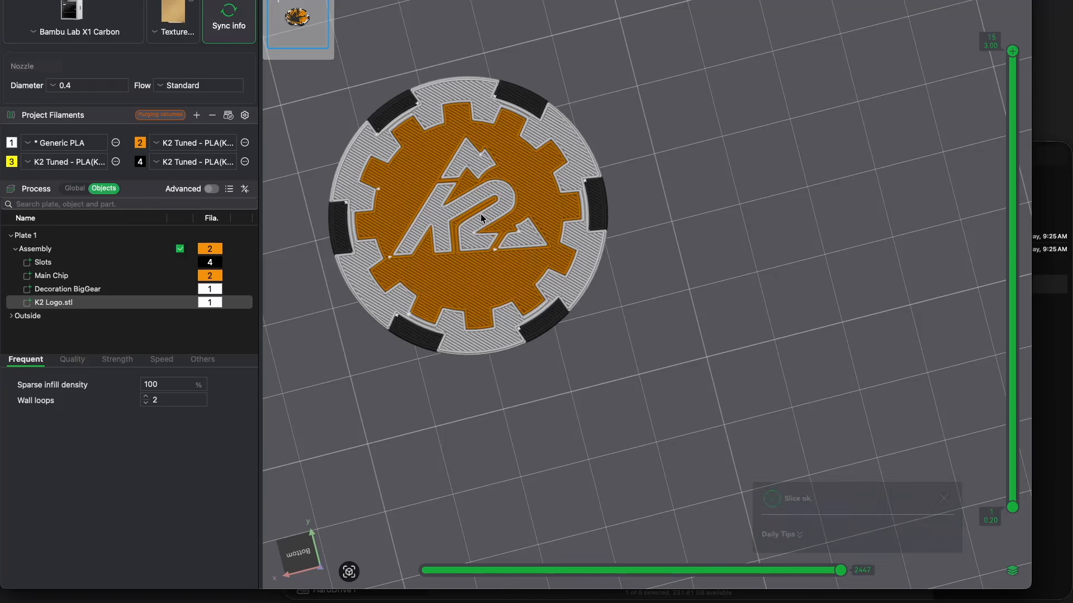
Step: Examine the sliced chip's top and underside, and return to the editing view with the whole plate in sight
key(4)
key(1)
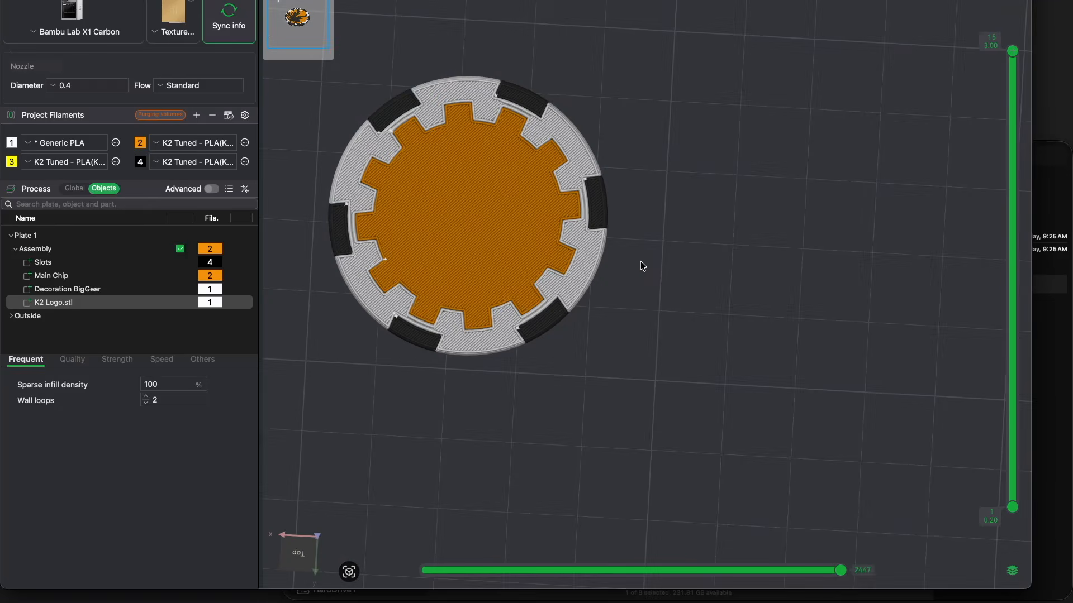
drag(640, 260, 631, 116)
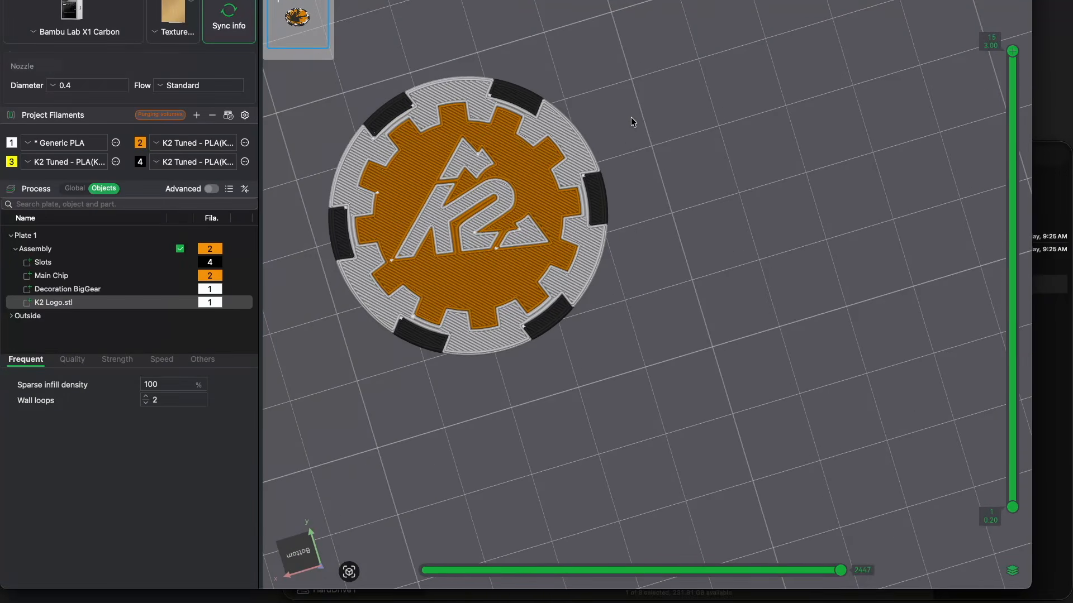
click(84, 0)
drag(607, 160, 503, 220)
scroll(503, 221, down, 10)
click(527, 289)
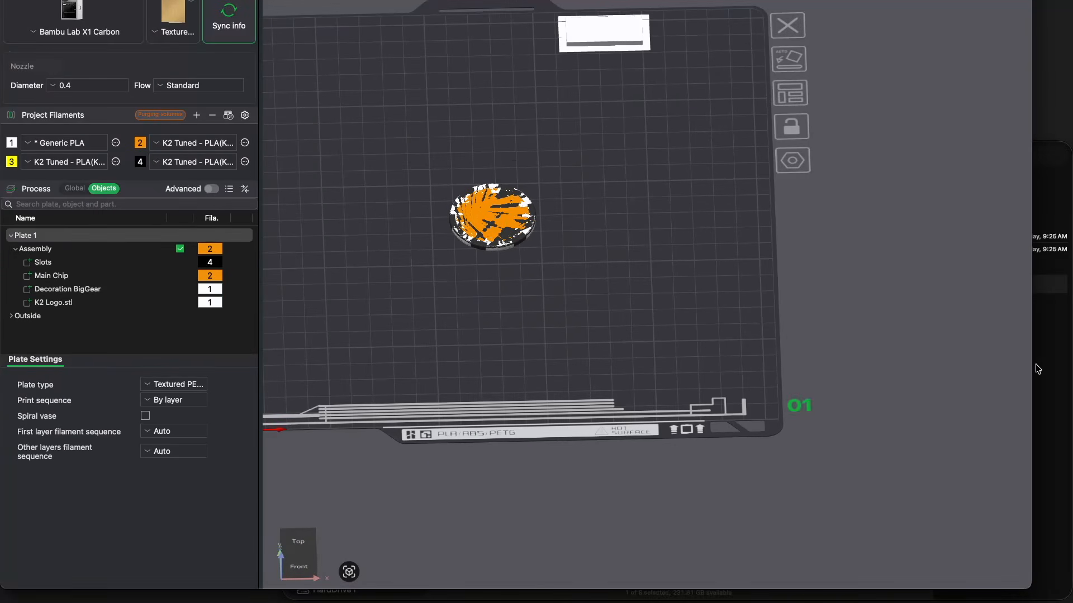
Step: Switch to the MakerChip folder in Finder and inspect the K2Designlab.com_QRCode.stl model from several angles
click(1061, 354)
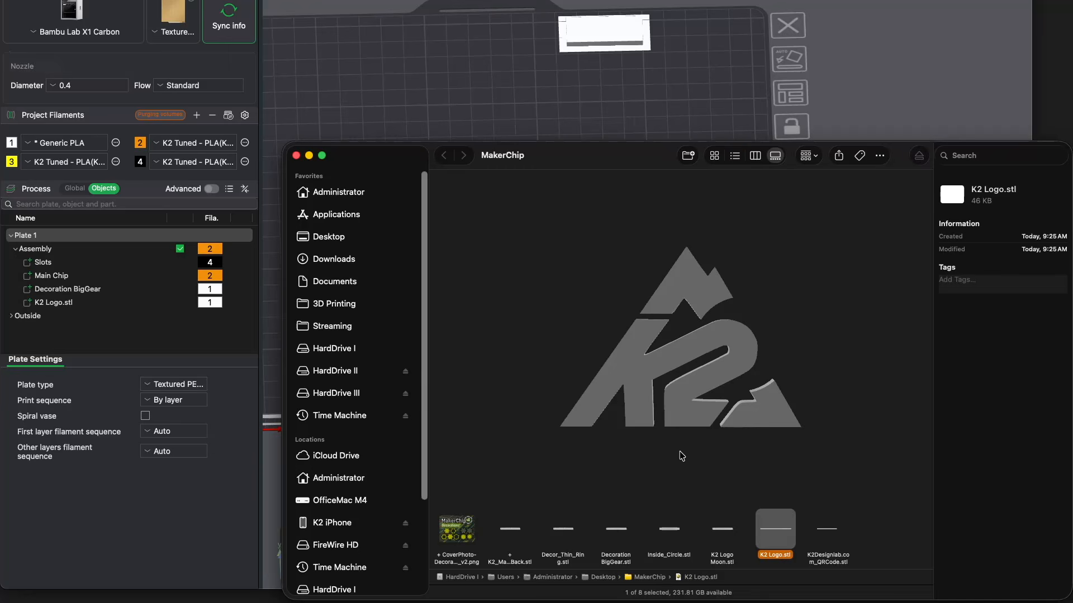
click(835, 561)
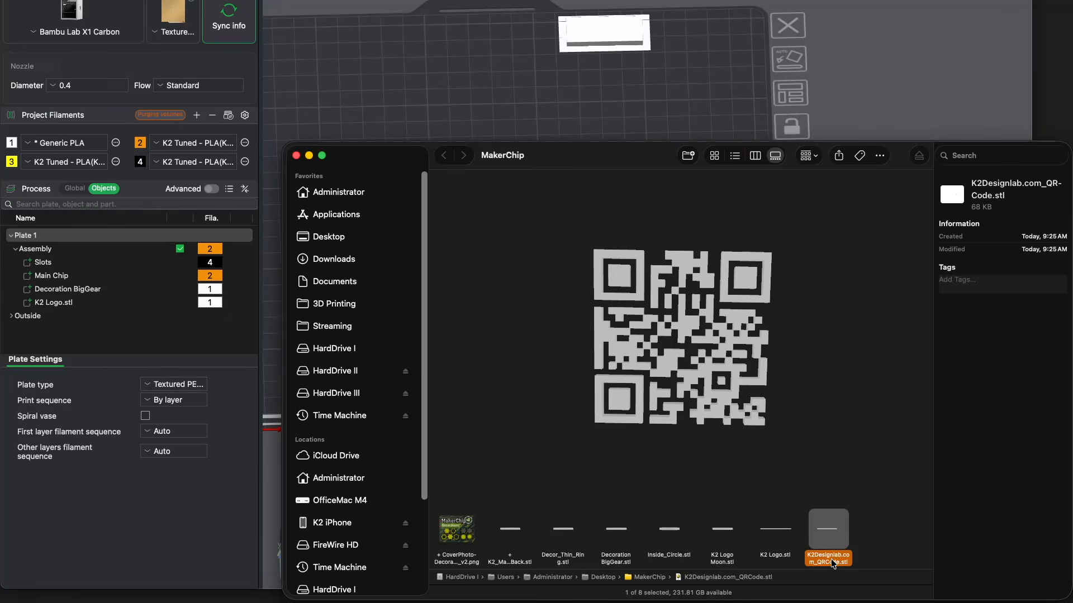
drag(749, 286, 759, 456)
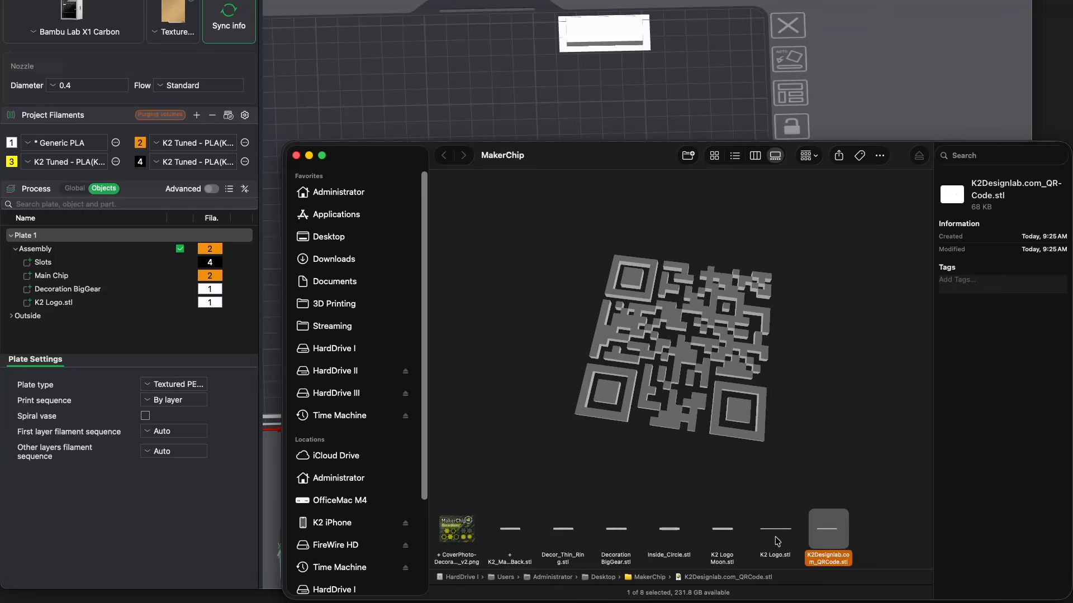
Step: Import K2 Logo Moon.stl from the MakerChip folder onto the plate and place it beside the chip
click(727, 559)
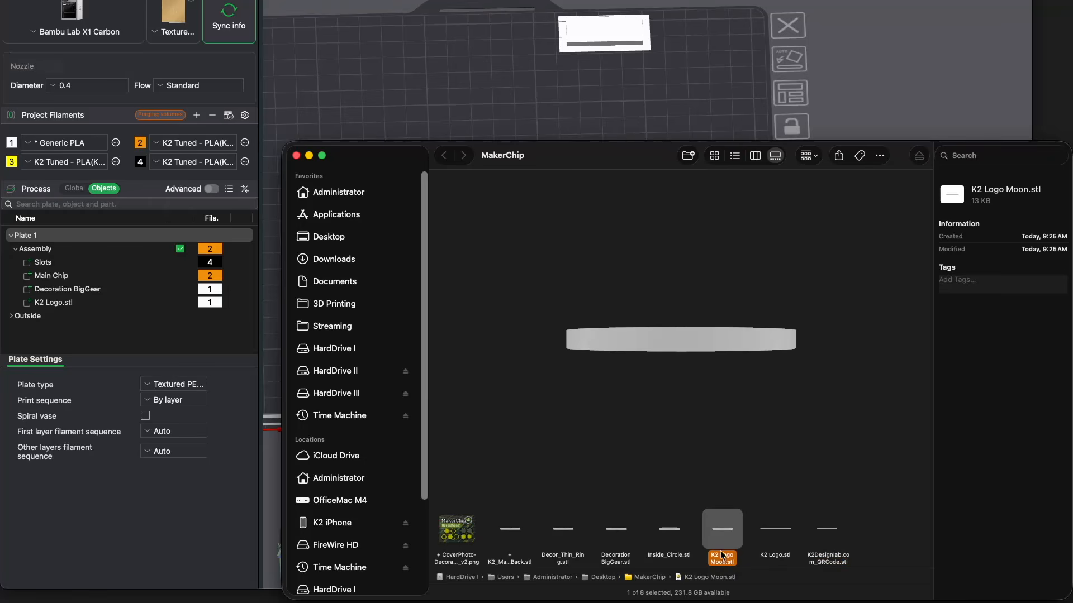
drag(723, 532, 491, 84)
drag(591, 248, 589, 285)
drag(493, 173, 428, 266)
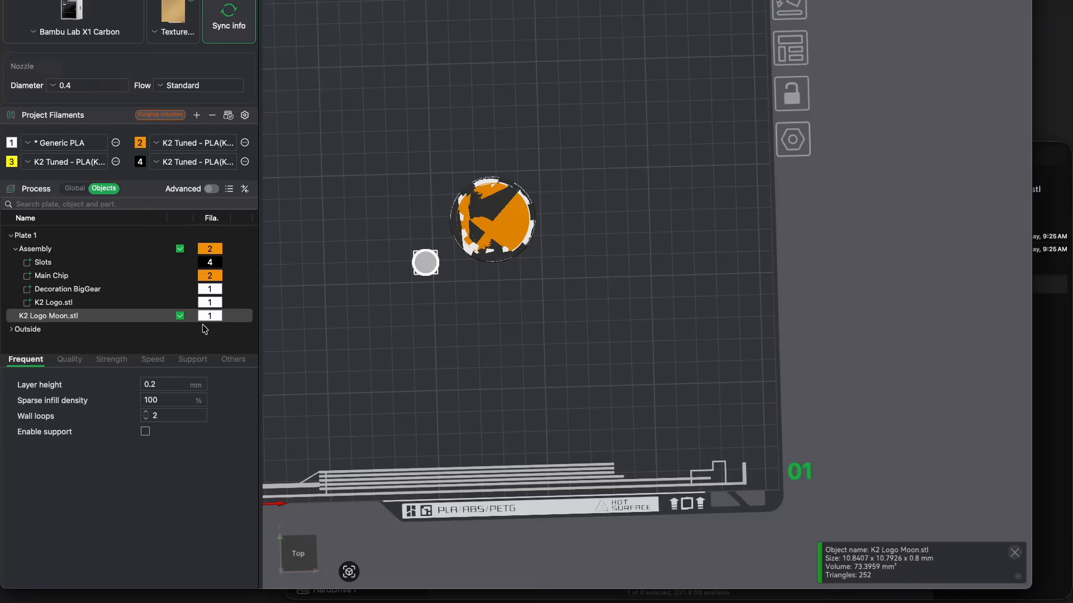
Step: Assign the yellow filament 3 to K2 Logo Moon.stl
key(3)
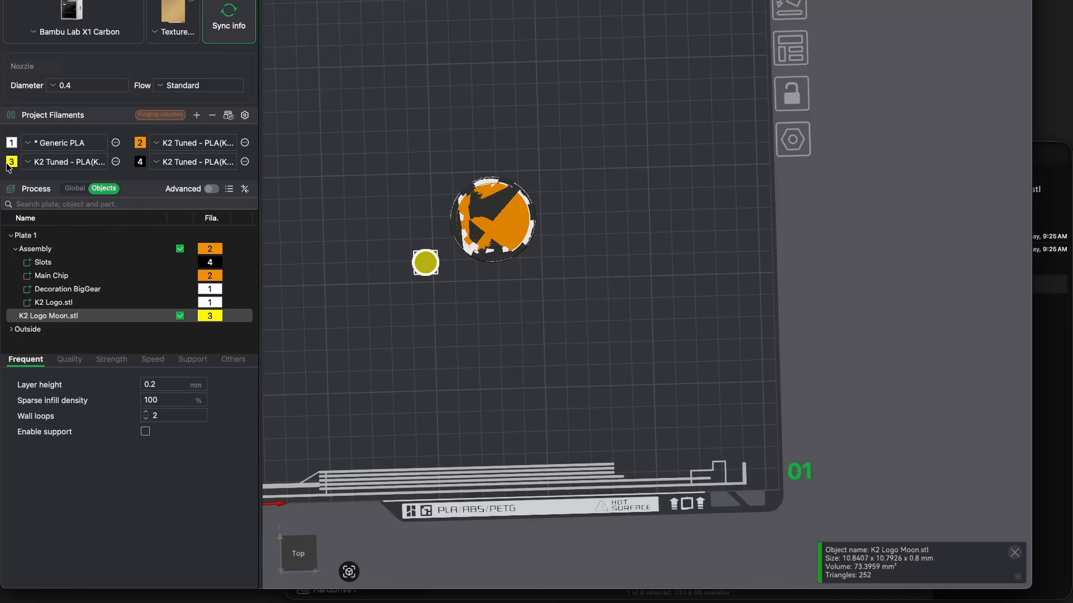
double_click(94, 317)
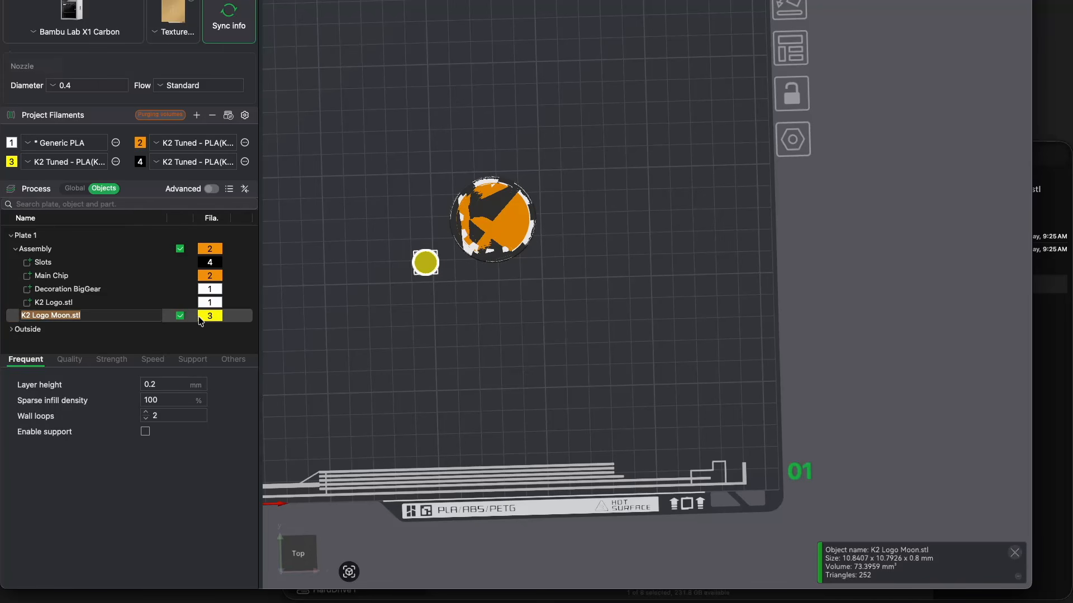
click(215, 316)
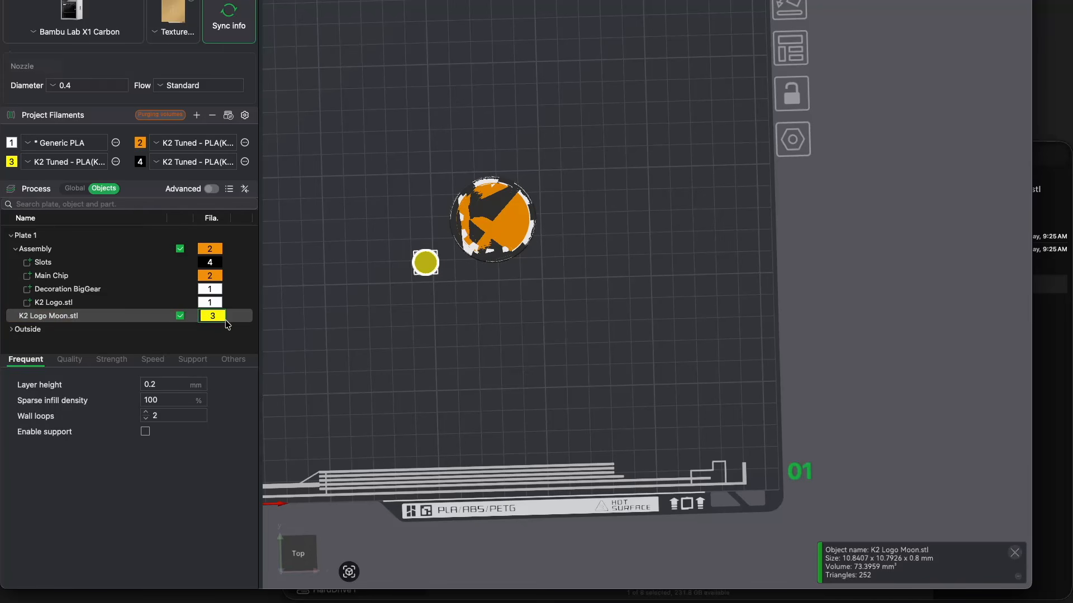
click(214, 318)
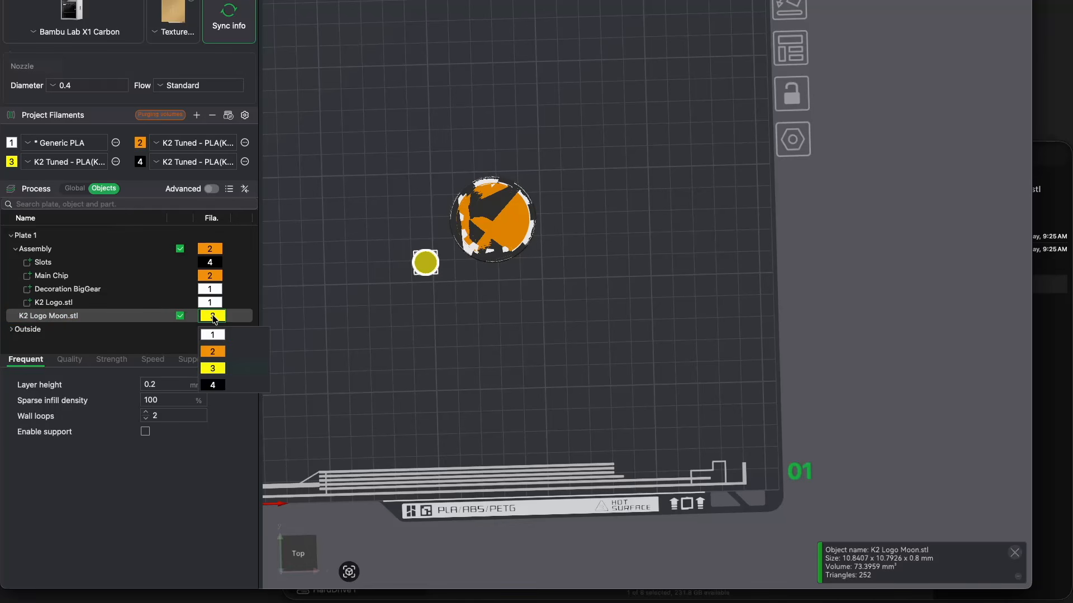
click(221, 370)
click(220, 319)
click(217, 372)
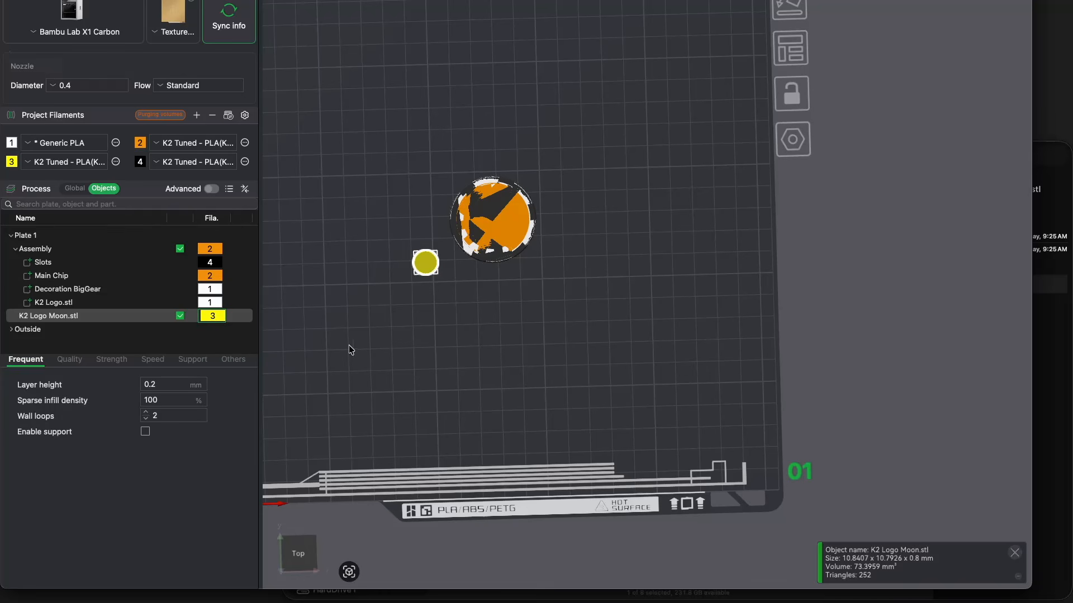
Step: Place the yellow K2 Logo Moon.stl over the K2 logo on the chip, working from the underside
click(453, 349)
drag(453, 349, 314, 179)
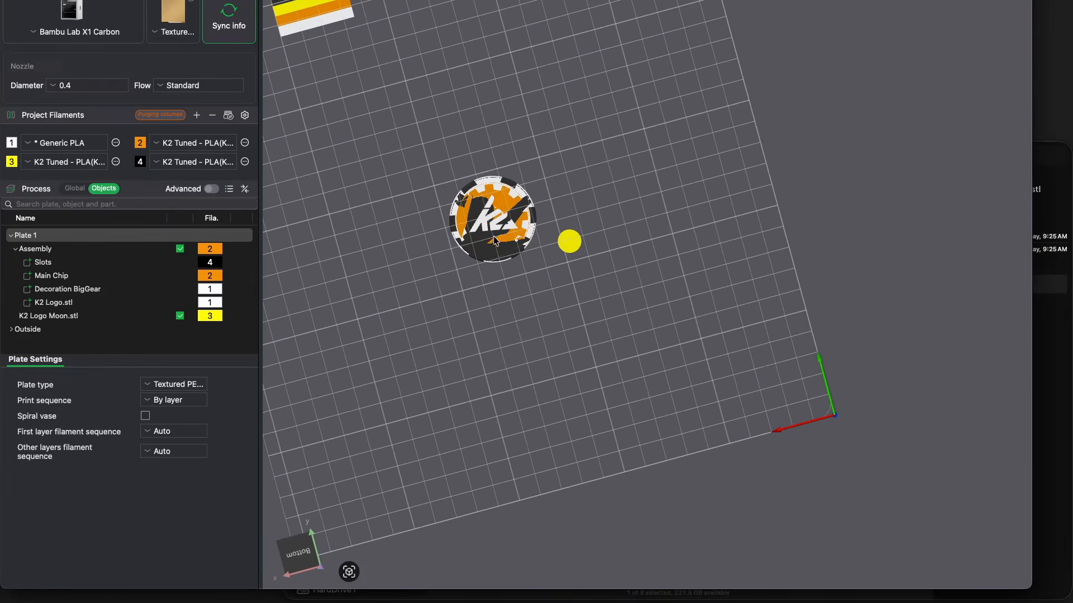
scroll(494, 240, up, 5)
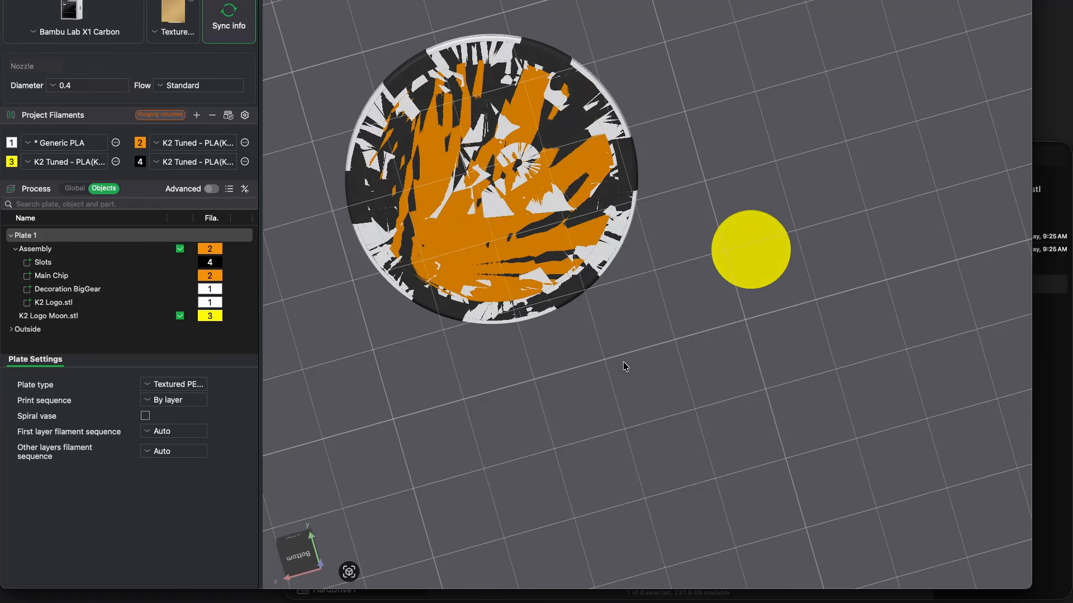
drag(768, 263, 552, 175)
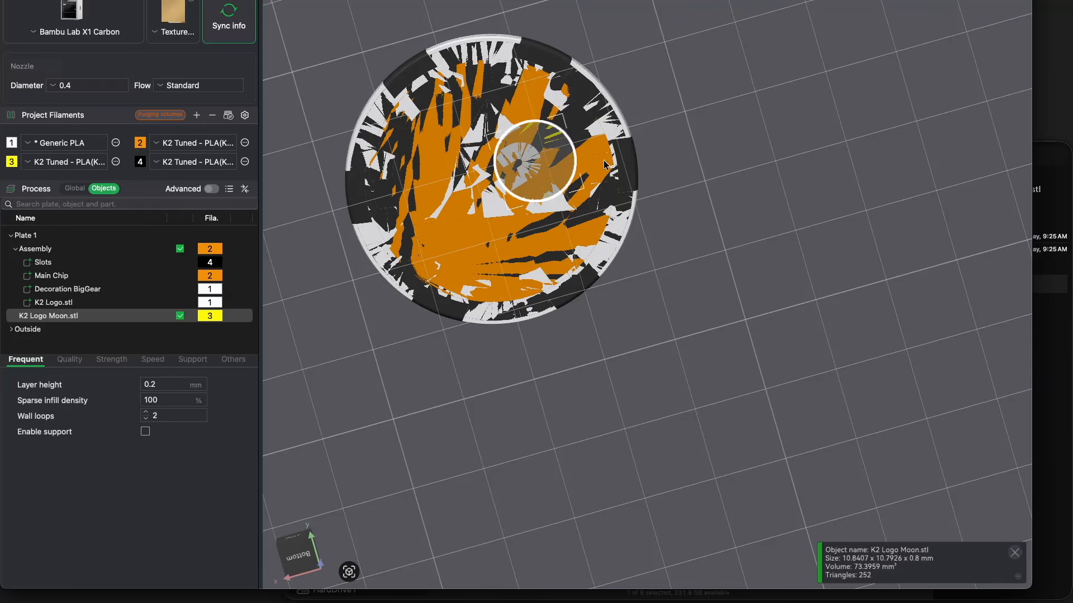
Step: Scale K2 Logo Moon.stl down uniformly to about 85%, with its Z size set to 0.8 mm
click(525, 0)
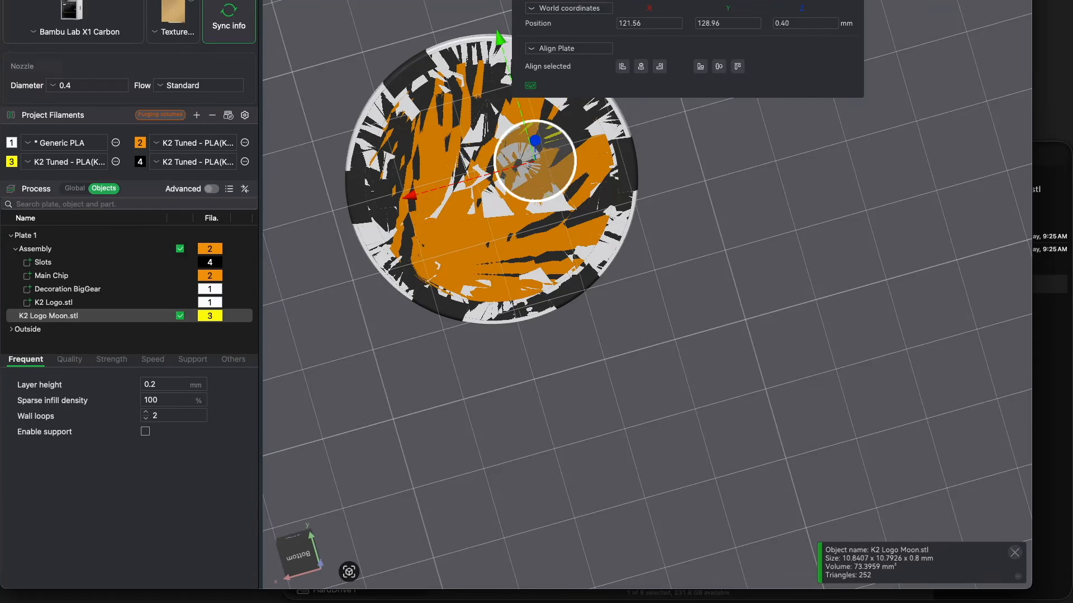
click(575, 0)
drag(564, 113, 561, 124)
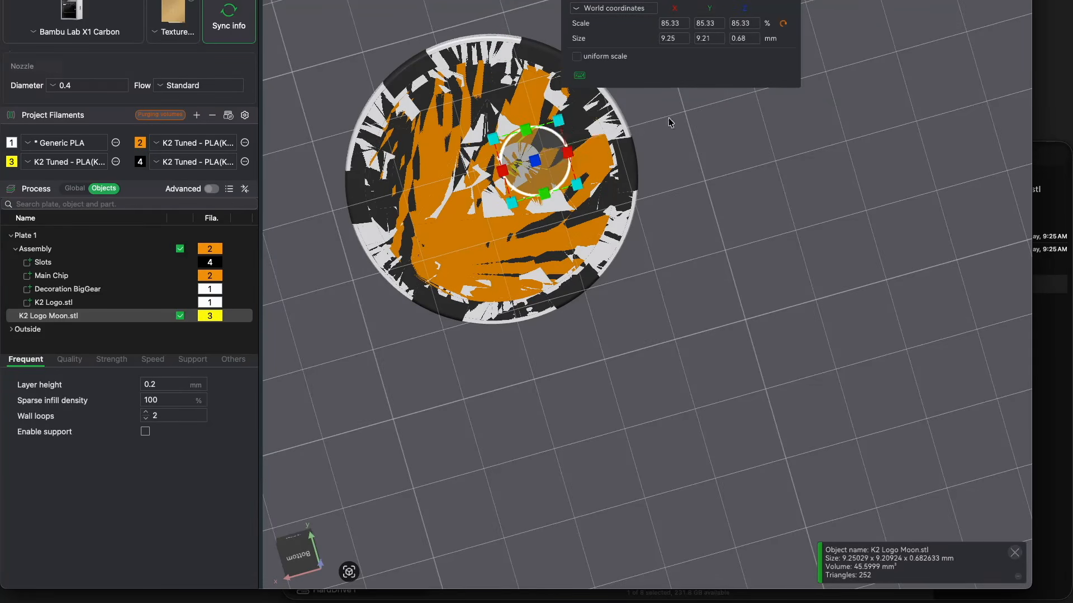
key(BackSpace)
key(BackSpace)
text(8)
key(Return)
key(m)
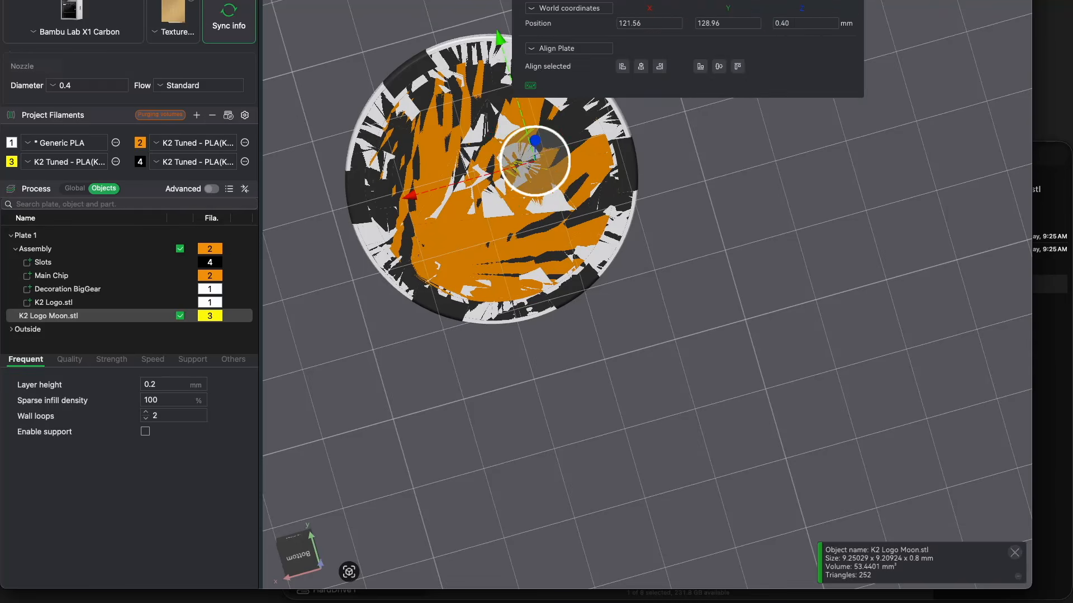
click(410, 196)
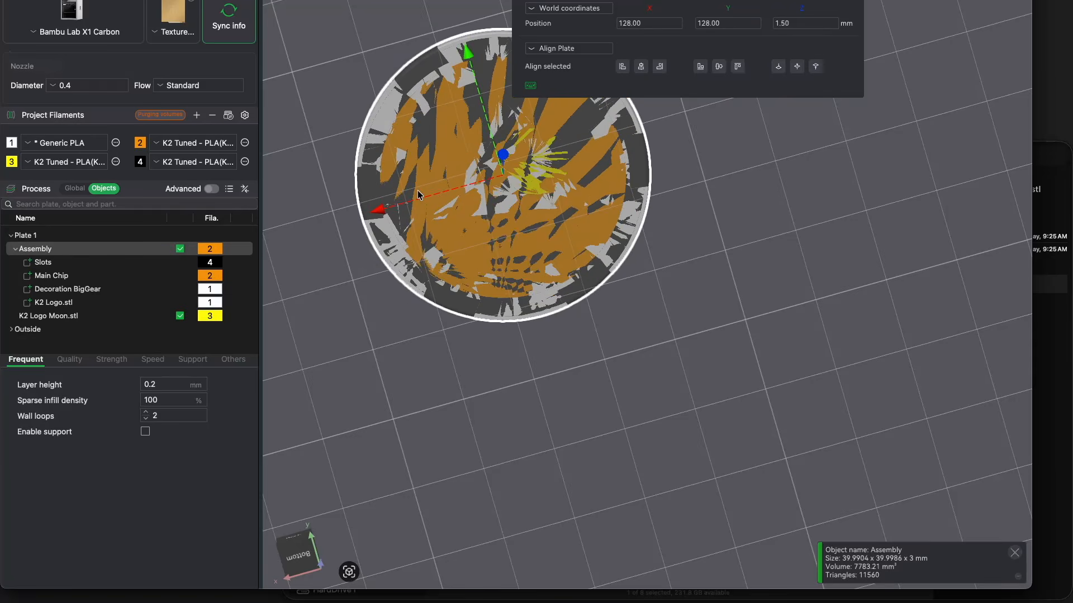
click(789, 298)
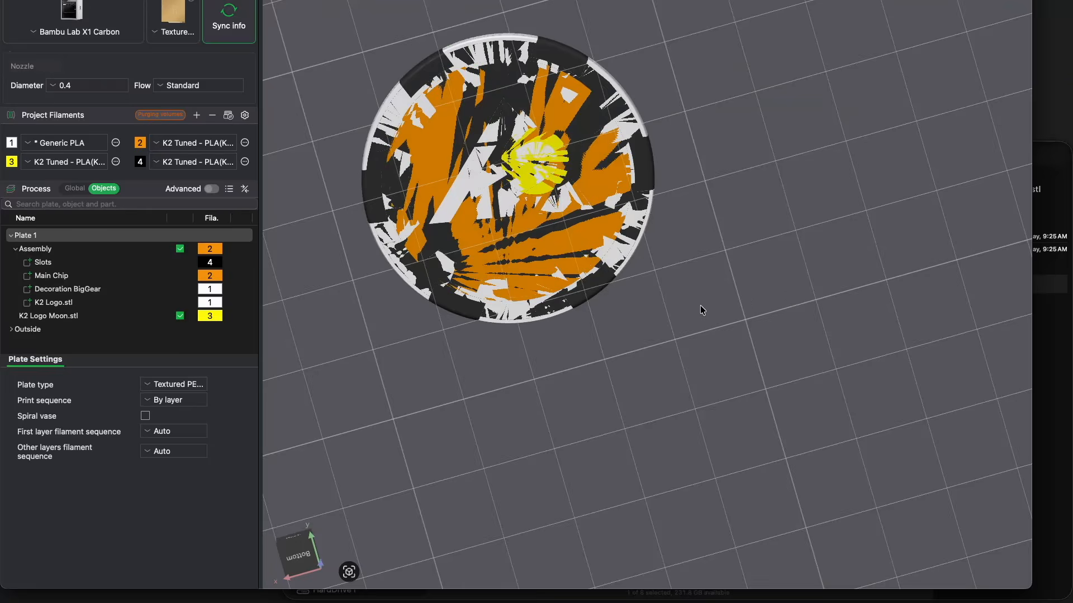
click(434, 311)
right_click(511, 296)
click(566, 390)
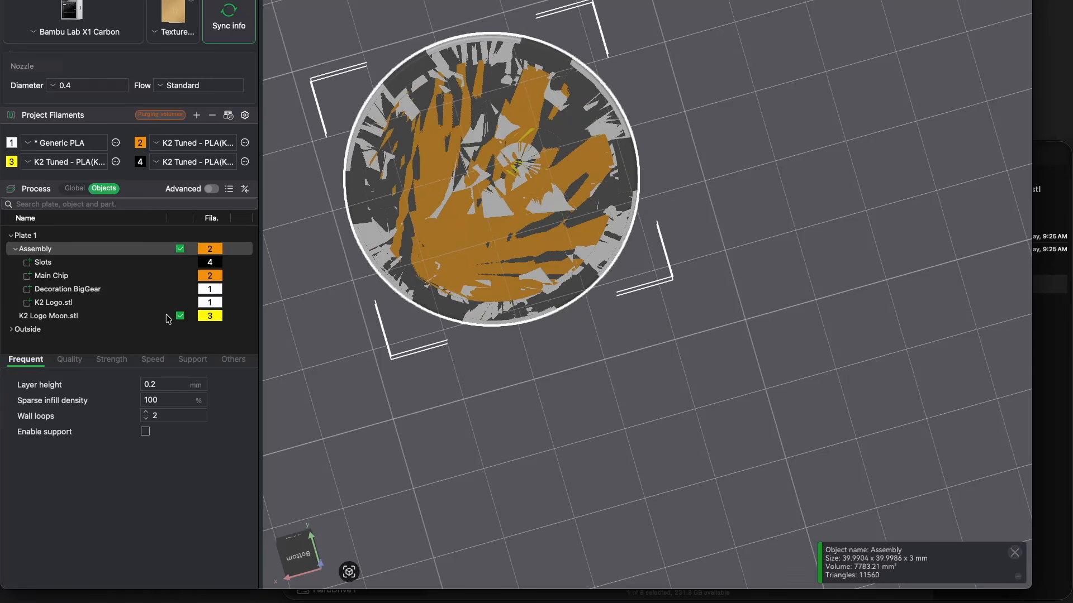
Step: Shift K2 Logo Moon.stl along X to about 122.5 mm and check its placement against the logo in the sliced preview
click(139, 316)
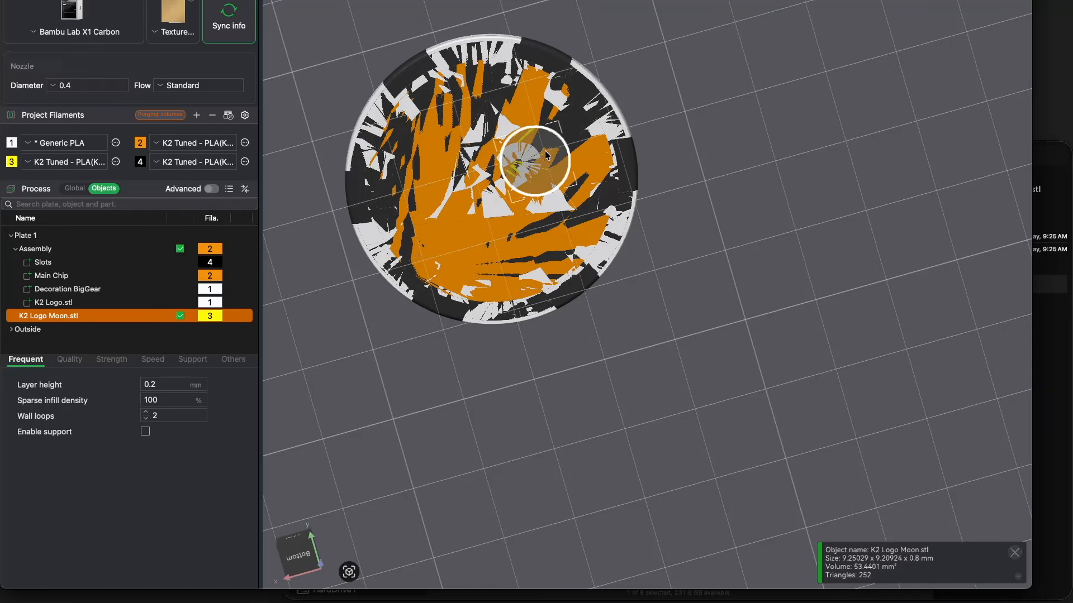
key(m)
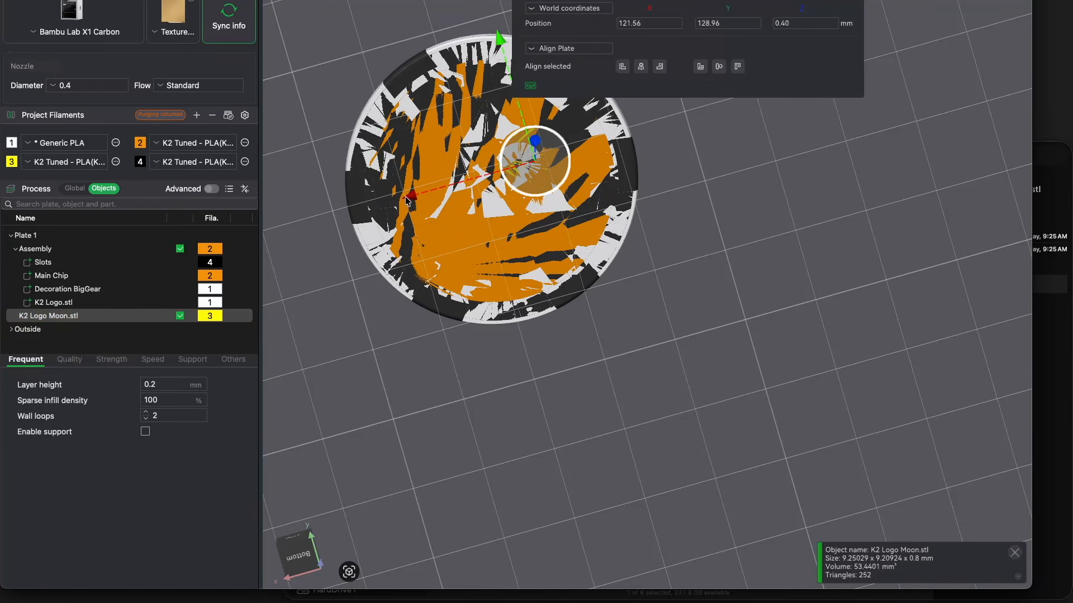
drag(406, 202, 411, 204)
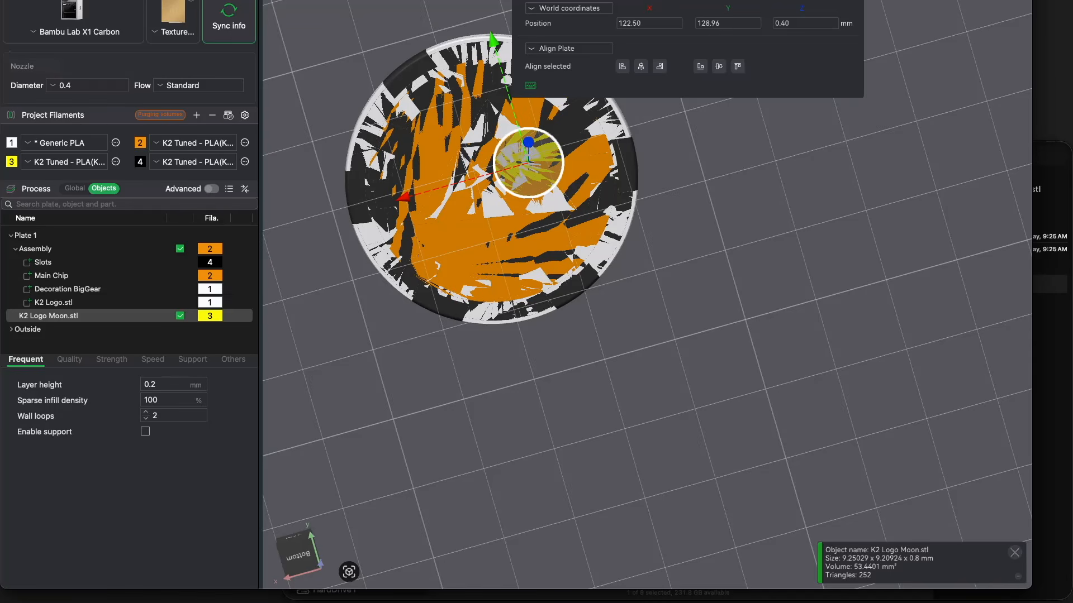
key(Tab)
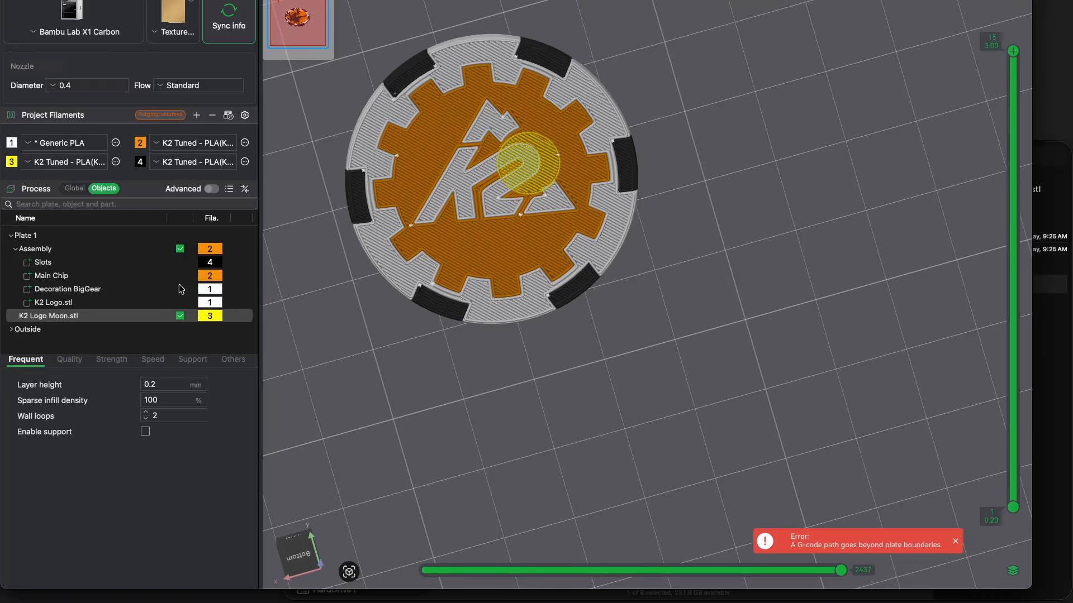
key(Tab)
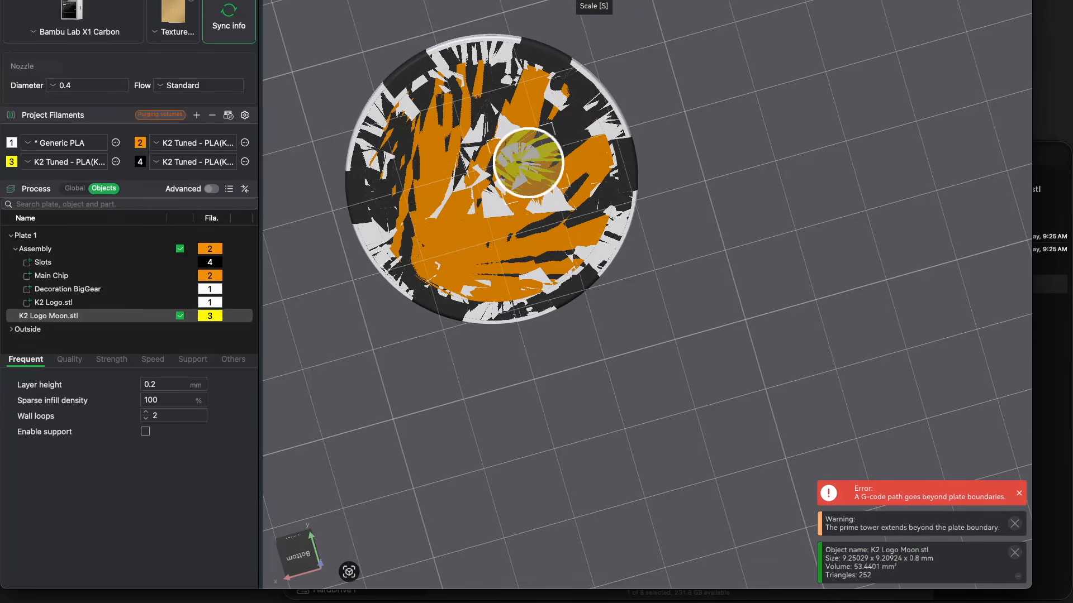
Step: Nudge K2 Logo Moon.stl slightly along Y and check its placement again in the sliced preview
click(525, 1)
drag(492, 40, 494, 44)
key(Tab)
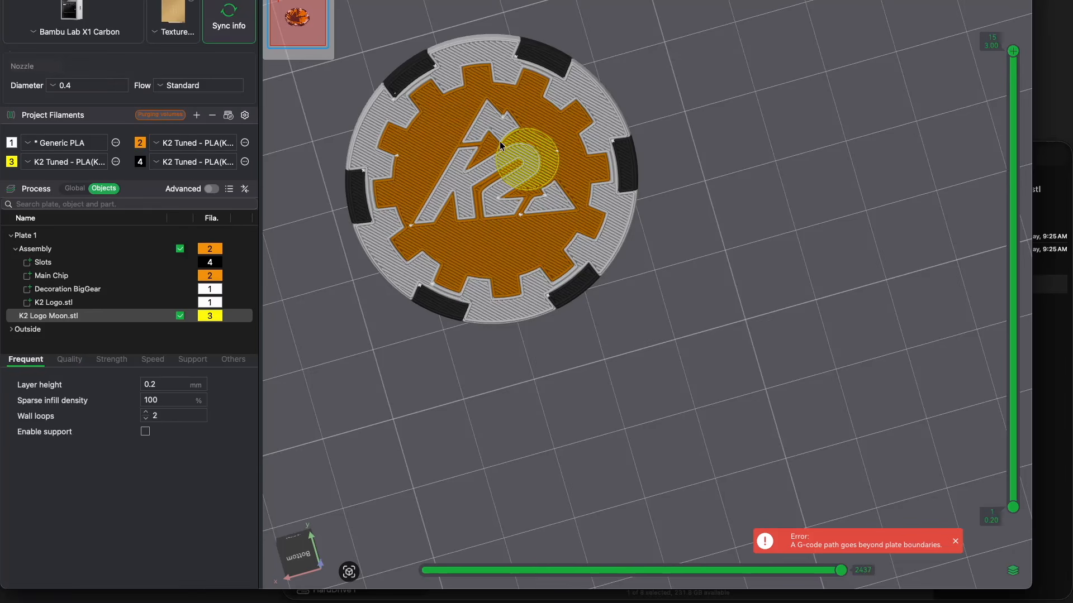
click(75, 2)
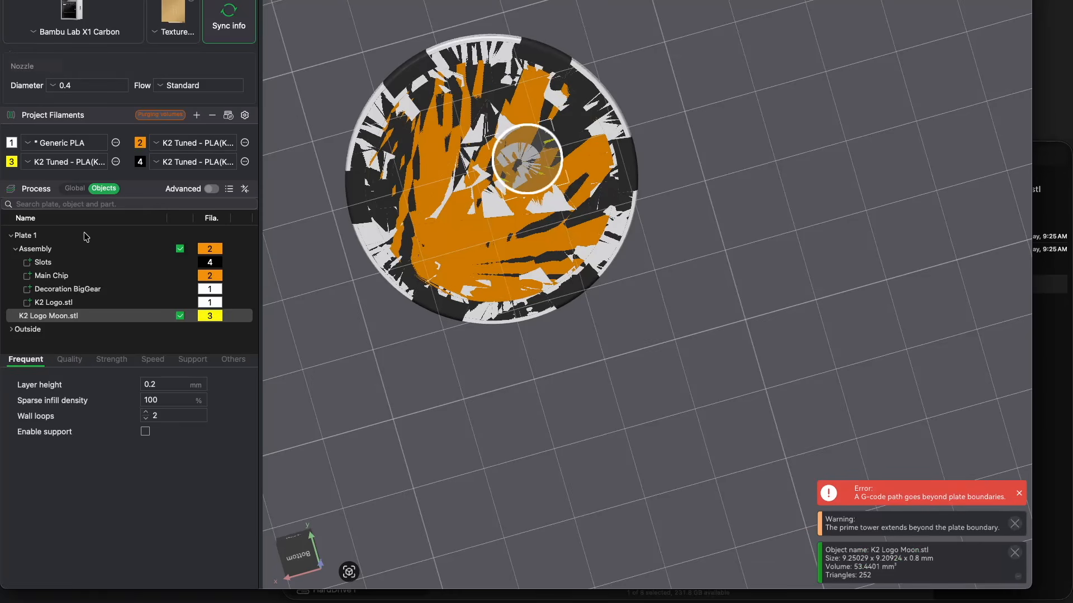
Step: Merge K2 Logo Moon.stl into the chip assembly and slice the plate
double_click(112, 316)
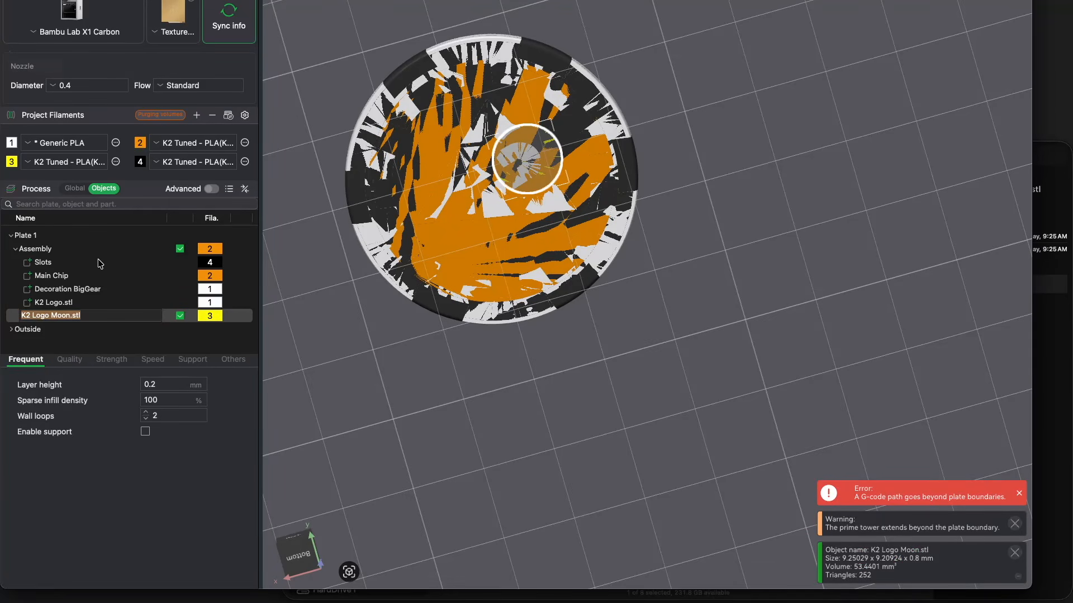
click(71, 249)
right_click(68, 250)
click(103, 250)
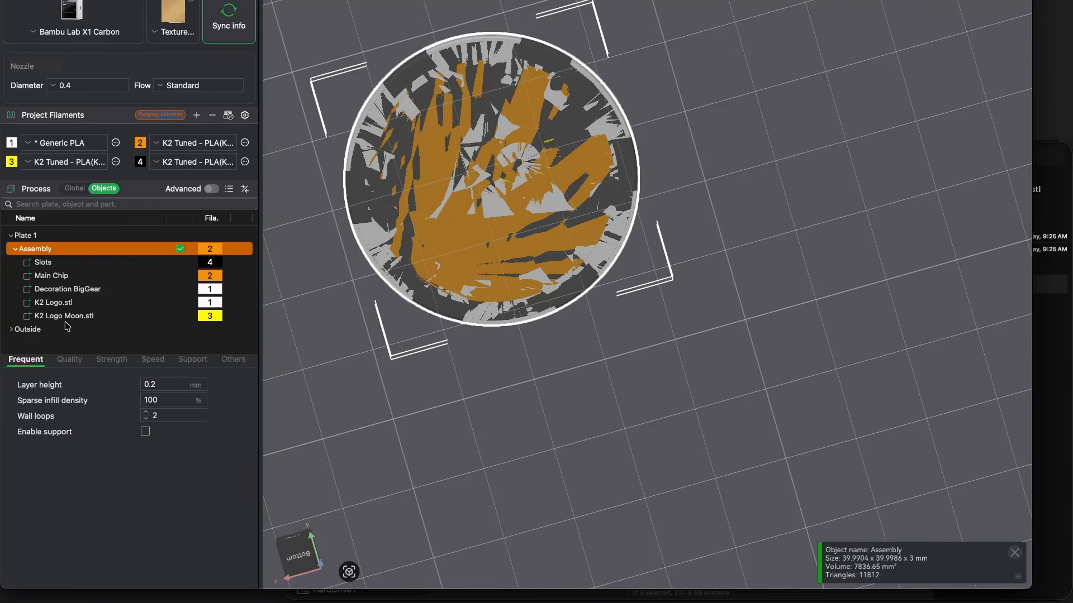
click(854, 1)
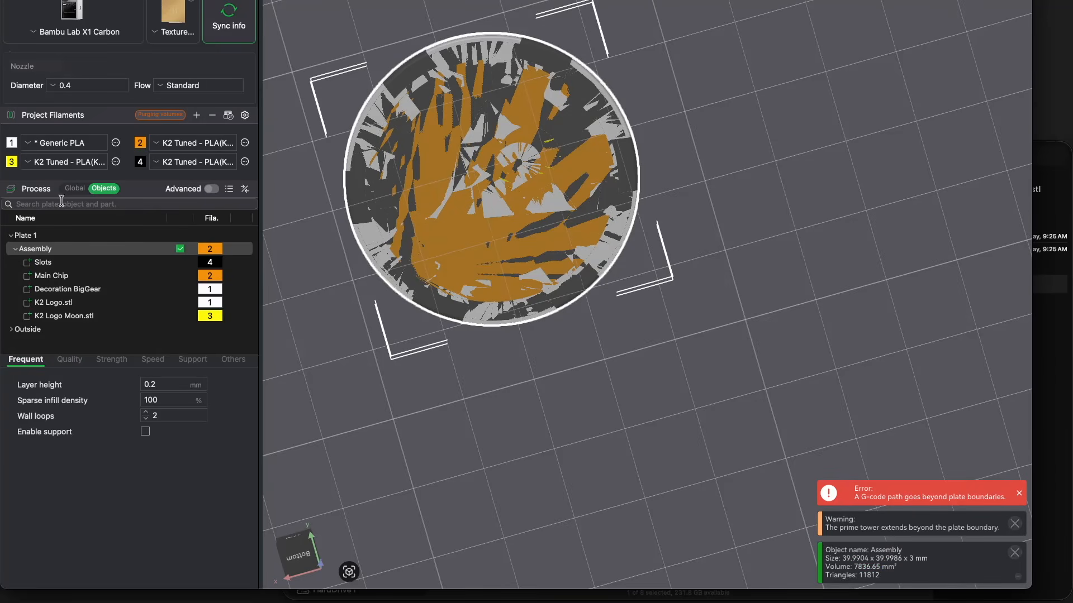
Step: Move K2 Logo Moon.stl above K2 Logo.stl in the assembly and slice the plate again, with seams hidden in the preview
drag(66, 317, 81, 307)
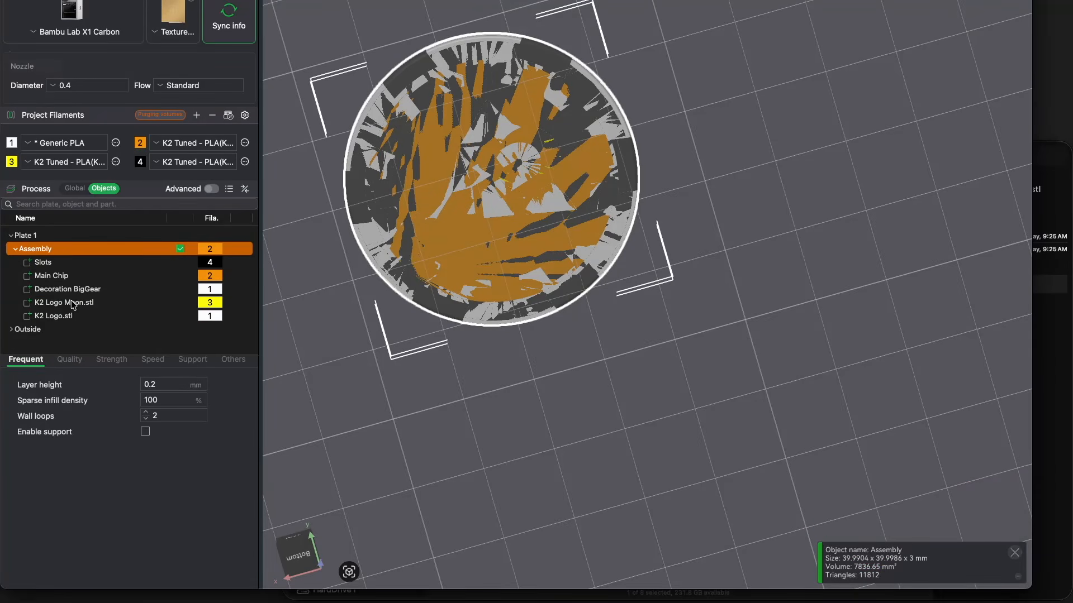
key(super+r)
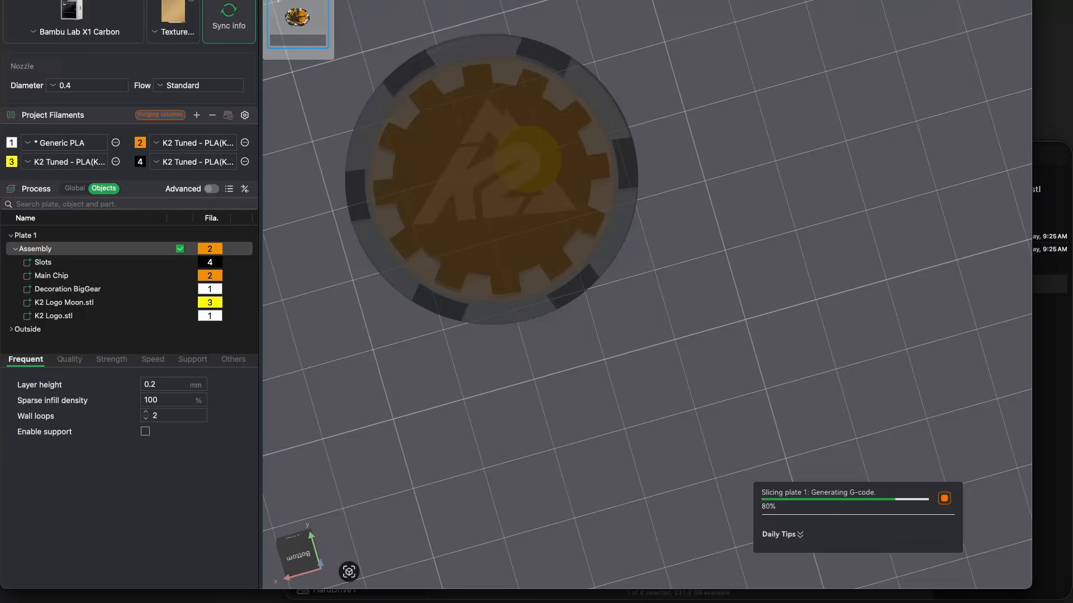
drag(796, 204, 797, 186)
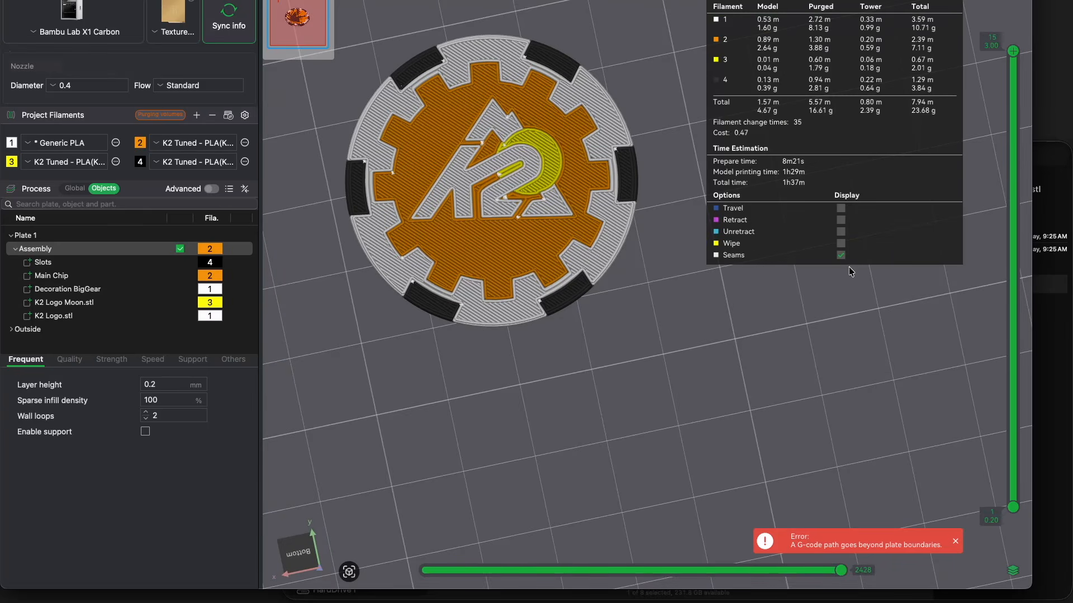
click(841, 255)
key(Tab)
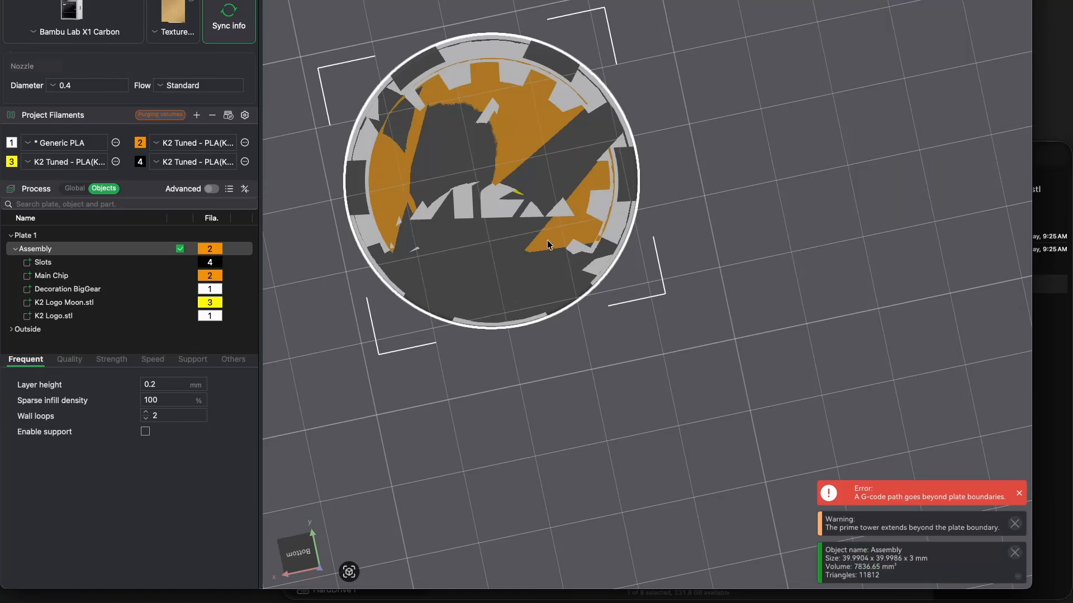
Step: Import K2Designlab.com_QRCode.stl from the MakerChip folder onto the plate and place it clear of the chip
scroll(721, 251, down, 5)
drag(746, 238, 755, 304)
scroll(755, 304, down, 3)
right_drag(755, 304, 603, 281)
scroll(603, 281, down, 7)
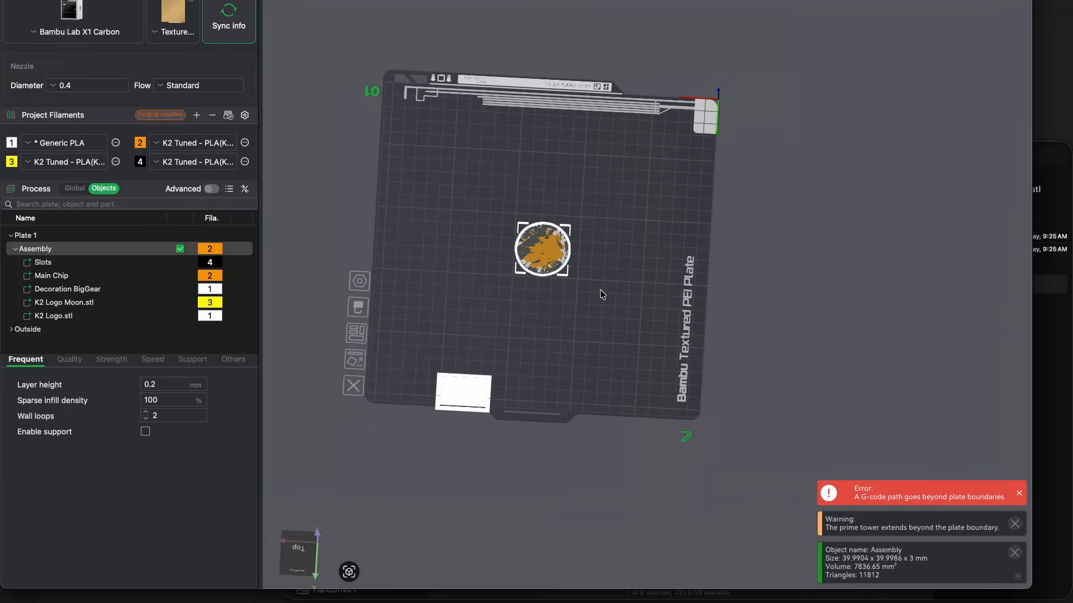
click(1042, 402)
click(827, 569)
drag(825, 572, 617, 96)
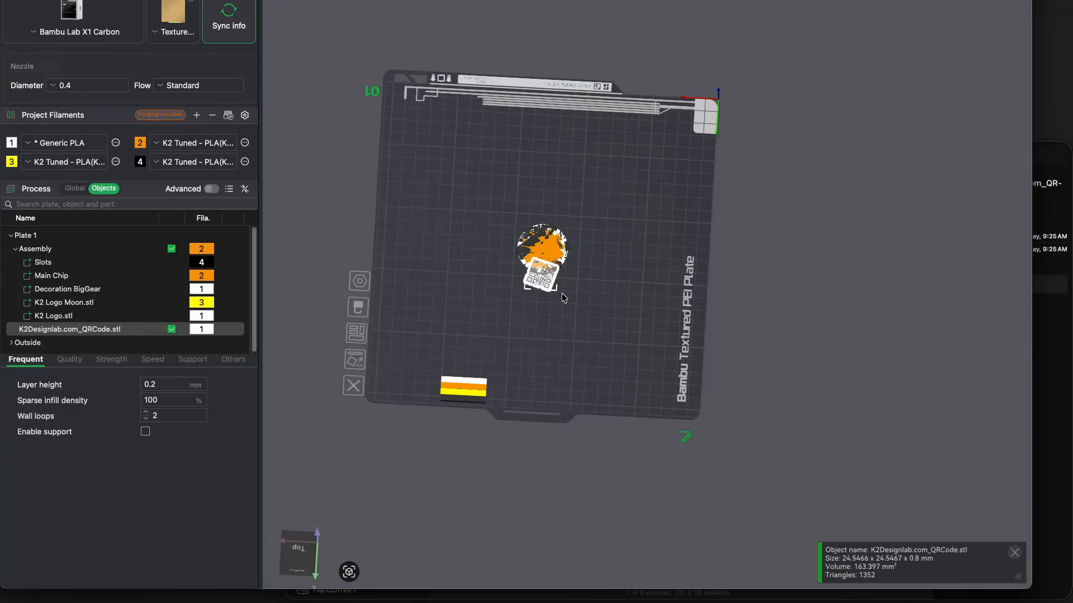
scroll(563, 297, up, 10)
drag(485, 273, 511, 367)
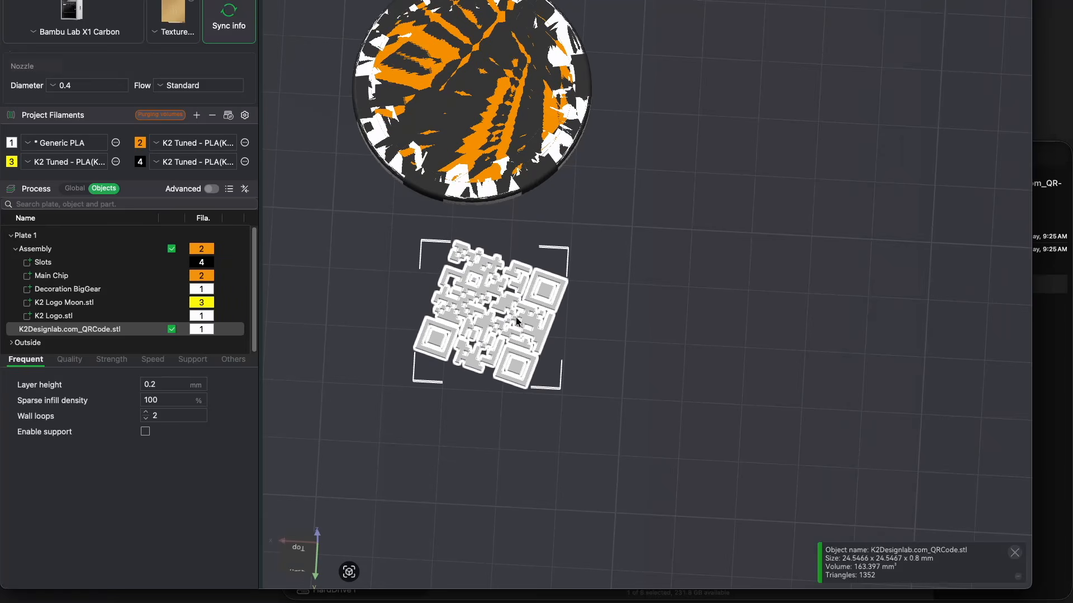
Step: Center the QR code model on the plate in line with the chip, and select the chip assembly
right_click(466, 141)
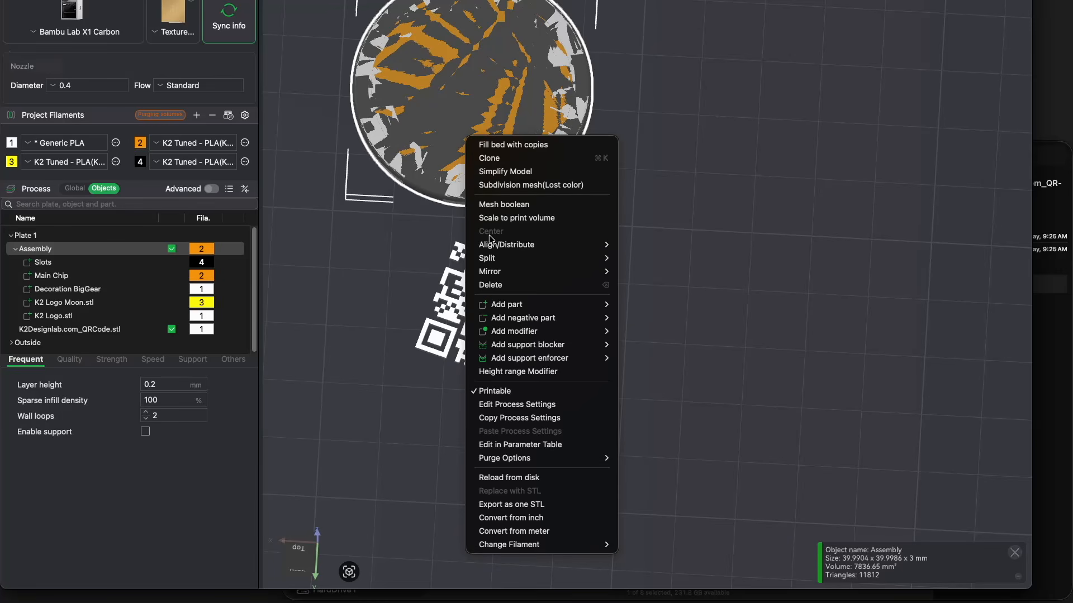
click(385, 250)
click(432, 340)
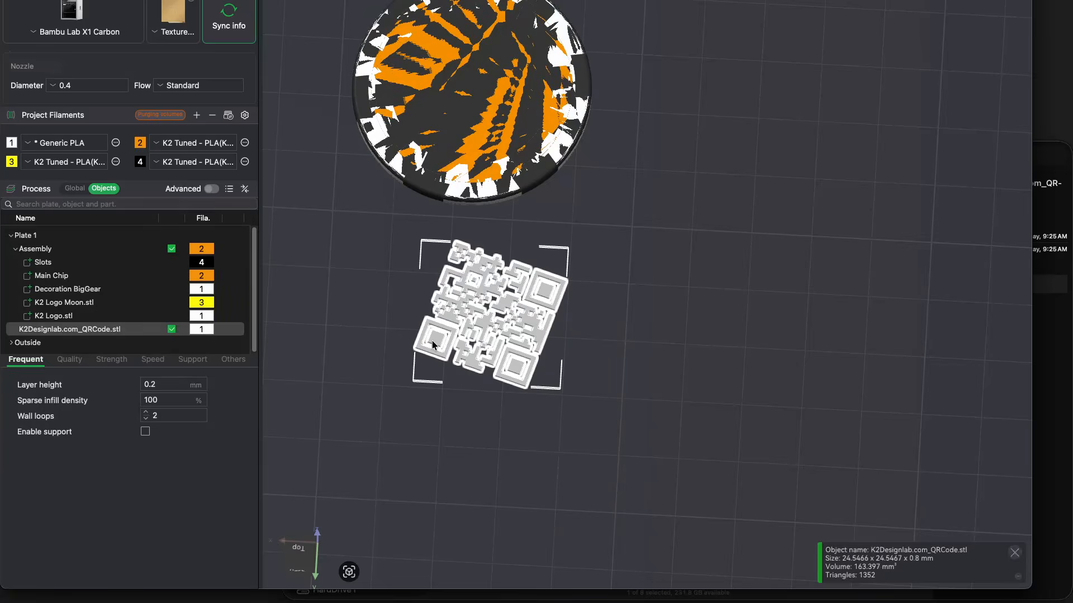
right_click(433, 343)
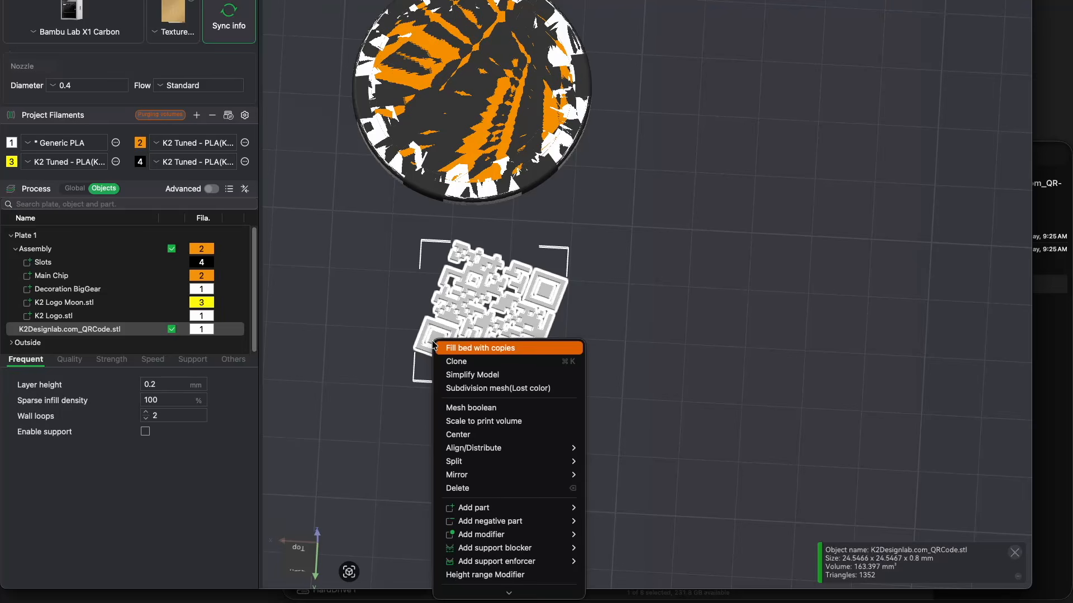
click(476, 435)
mouse_move(467, 422)
mouse_down()
mouse_move(488, 316)
mouse_move(481, 411)
mouse_up()
click(568, 114)
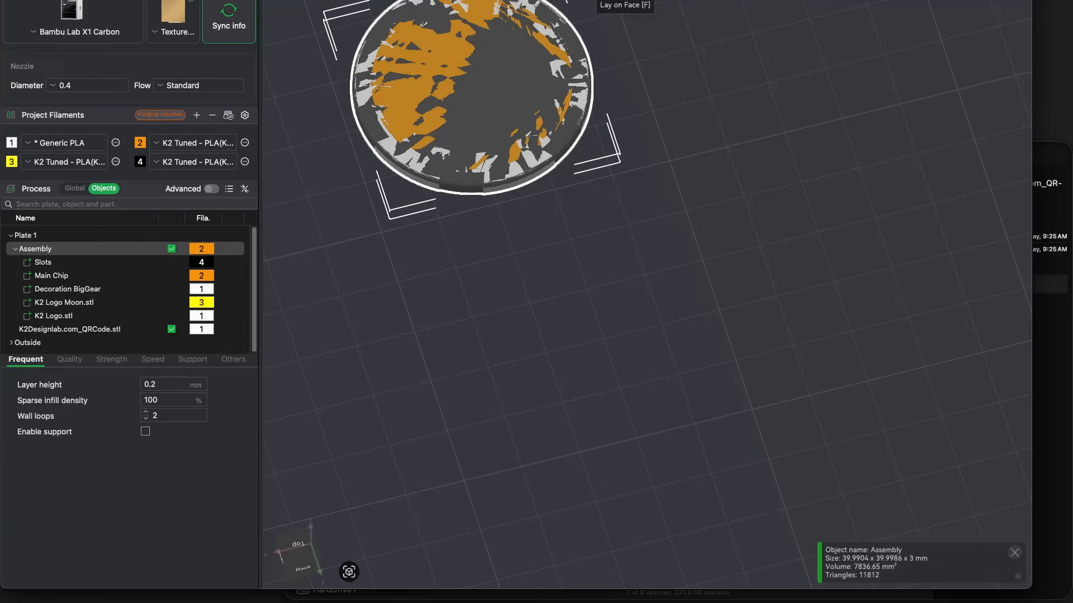
Step: Lay the chip assembly on its opposite face so the K2 logo points up, slice the plate and inspect the QR code underneath
click(599, 1)
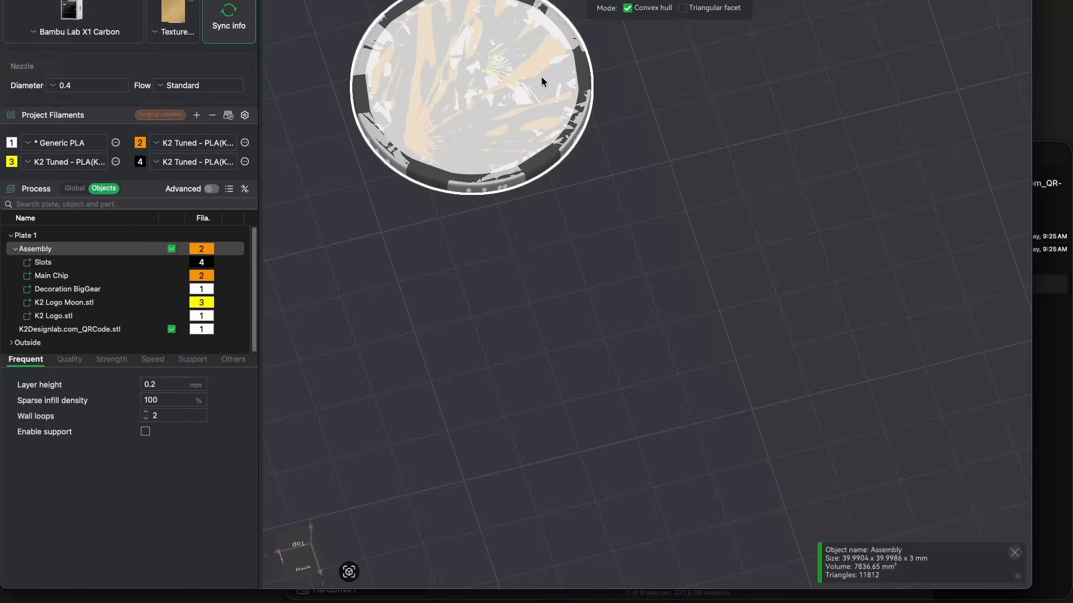
click(594, 177)
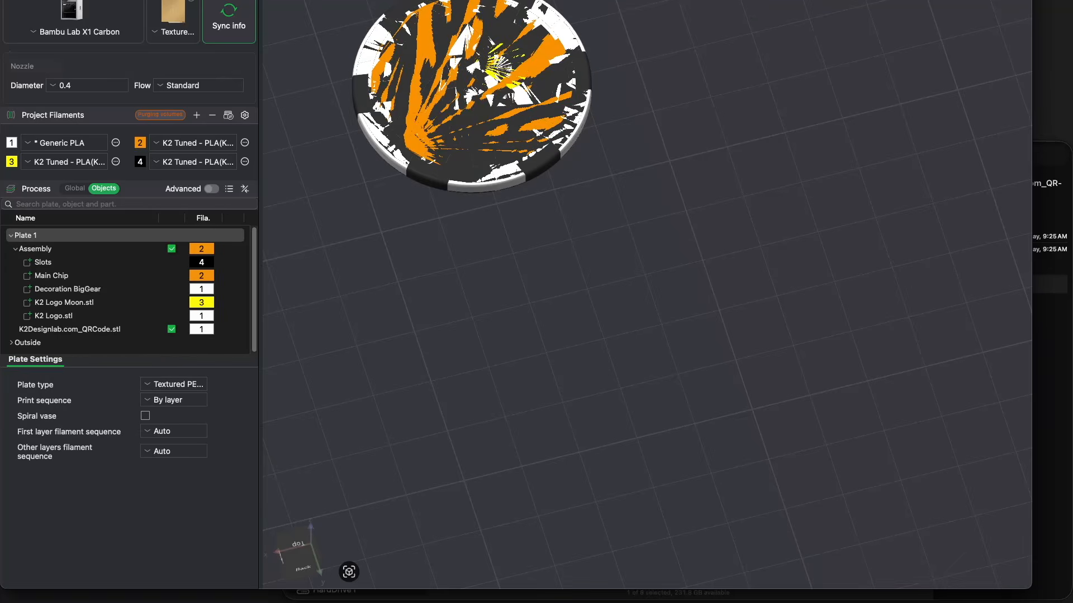
right_drag(614, 217, 608, 351)
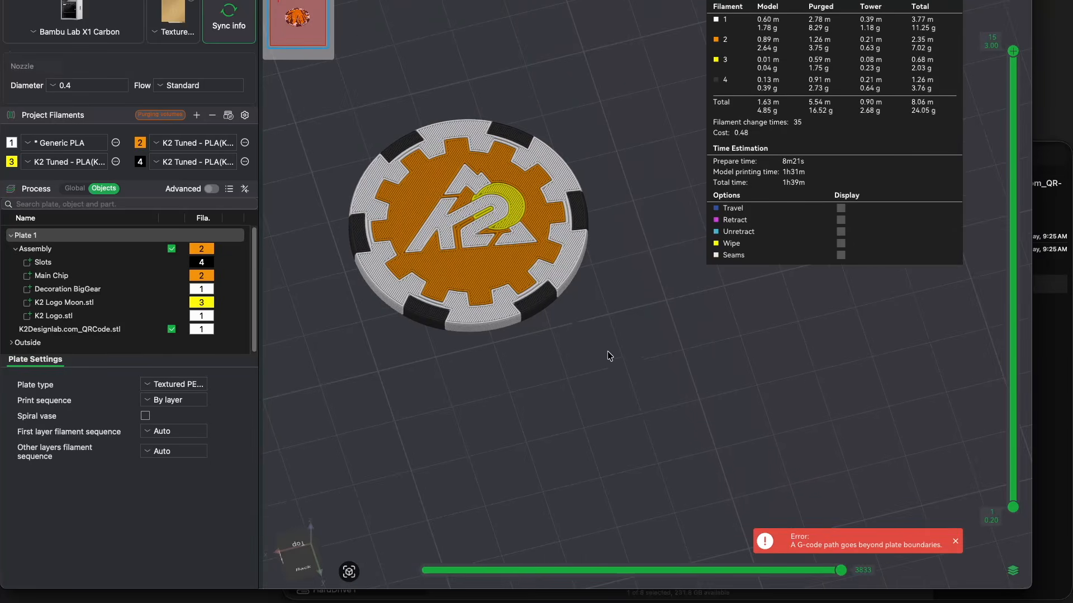
scroll(608, 351, down, 6)
drag(609, 351, 608, 230)
scroll(613, 319, up, 10)
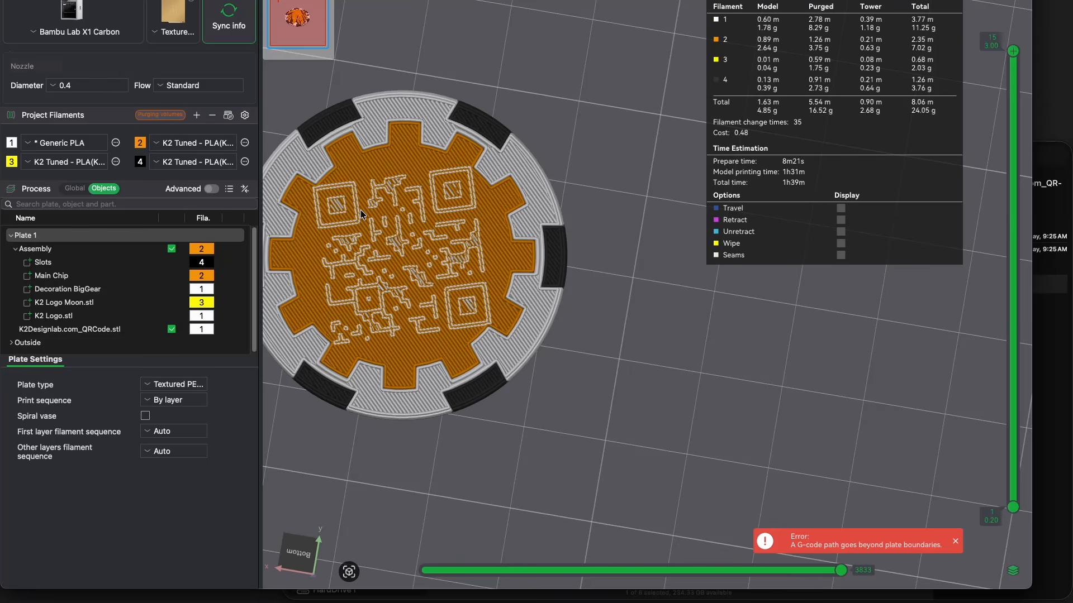
right_drag(612, 269, 678, 264)
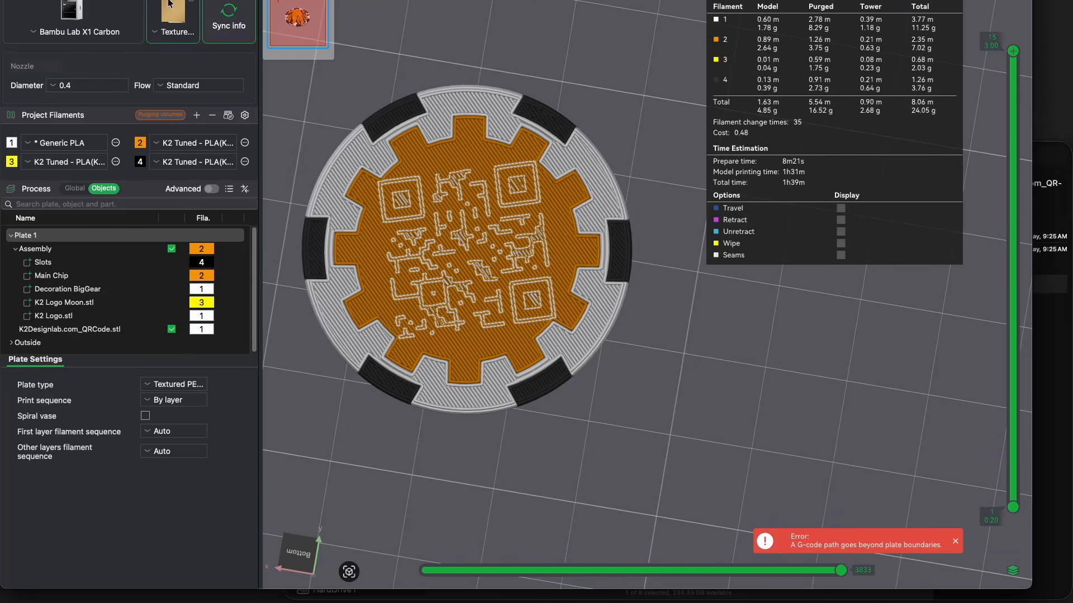
Step: Merge K2Designlab.com_QRCode.stl into the chip assembly and slice the plate
click(105, 0)
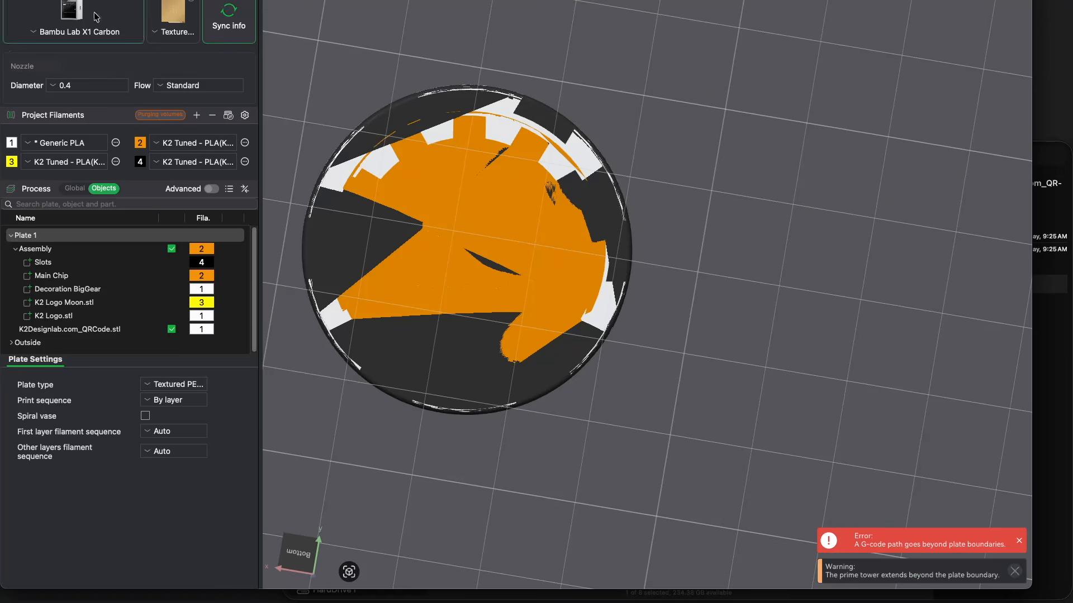
click(82, 330)
super+click(50, 250)
right_click(49, 250)
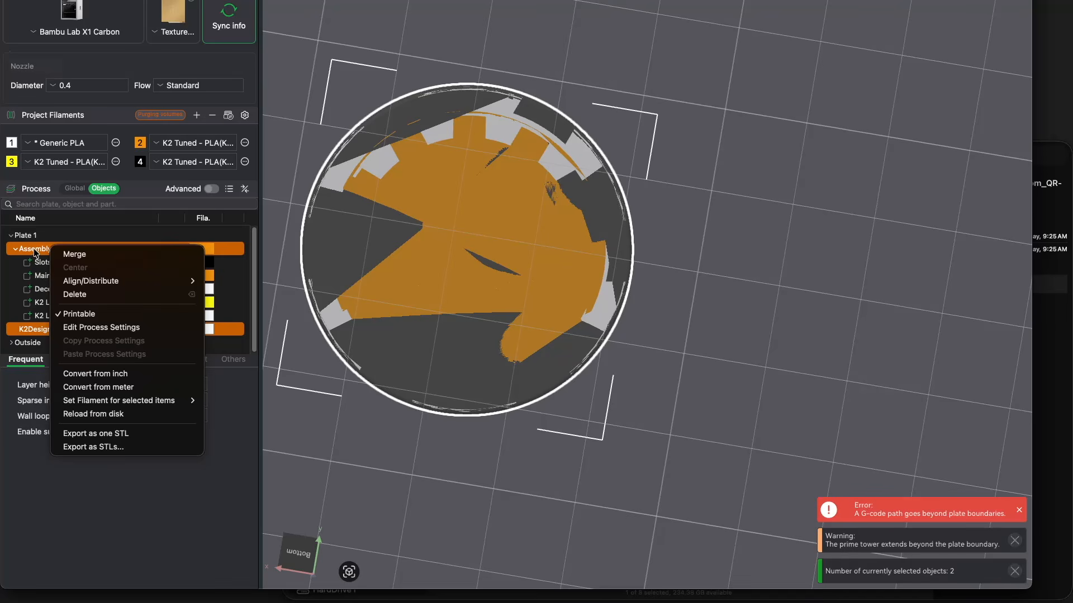
click(87, 255)
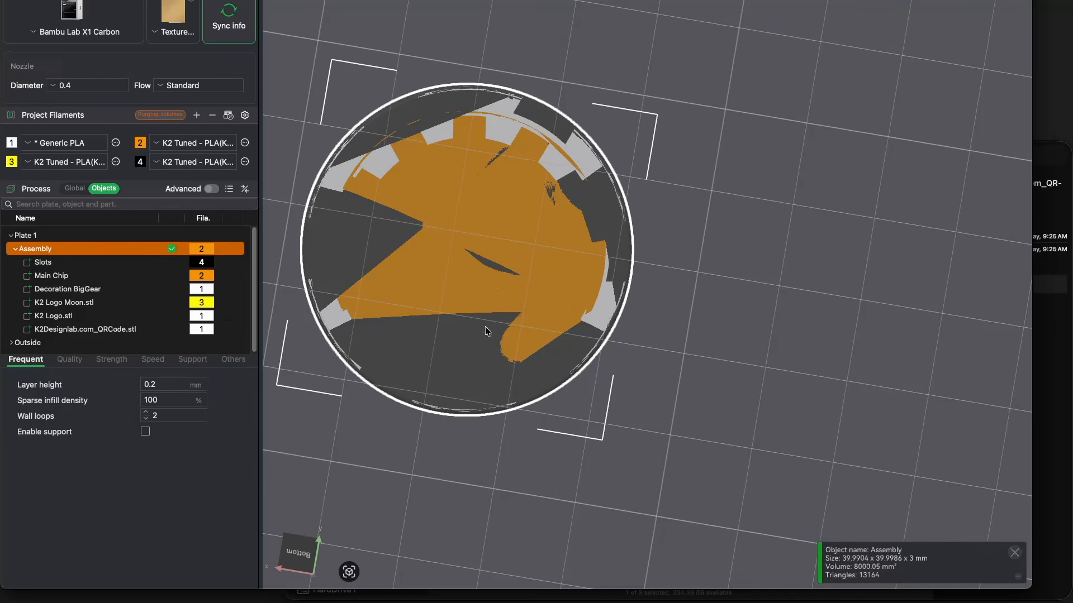
click(916, 1)
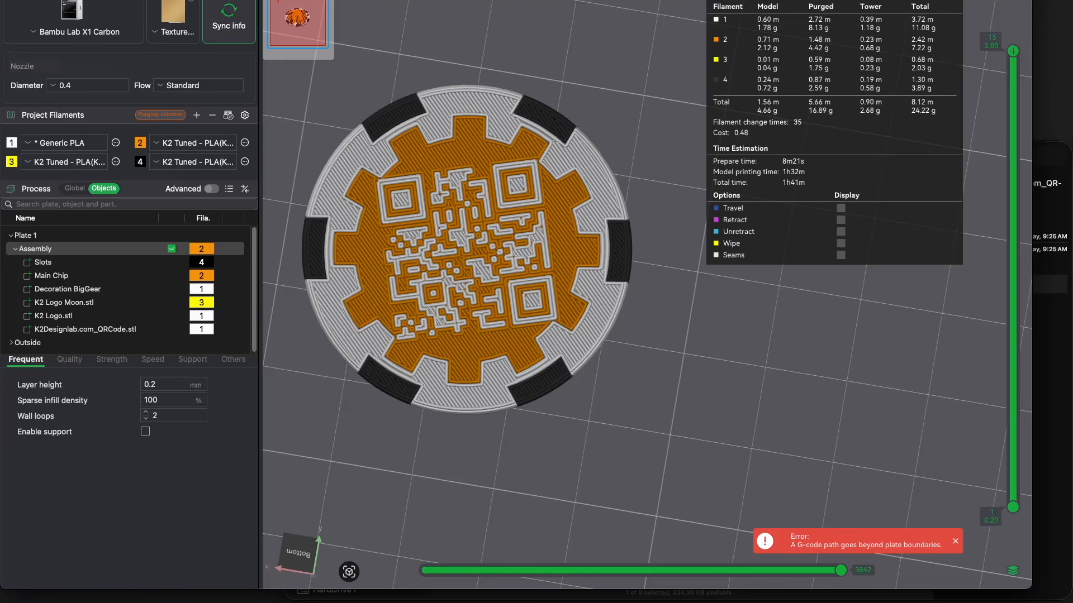
Step: Rotate the chip assembly by about 9° around the vertical axis, reslice the plate and inspect both faces
click(81, 0)
click(549, 0)
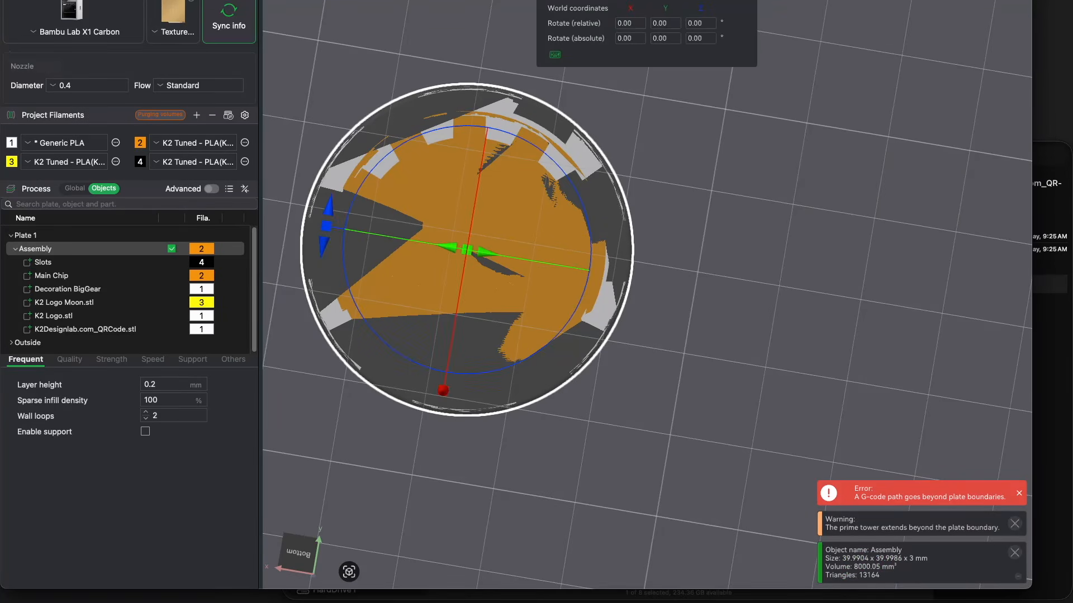
mouse_move(316, 250)
mouse_down()
mouse_move(314, 241)
mouse_move(311, 251)
mouse_up()
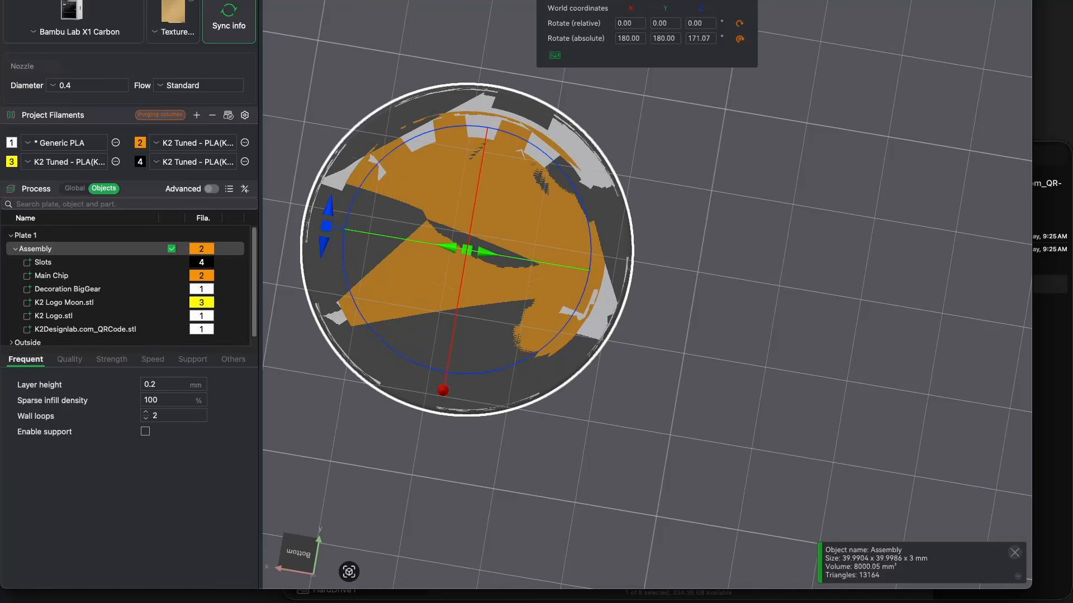
key(super+r)
drag(771, 287, 732, 312)
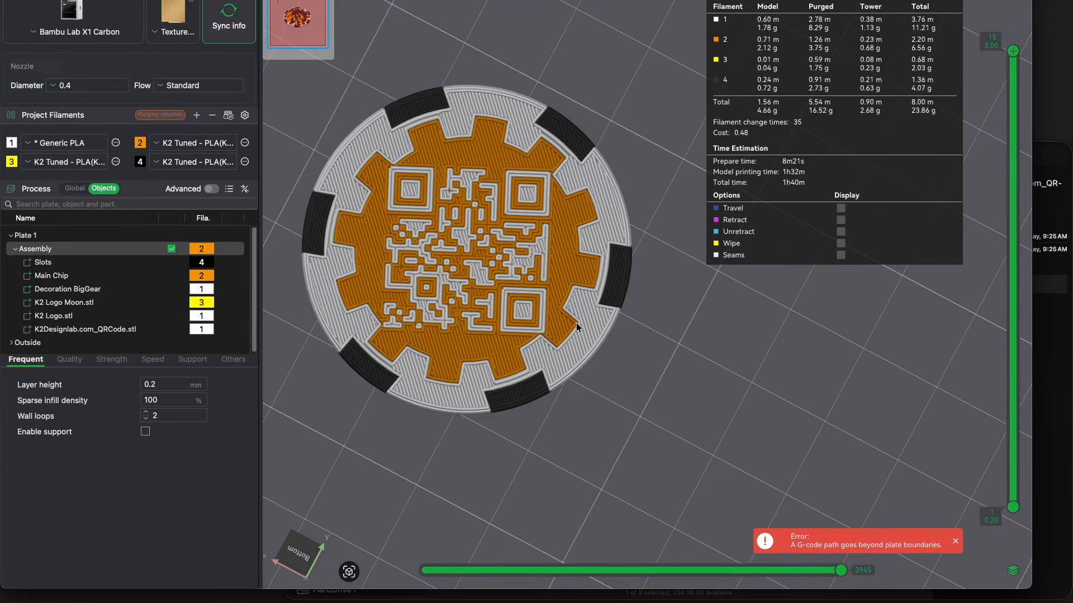
drag(685, 327, 655, 395)
scroll(654, 396, down, 3)
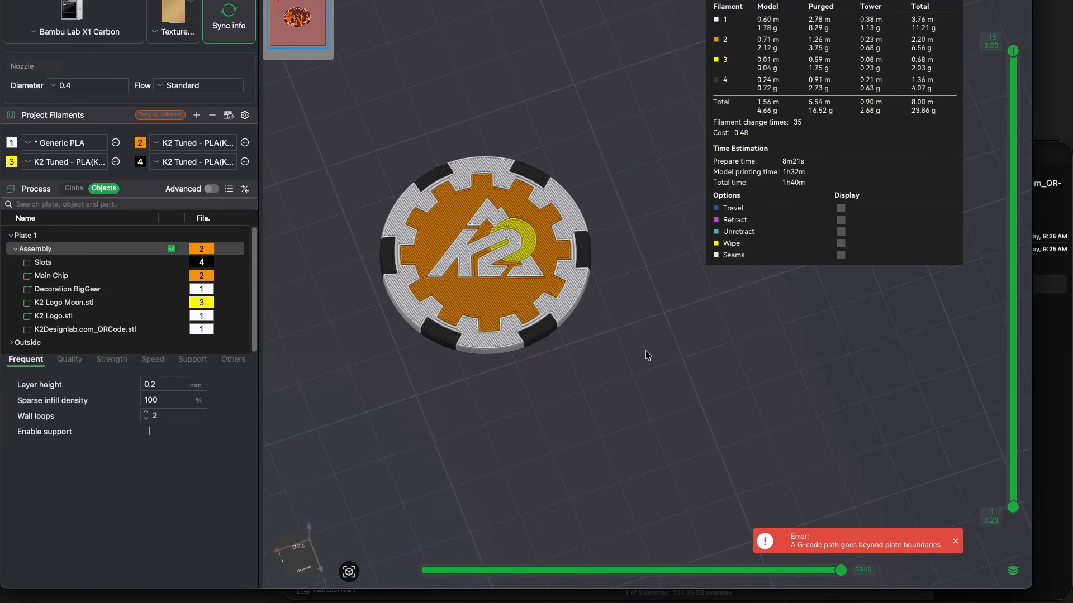
Step: Lay the chip assembly on its K2 logo face so the QR code points up, slice the plate and inspect both sides
key(Tab)
drag(554, 278, 575, 340)
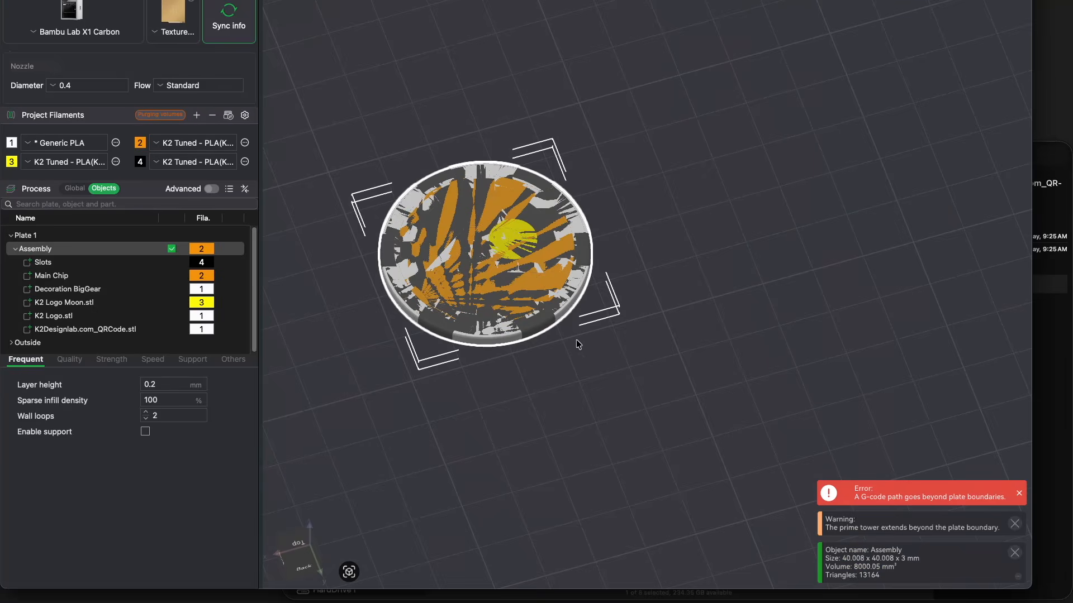
click(603, 1)
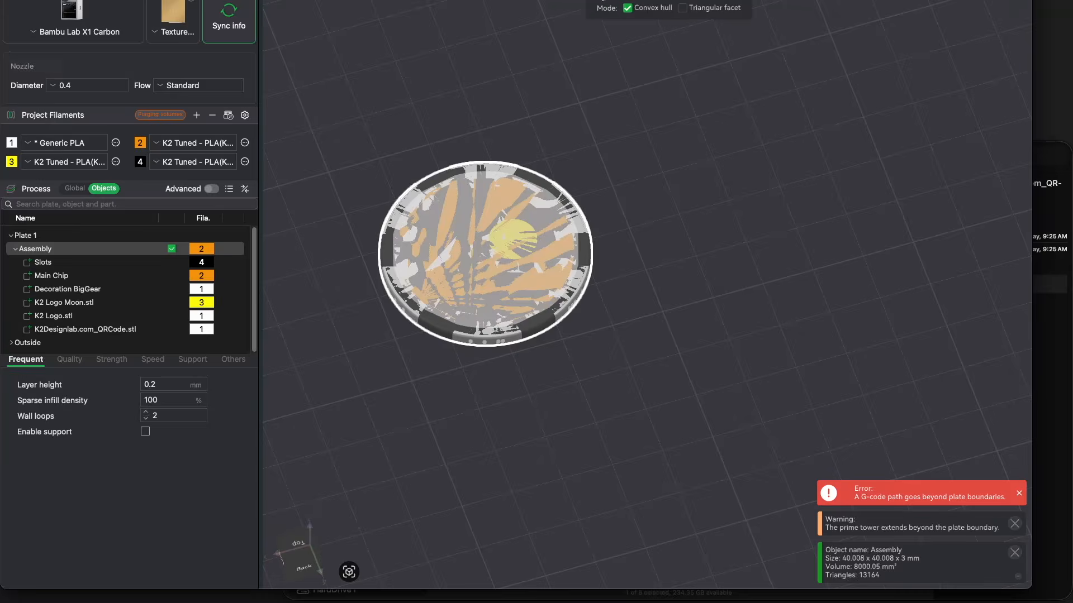
click(499, 246)
click(700, 242)
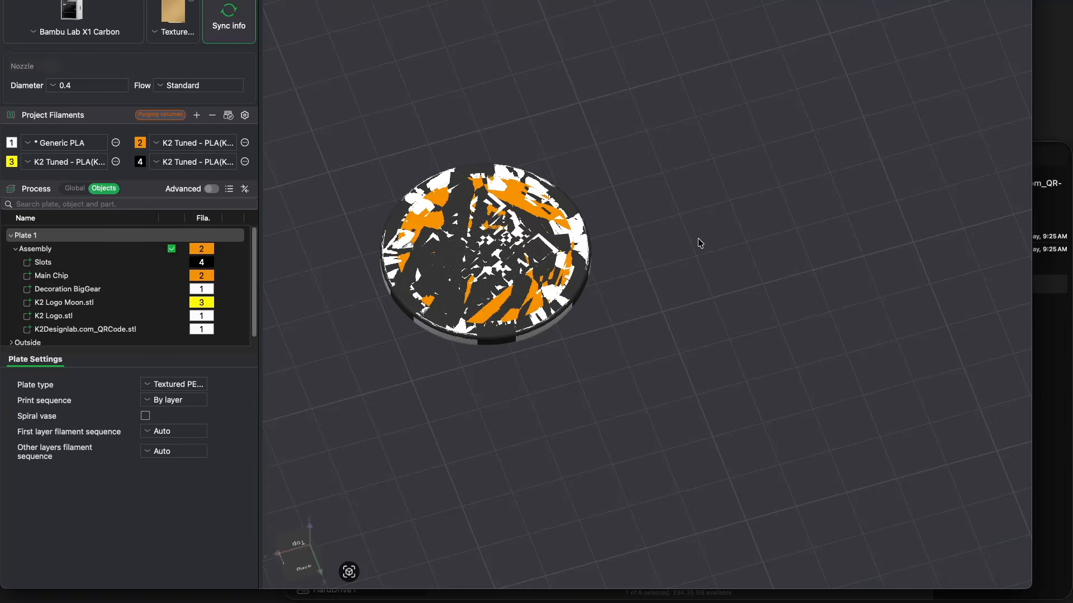
drag(639, 318, 624, 102)
key(super+r)
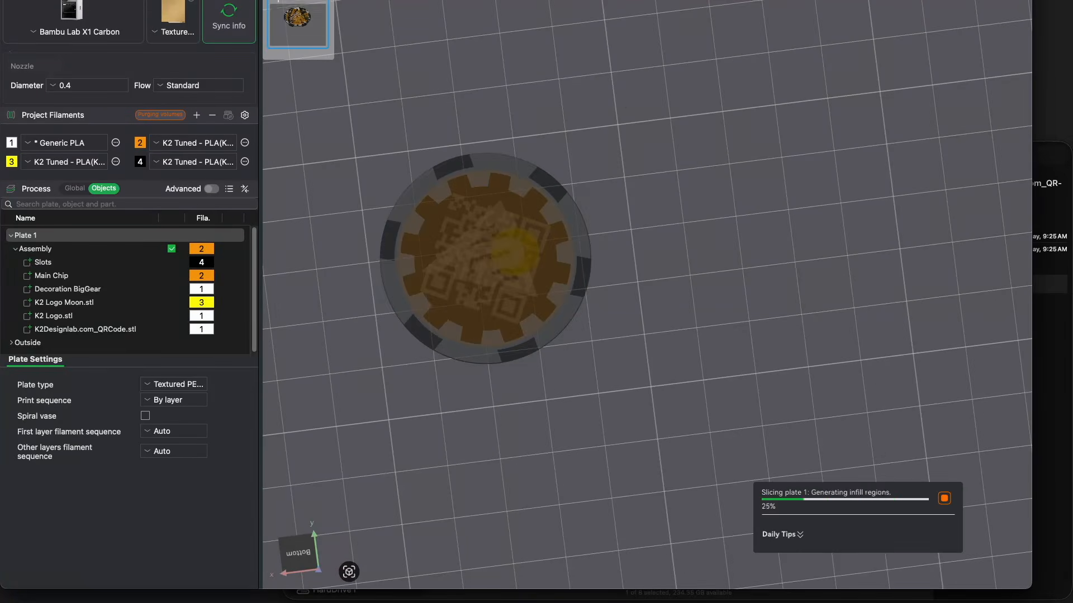
drag(601, 294, 597, 267)
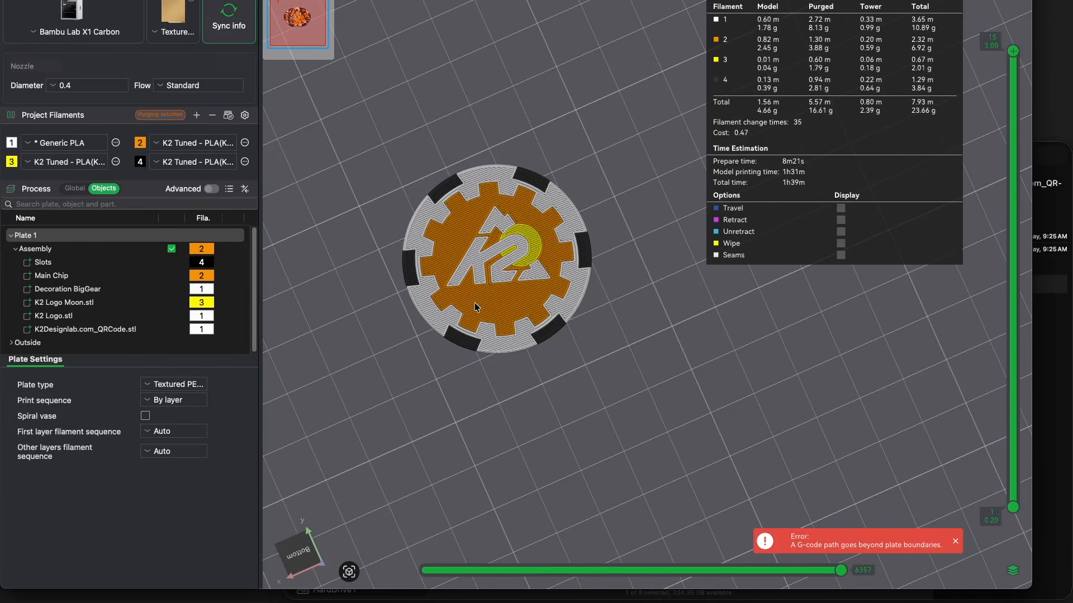
drag(635, 221, 629, 314)
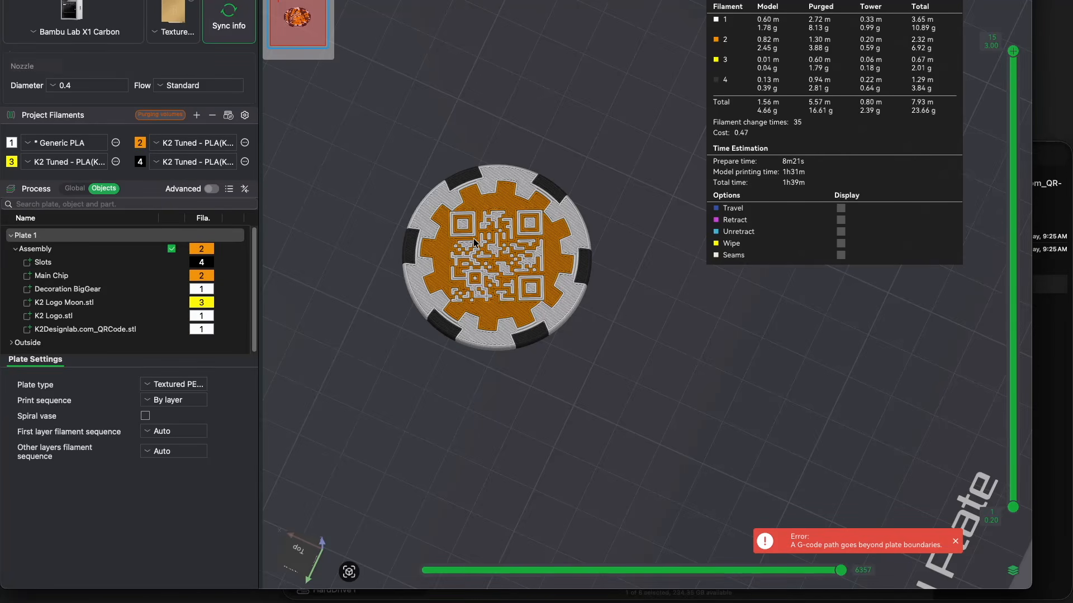
drag(376, 364, 356, 233)
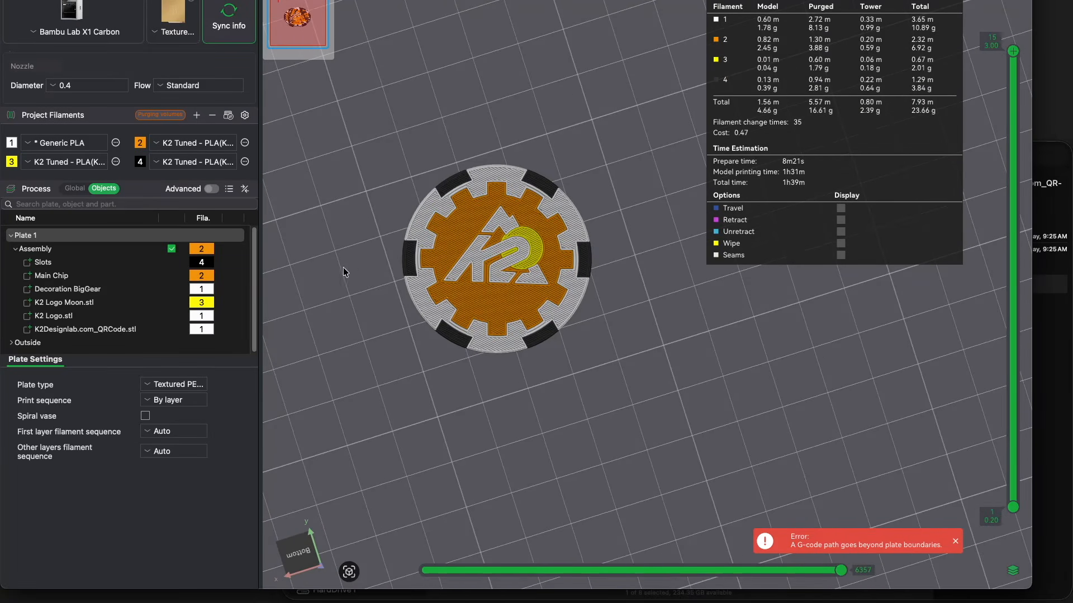